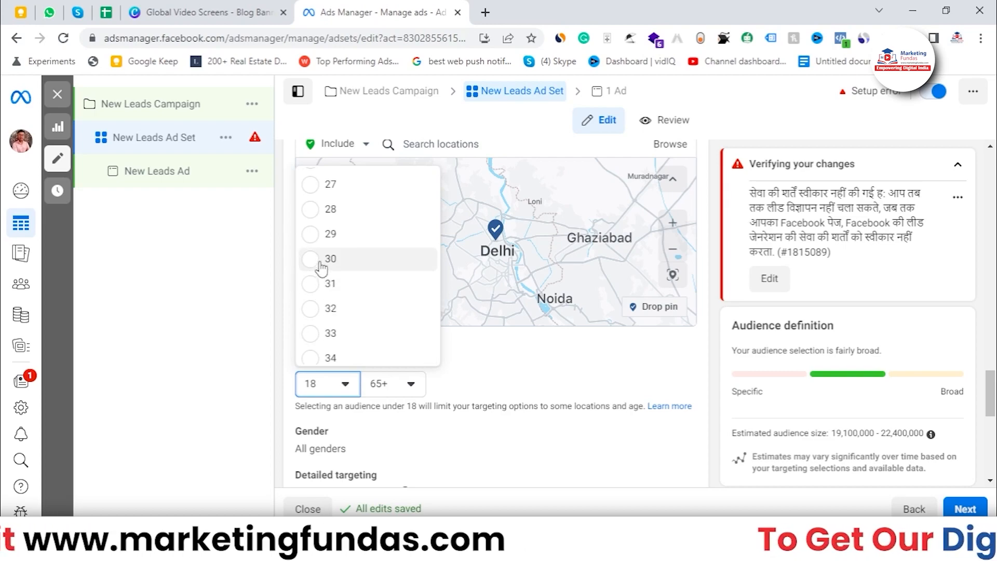
# Set the audience age range to 30 through 60.
pyautogui.click(321, 260)
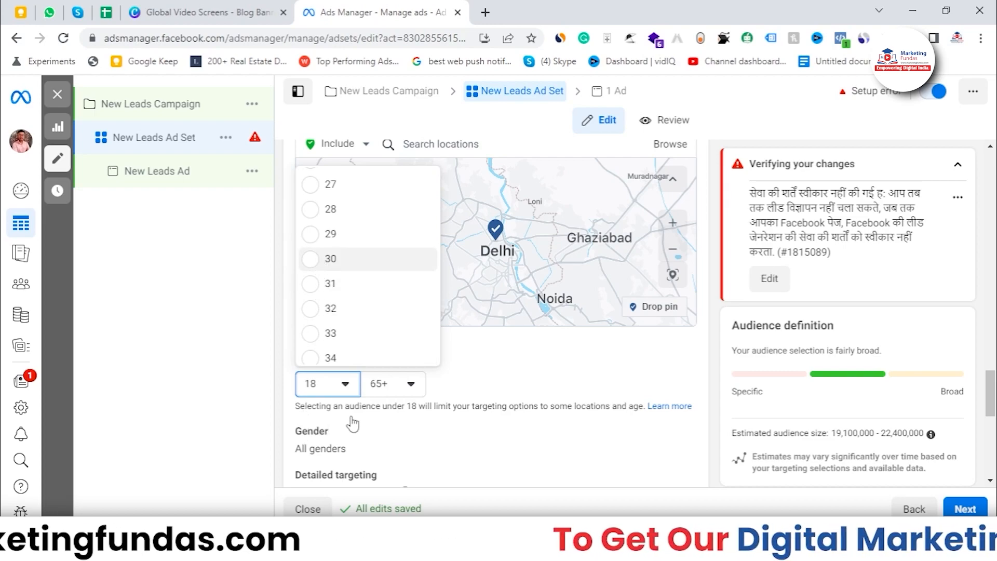
pyautogui.click(390, 385)
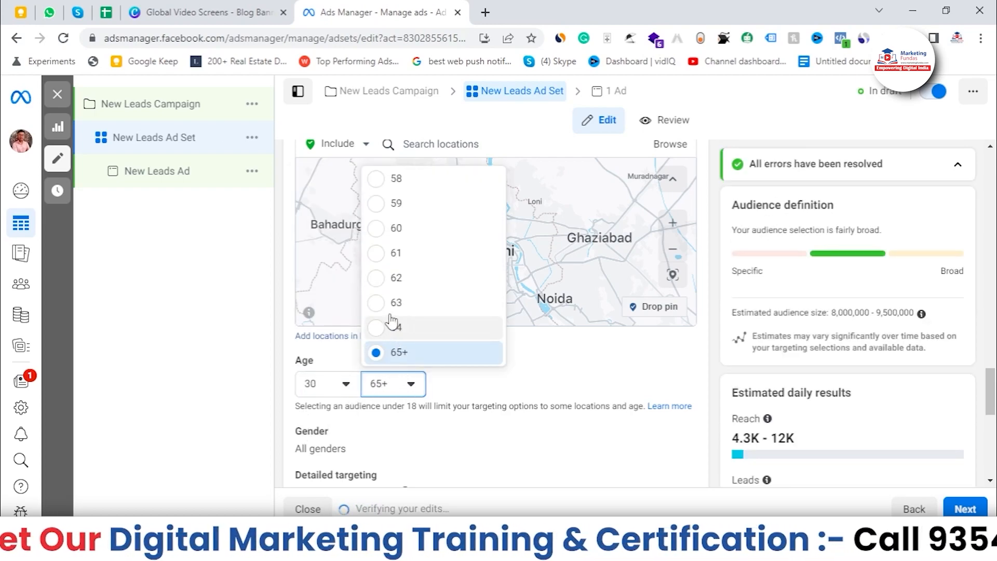
pyautogui.click(375, 240)
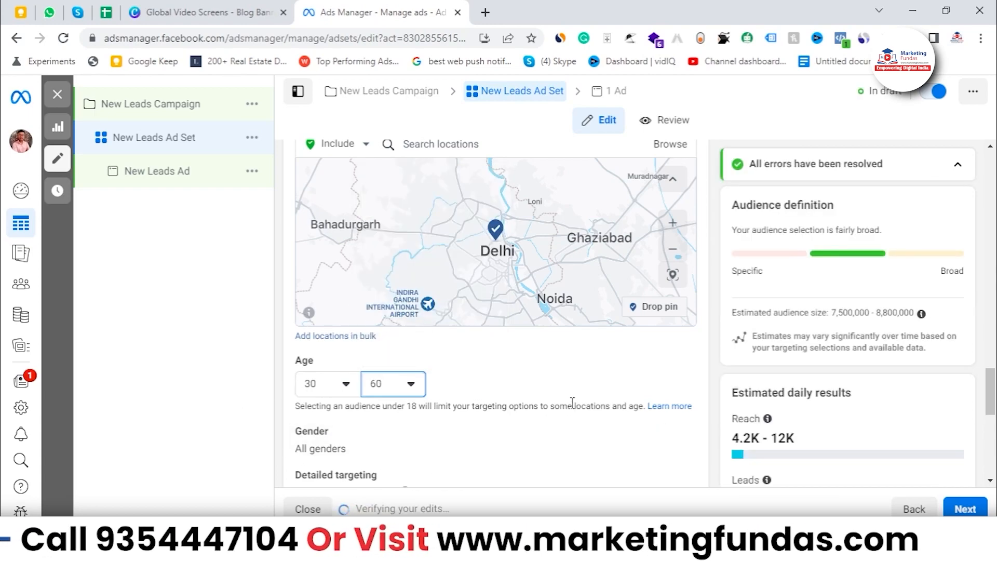
pyautogui.scroll(-2, 572, 403)
pyautogui.scroll(-2, 692, 382)
pyautogui.scroll(-2, 791, 370)
pyautogui.moveTo(833, 331); pyautogui.dragTo(928, 331)
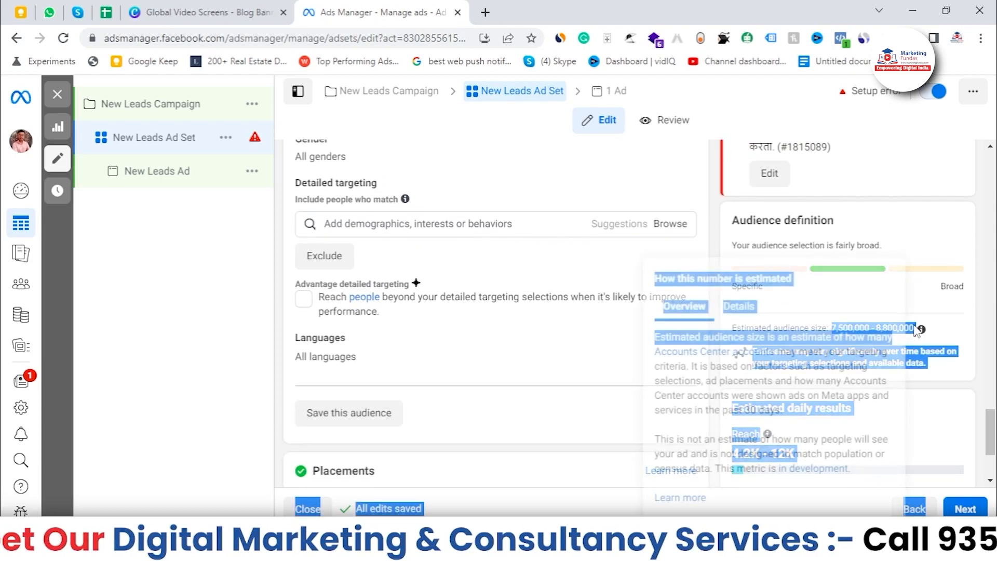
pyautogui.scroll(3, 419, 383)
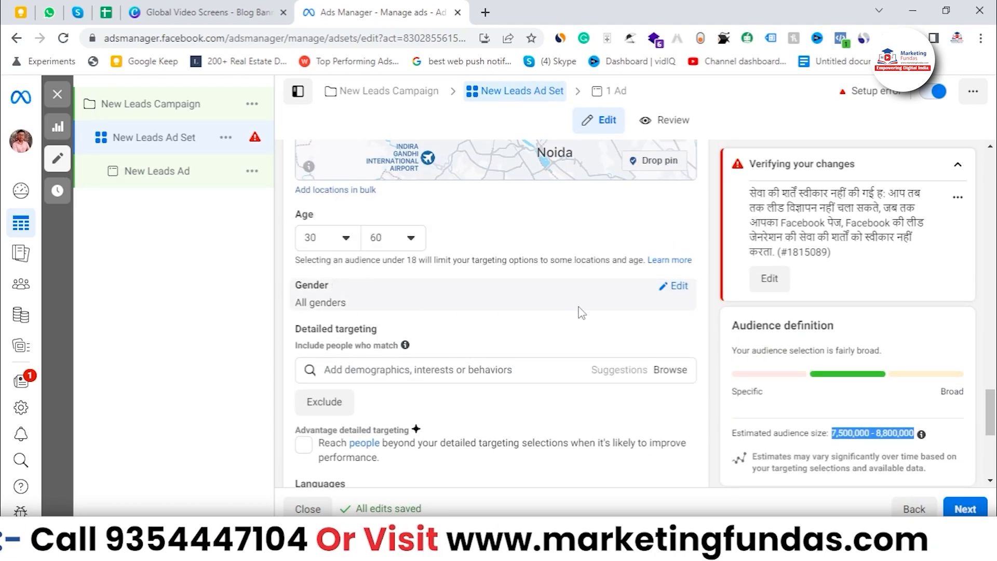
# Edit the gender targeting and restrict the audience to Men.
pyautogui.click(675, 286)
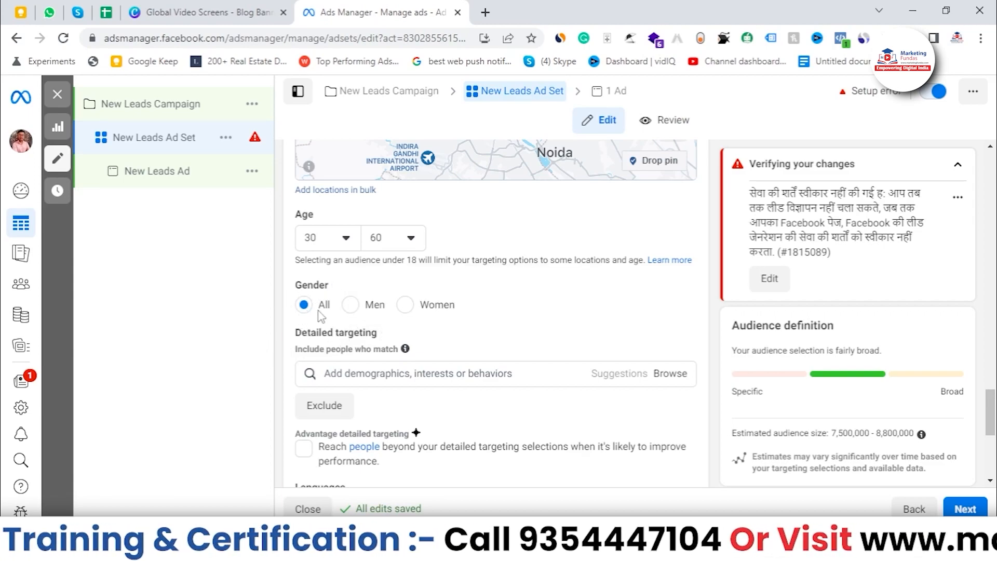
pyautogui.click(347, 308)
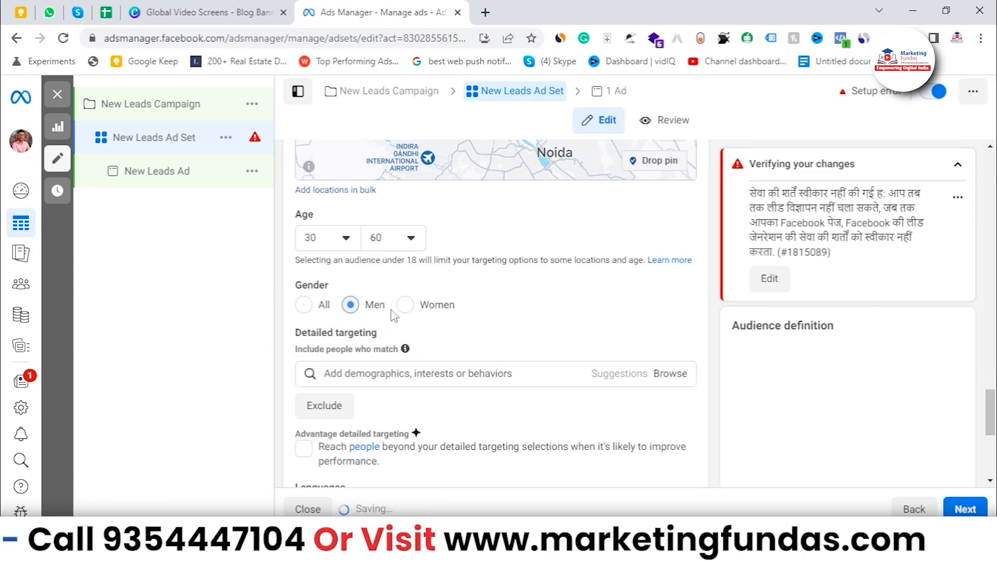
pyautogui.click(306, 307)
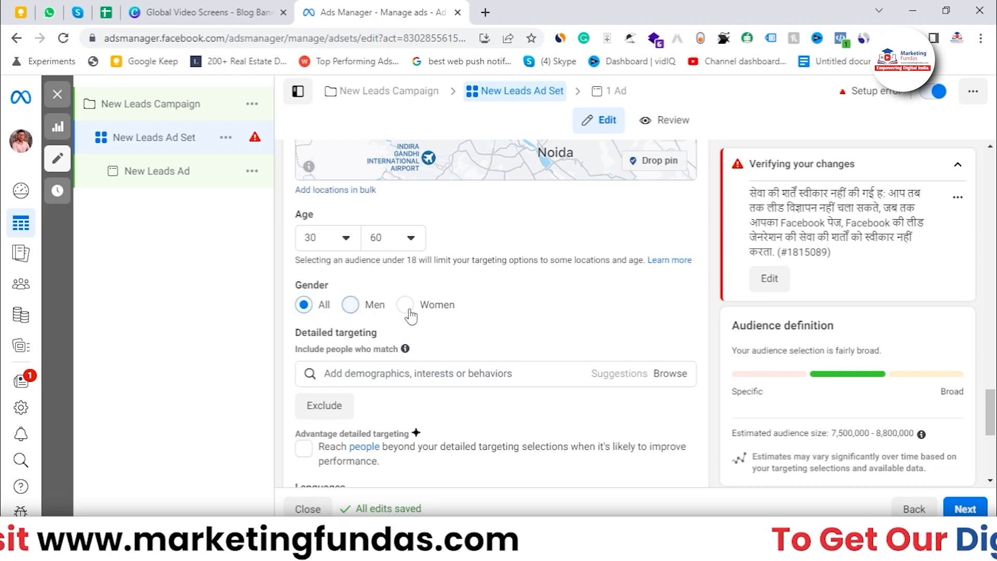
pyautogui.click(350, 306)
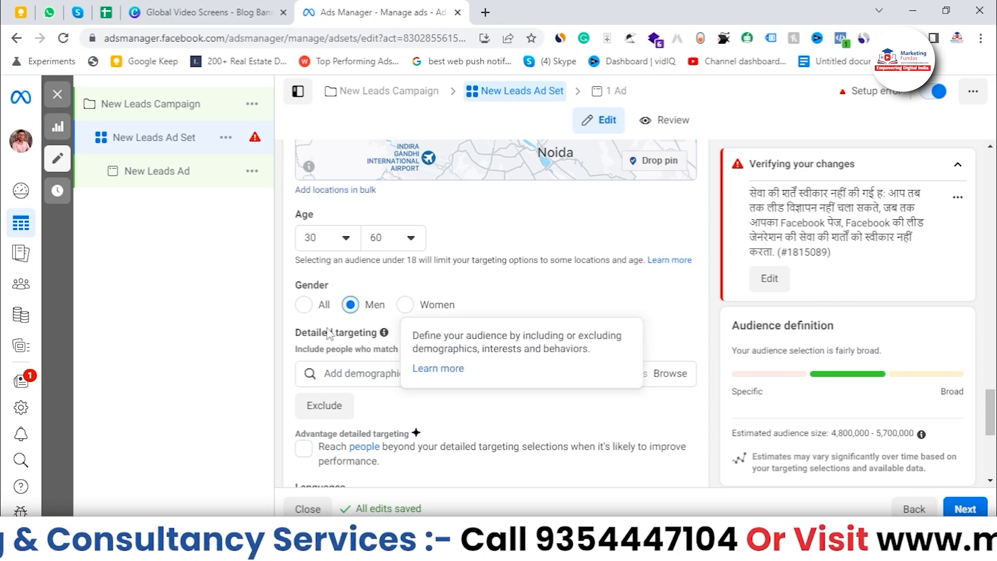
# Search detailed targeting for property and add the Real property (real estate) interest.
pyautogui.scroll(-1, 350, 307)
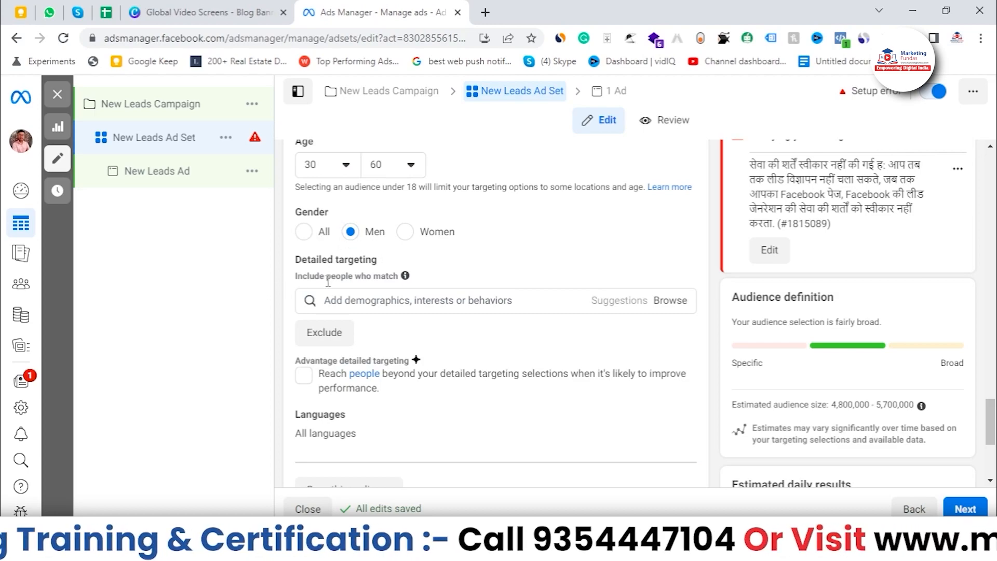
pyautogui.click(422, 300)
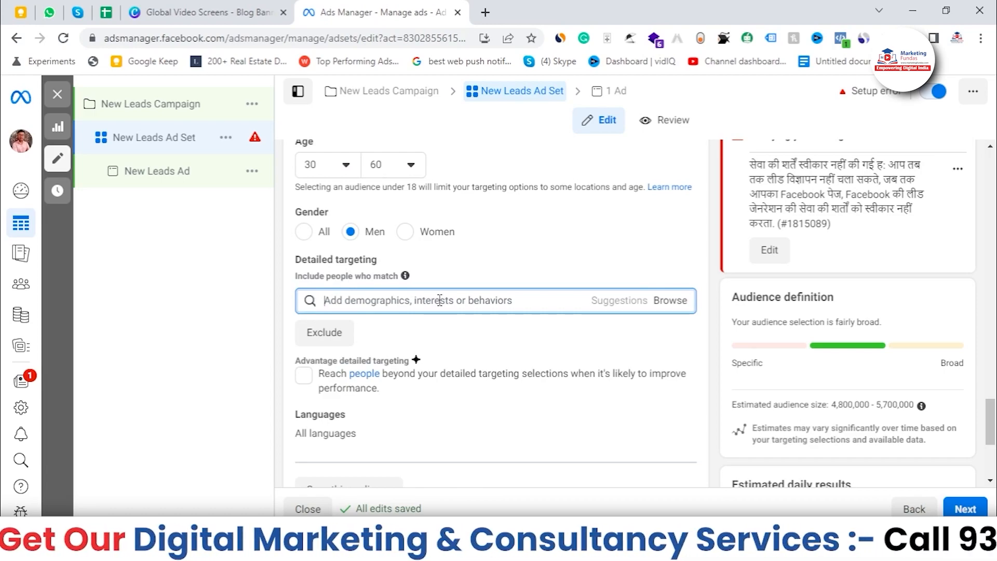
pyautogui.write('property')
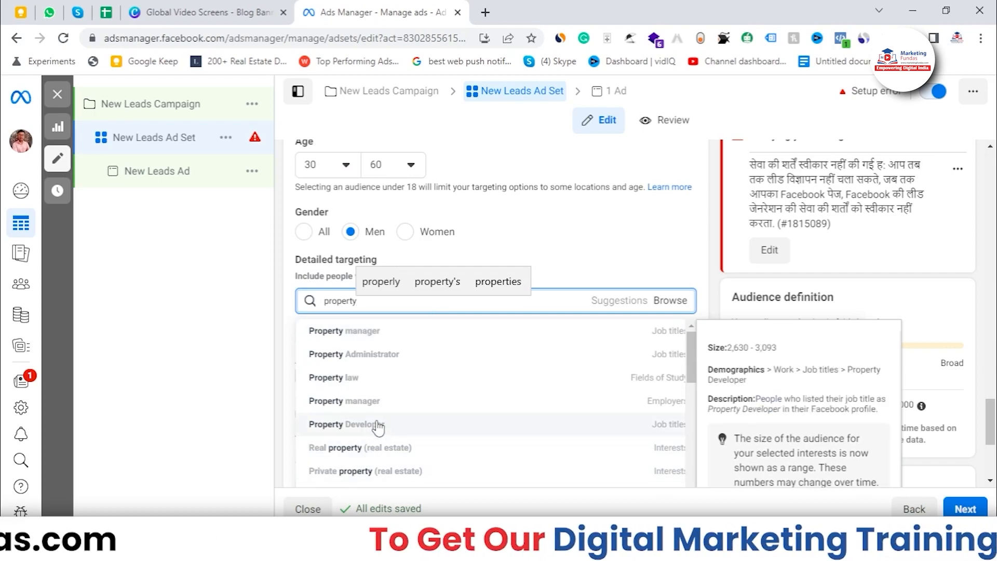
pyautogui.scroll(-1, 379, 405)
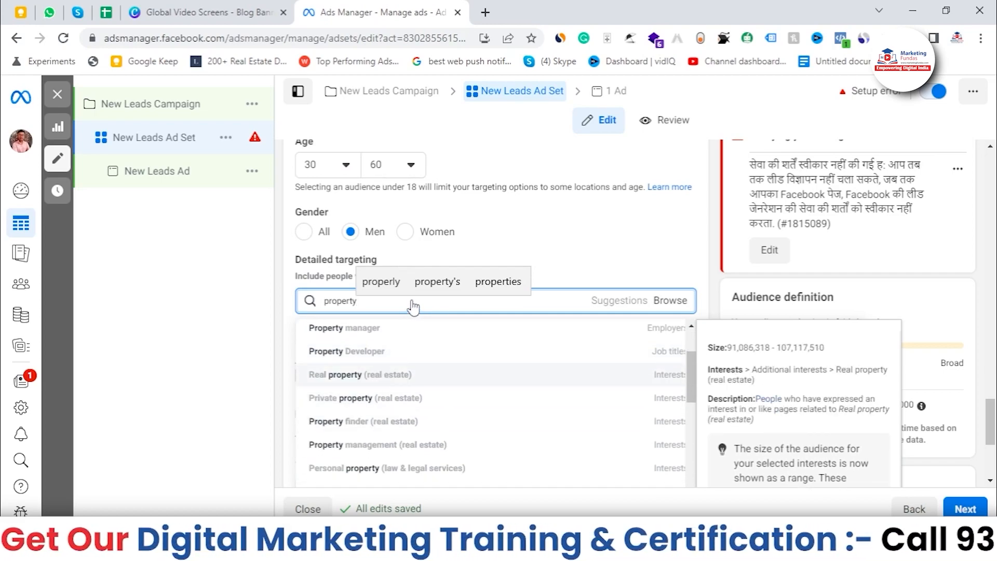
pyautogui.press('Return')
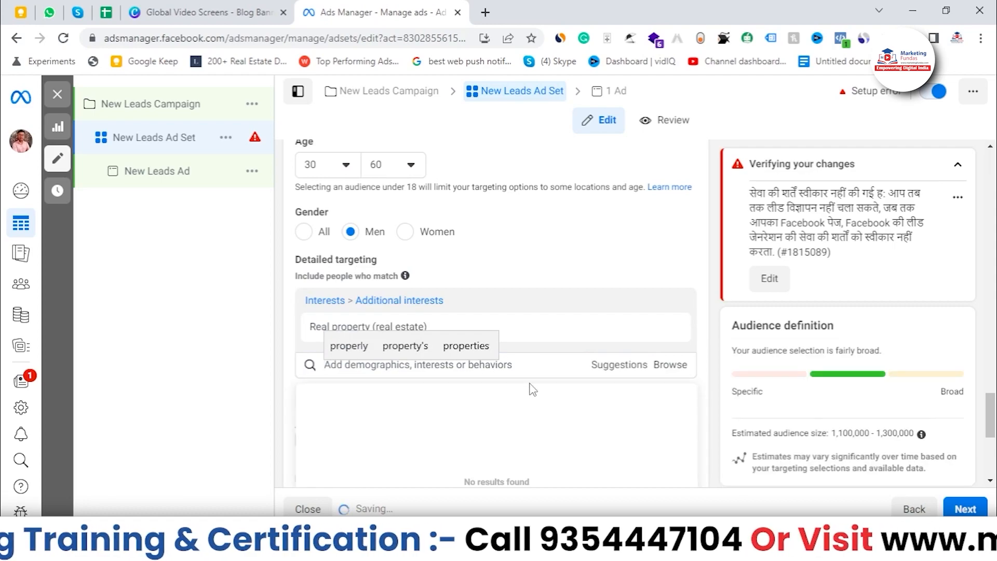
# Search detailed targeting for real estate and add the Real estate (industry) interest.
pyautogui.click(525, 367)
pyautogui.write('rea')
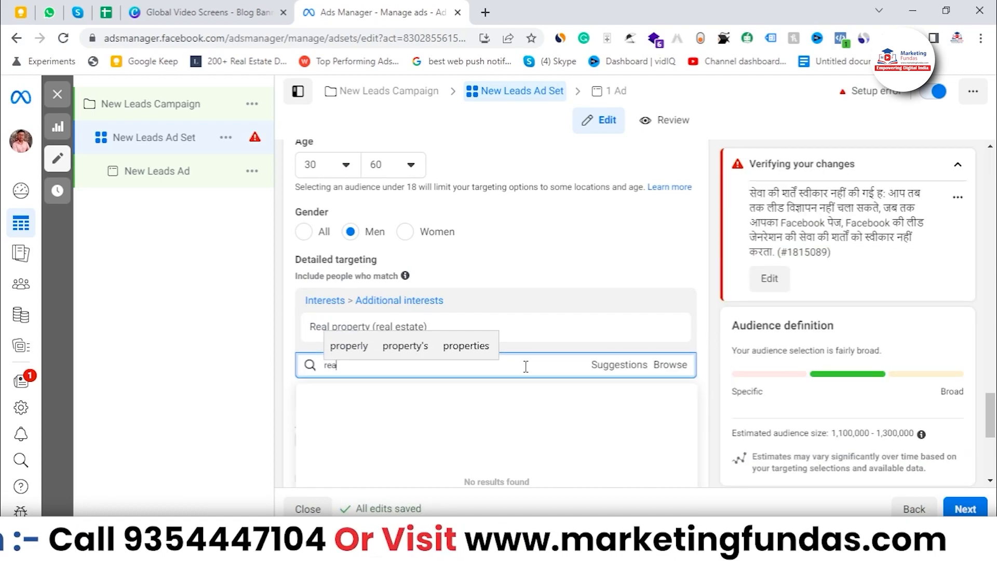
pyautogui.write('l extast')
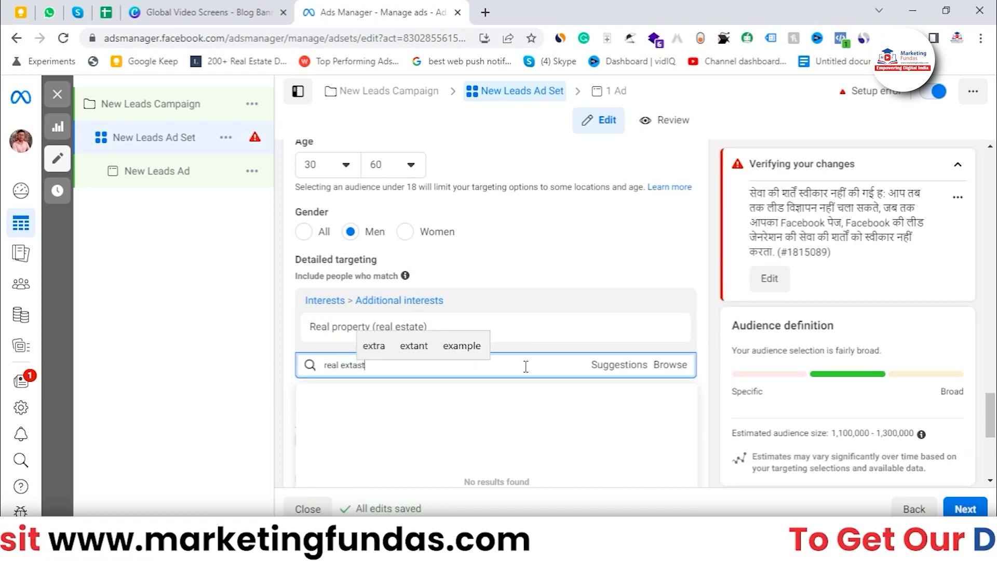
pyautogui.press('BackSpace')
pyautogui.press('BackSpace')
pyautogui.write('state')
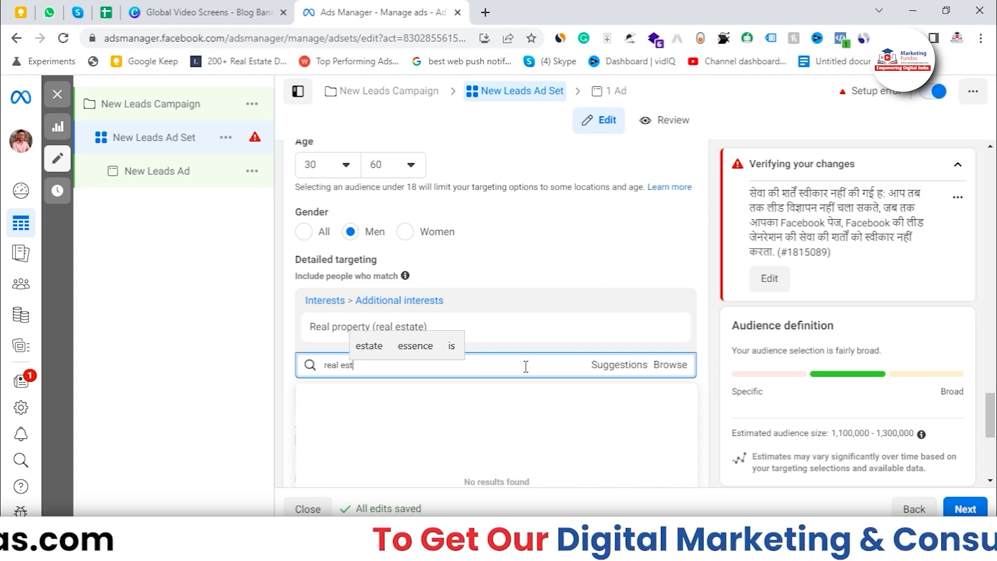
pyautogui.scroll(-1, 590, 341)
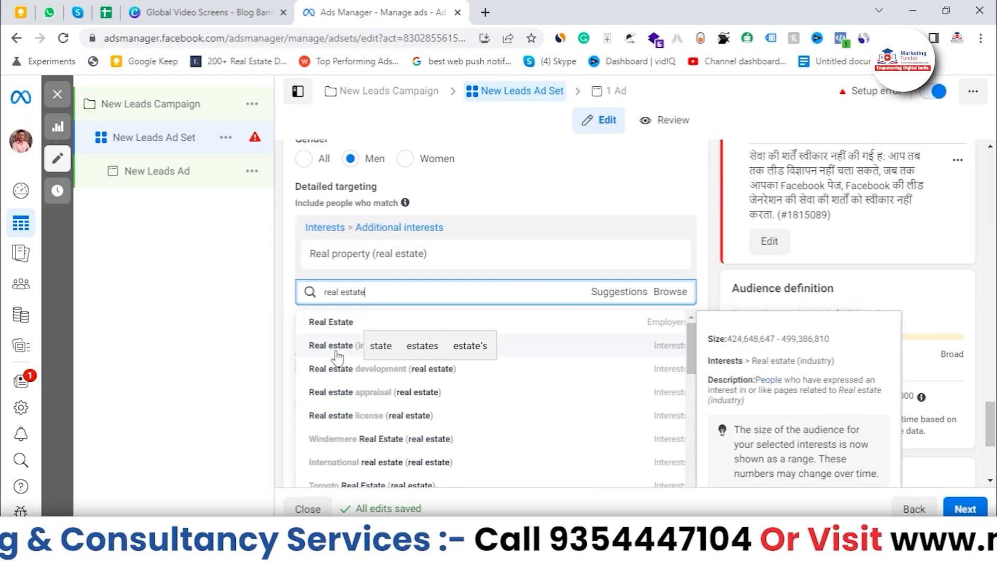
pyautogui.moveTo(691, 362)
pyautogui.mouseDown()
pyautogui.moveTo(693, 375)
pyautogui.moveTo(698, 351)
pyautogui.mouseUp()
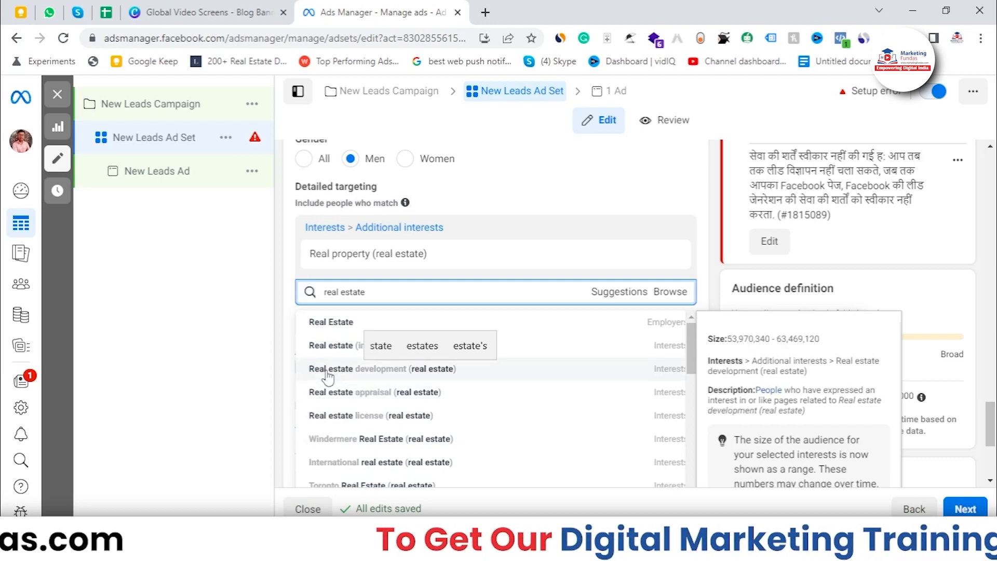
pyautogui.click(345, 353)
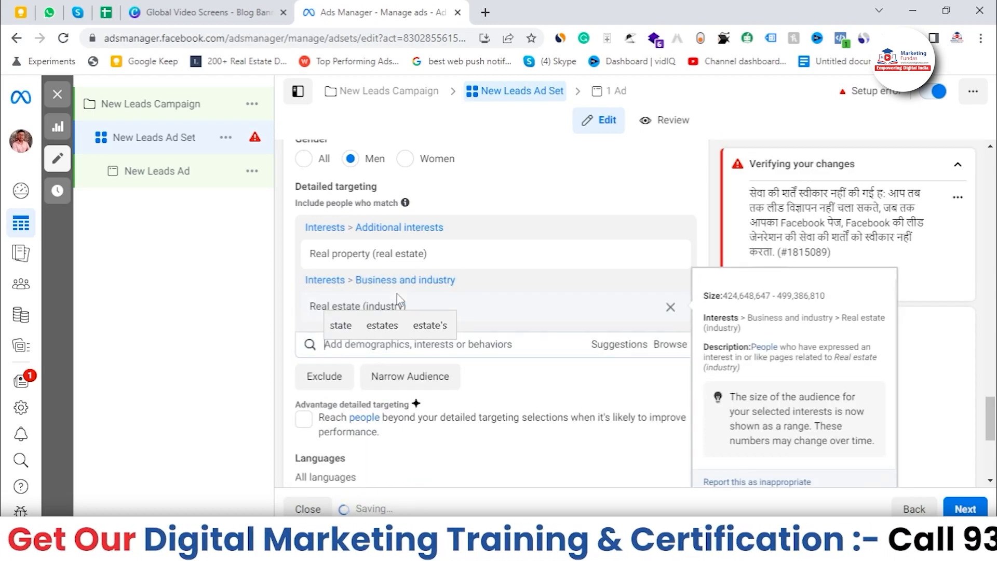
# Search detailed targeting for home and add the Home construction (construction) interest.
pyautogui.write('home')
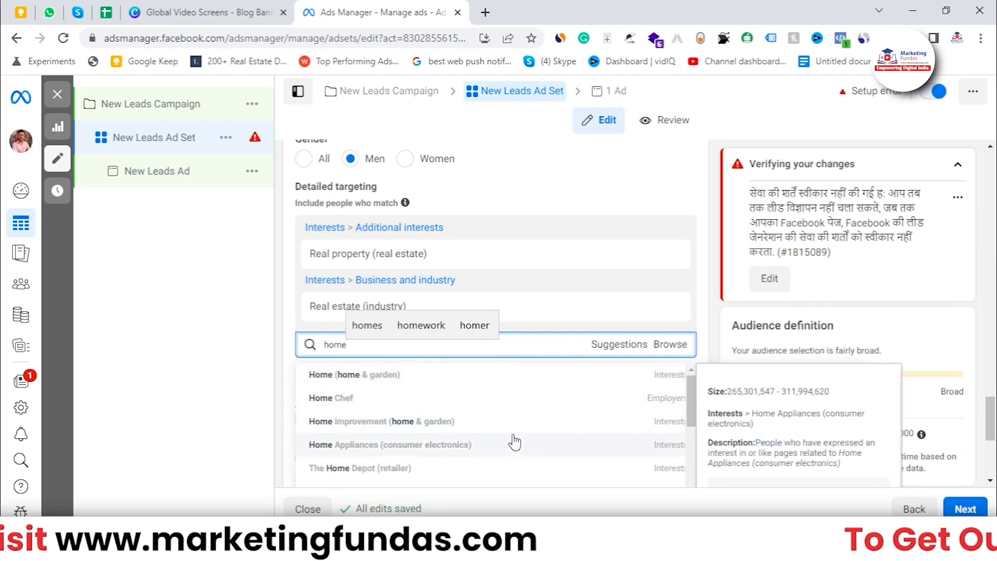
pyautogui.scroll(-1, 513, 442)
pyautogui.scroll(-1, 499, 443)
pyautogui.scroll(2, 462, 446)
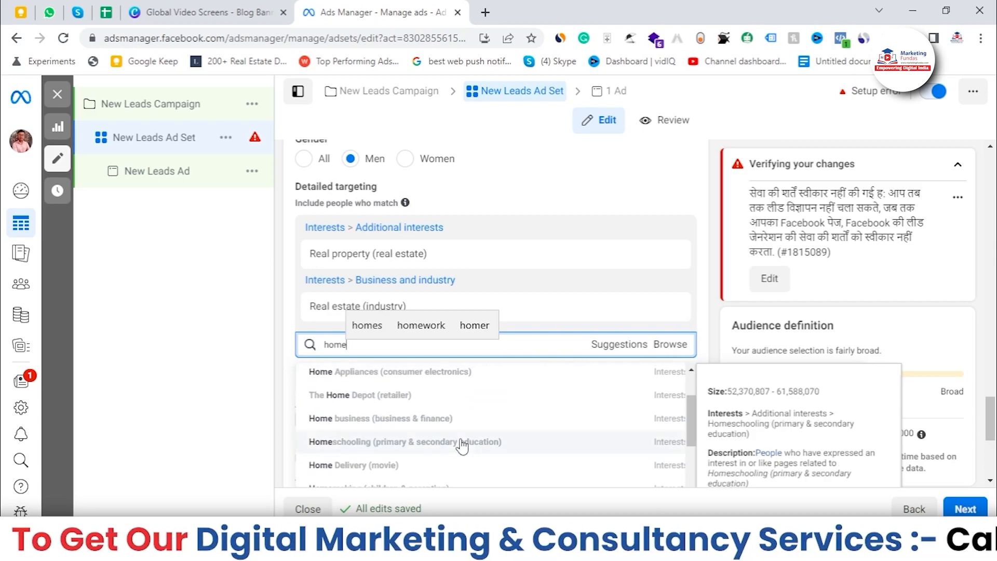
pyautogui.scroll(-2, 462, 447)
pyautogui.scroll(-2, 462, 446)
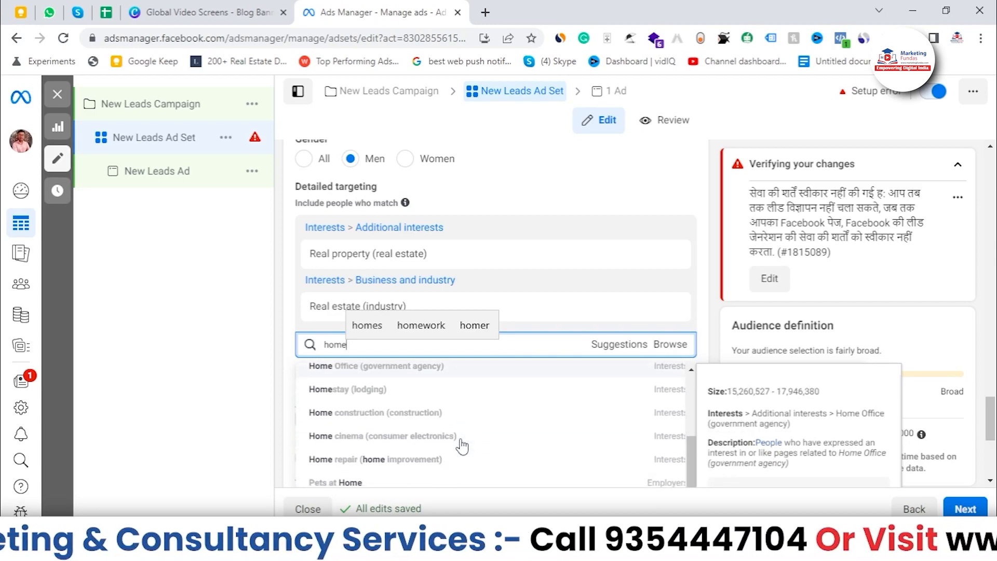
pyautogui.click(443, 423)
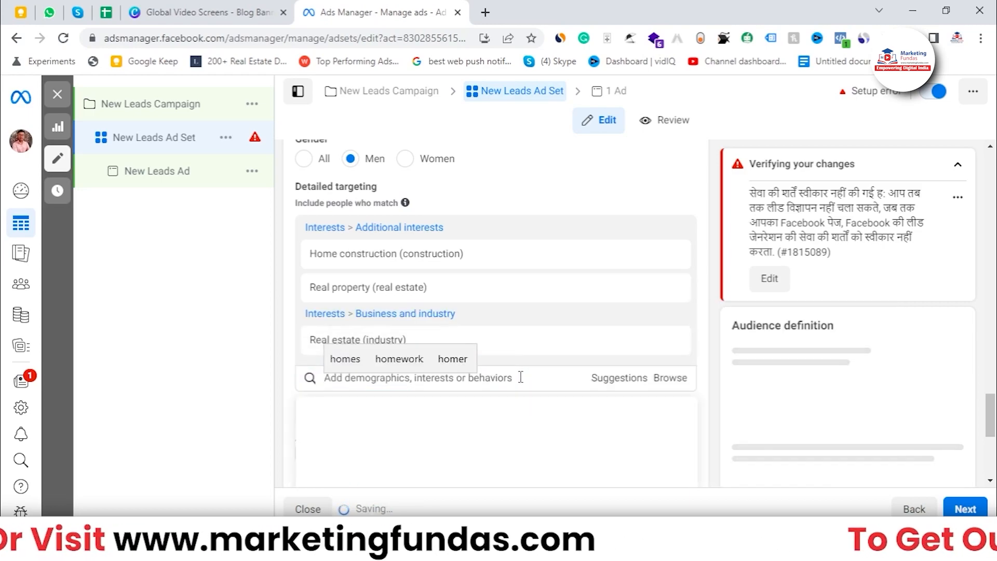
# Search detailed targeting for house and add the House (real estate) interest.
pyautogui.write('ho')
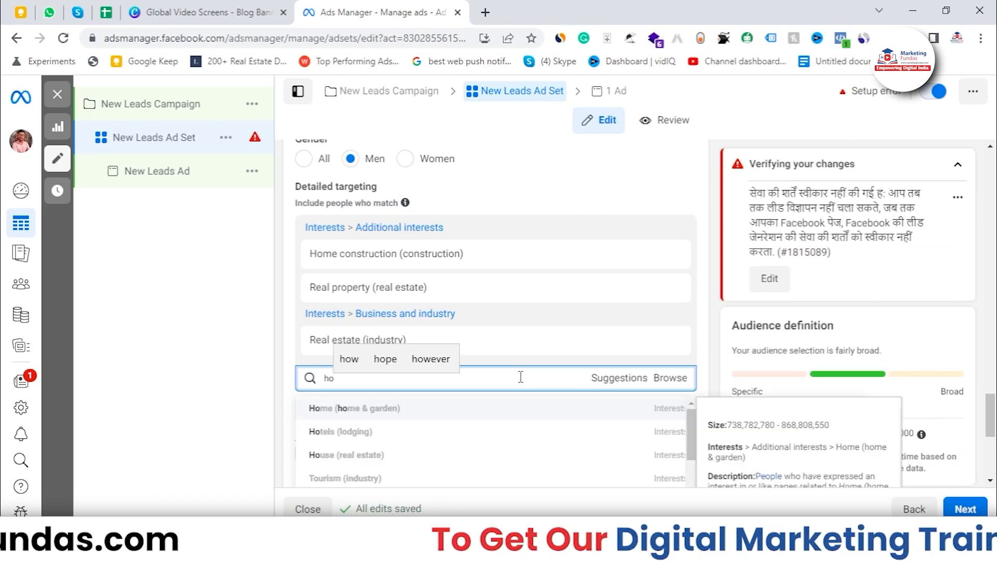
pyautogui.write('use')
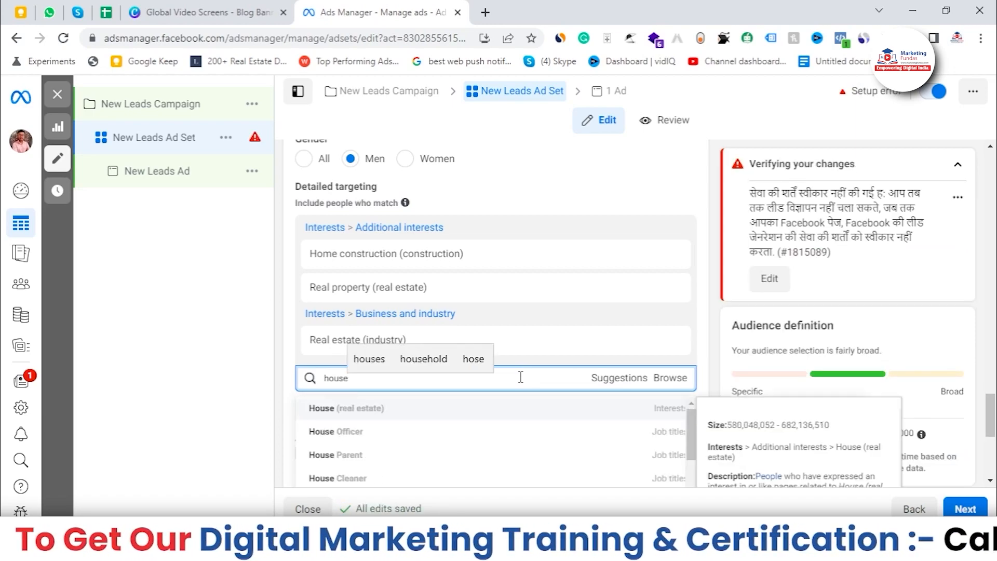
pyautogui.click(452, 413)
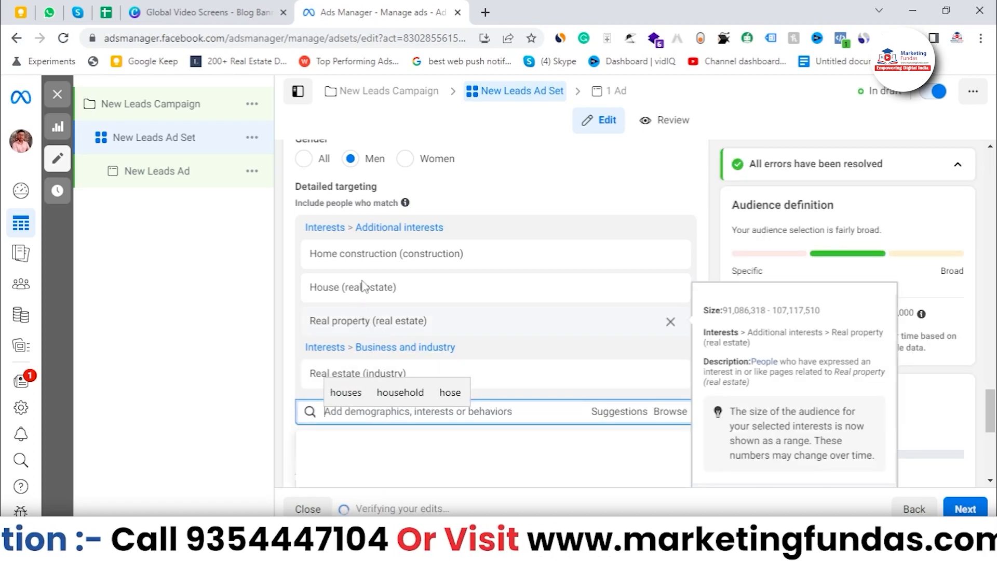
# Search detailed targeting for apartment and add the Apartment (real estate) interest.
pyautogui.scroll(-2, 363, 290)
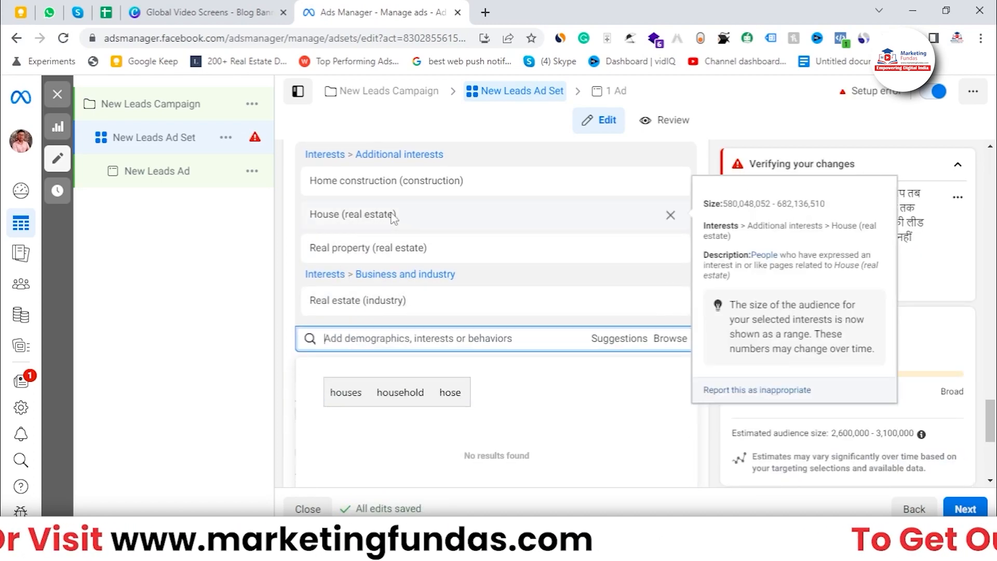
pyautogui.click(459, 336)
pyautogui.write('apartment')
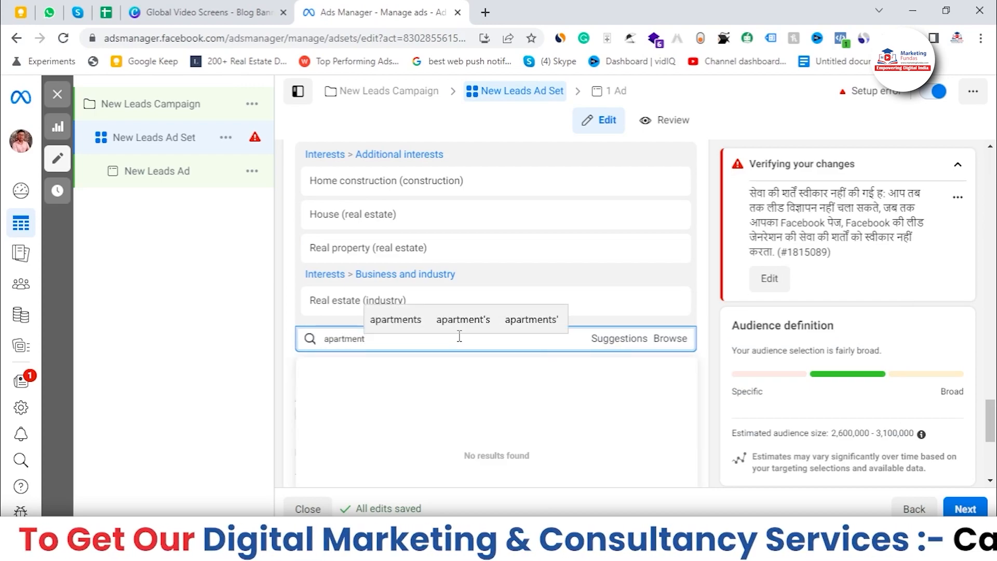
pyautogui.click(462, 390)
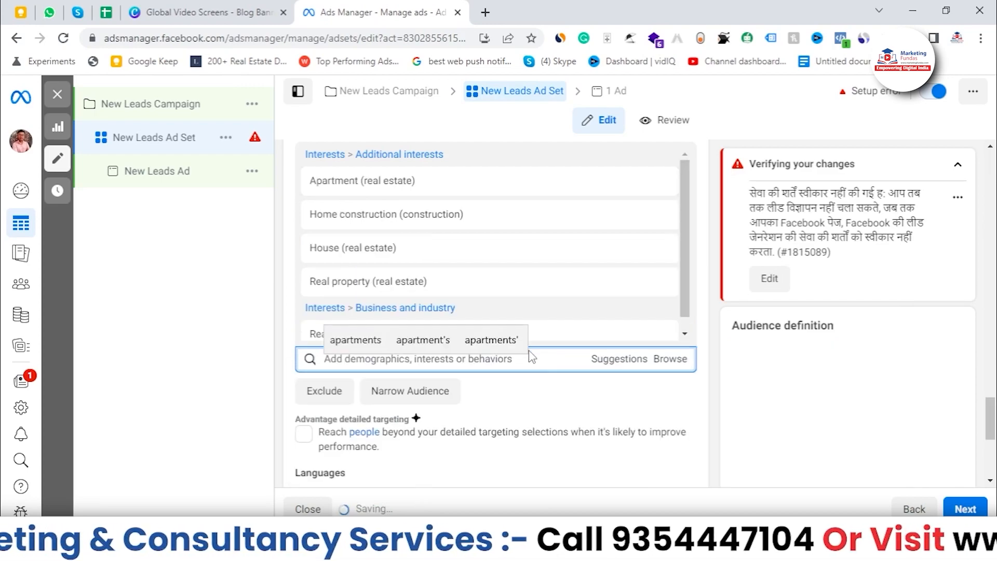
# Search detailed targeting for pentho and add the Penthouse apartment (real estate) interest.
pyautogui.write('pent')
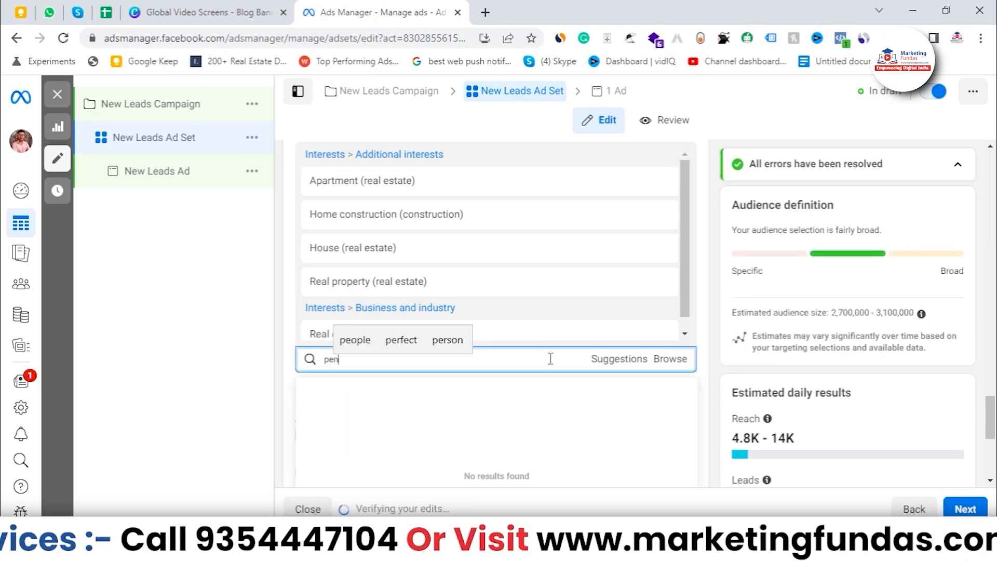
pyautogui.press('BackSpace')
pyautogui.press('BackSpace')
pyautogui.press('BackSpace')
pyautogui.press('BackSpace')
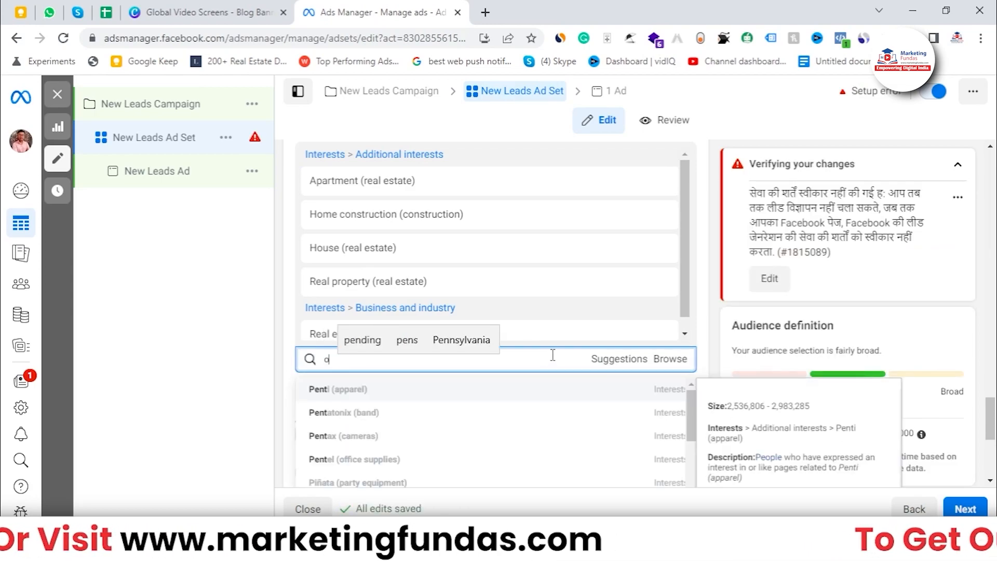
pyautogui.write('pen')
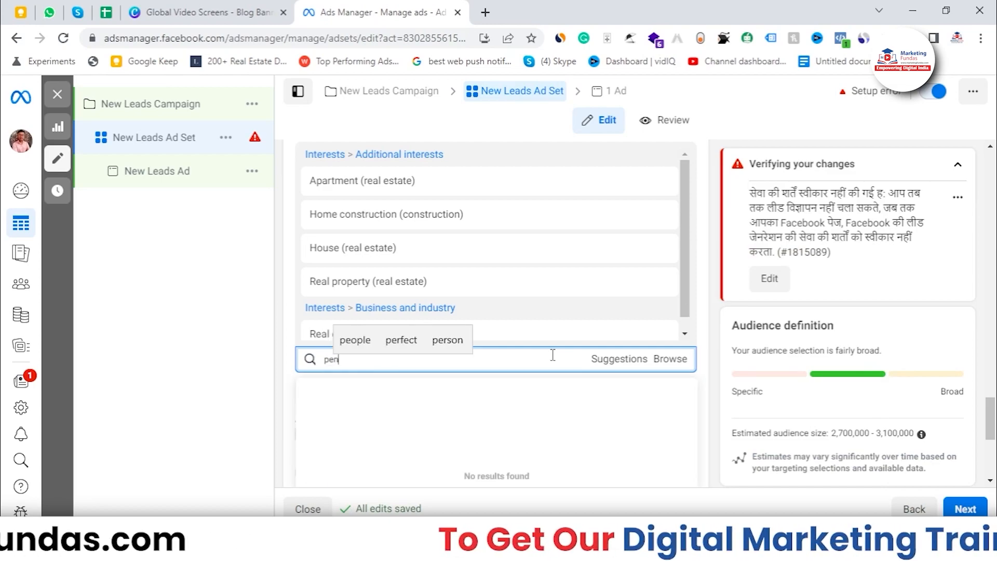
pyautogui.write('tho')
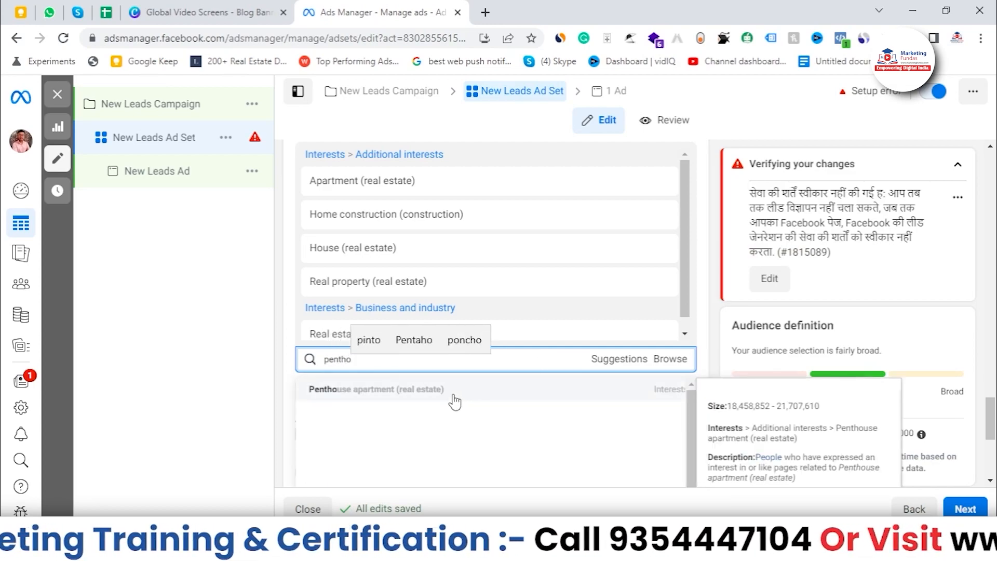
pyautogui.click(455, 401)
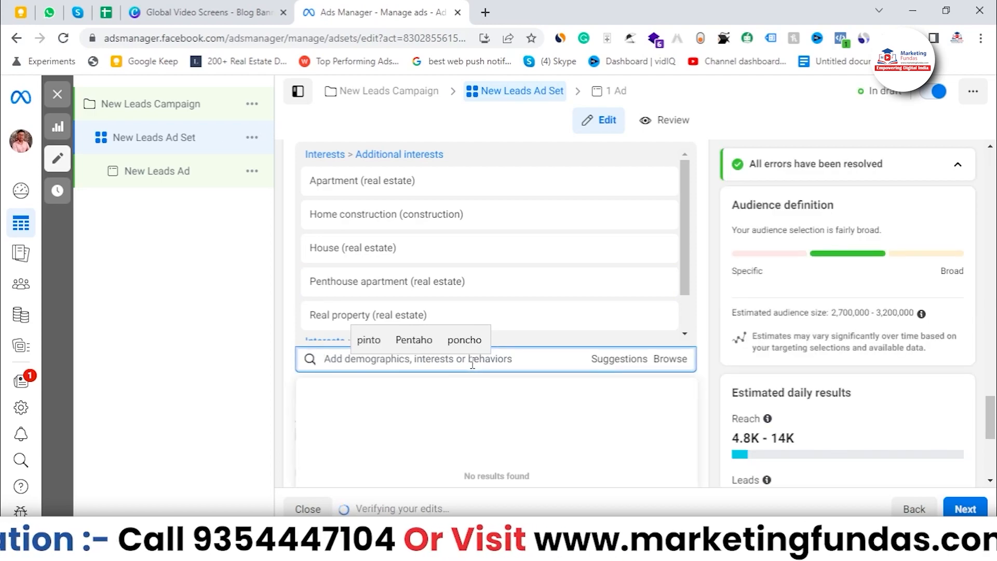
pyautogui.write('fa')
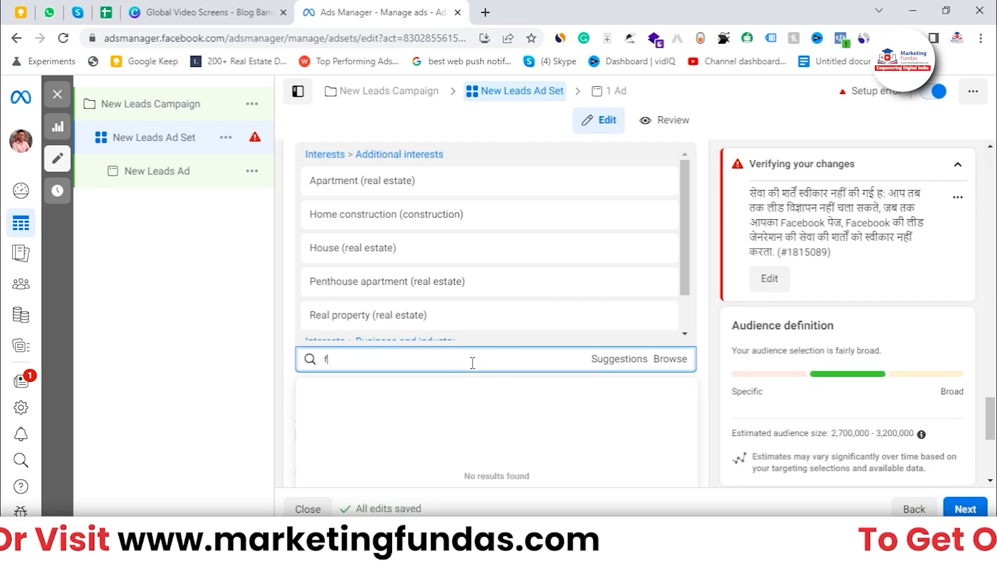
pyautogui.press('BackSpace')
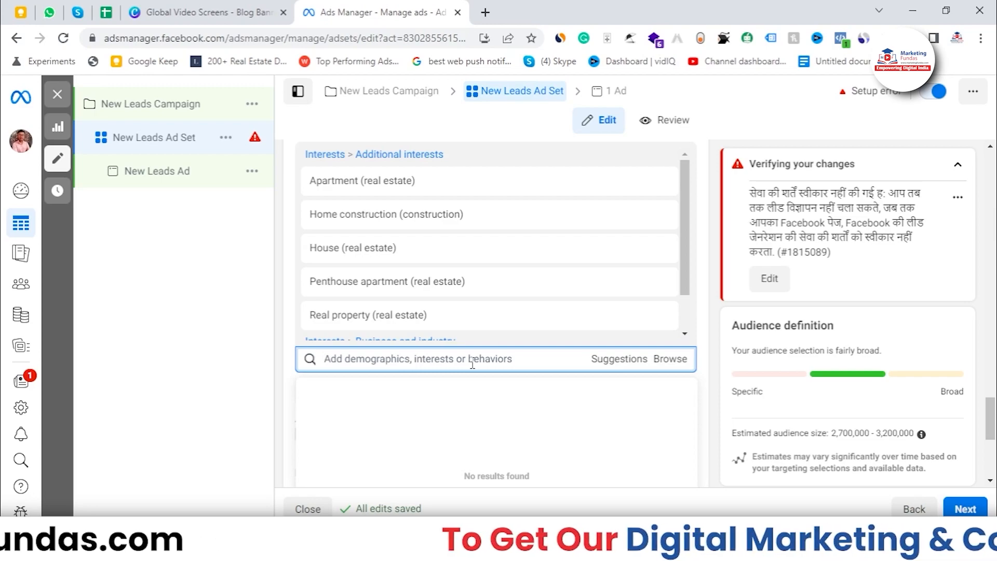
pyautogui.write('**')
pyautogui.press('BackSpace')
pyautogui.press('BackSpace')
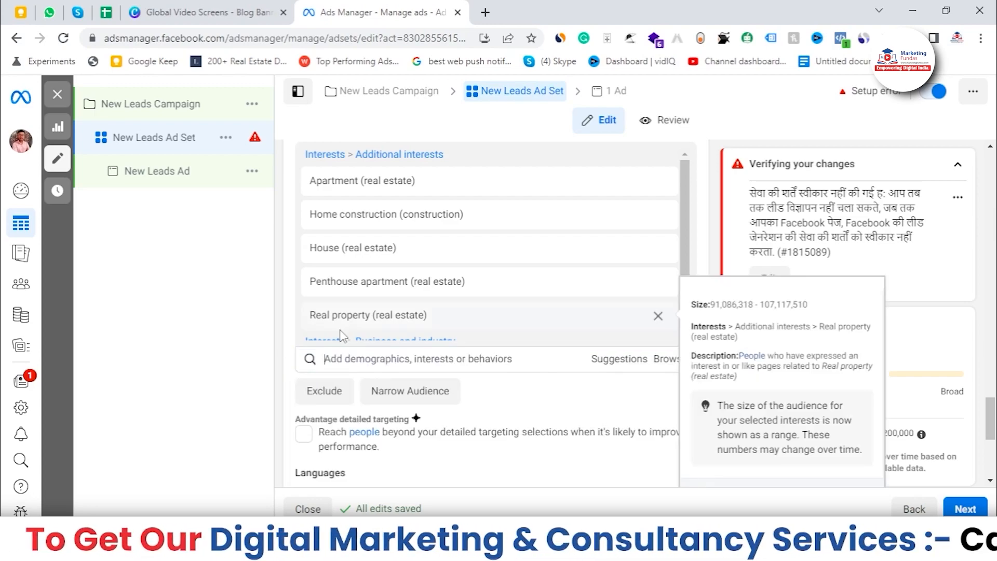
# Search detailed targeting for investent and browse through the matching job-title results.
pyautogui.write('in')
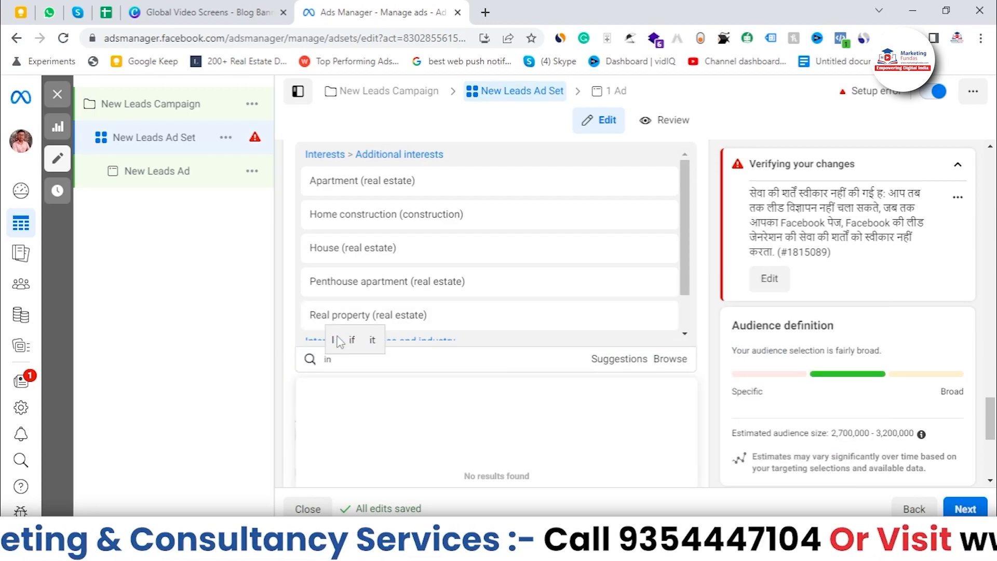
pyautogui.write('vestem')
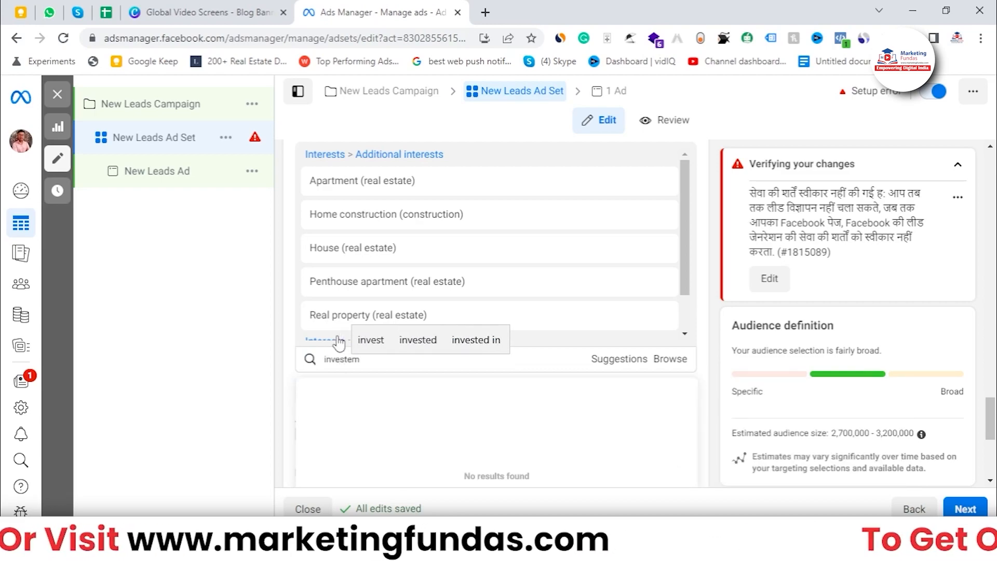
pyautogui.press('BackSpace')
pyautogui.write('nt')
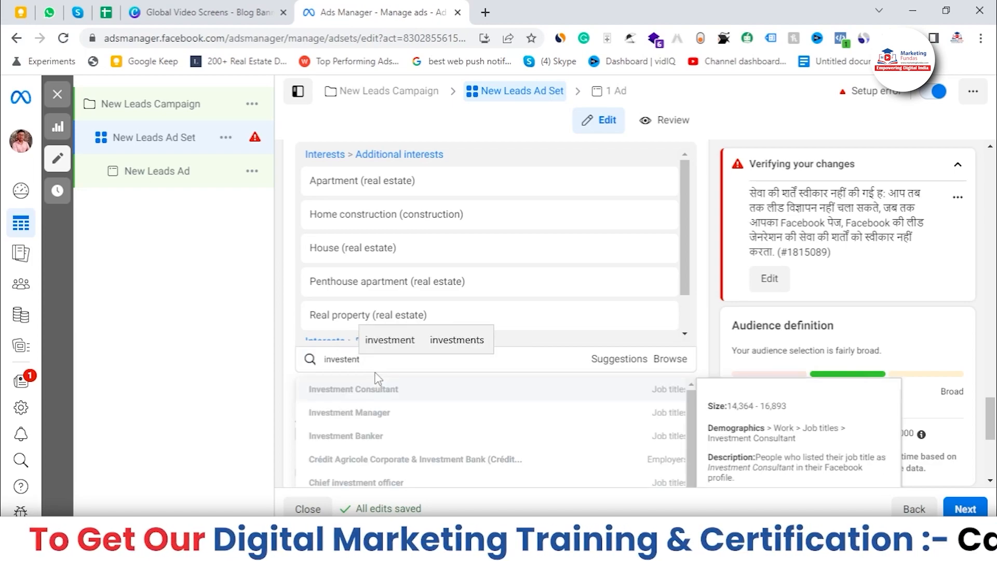
pyautogui.scroll(-1, 696, 441)
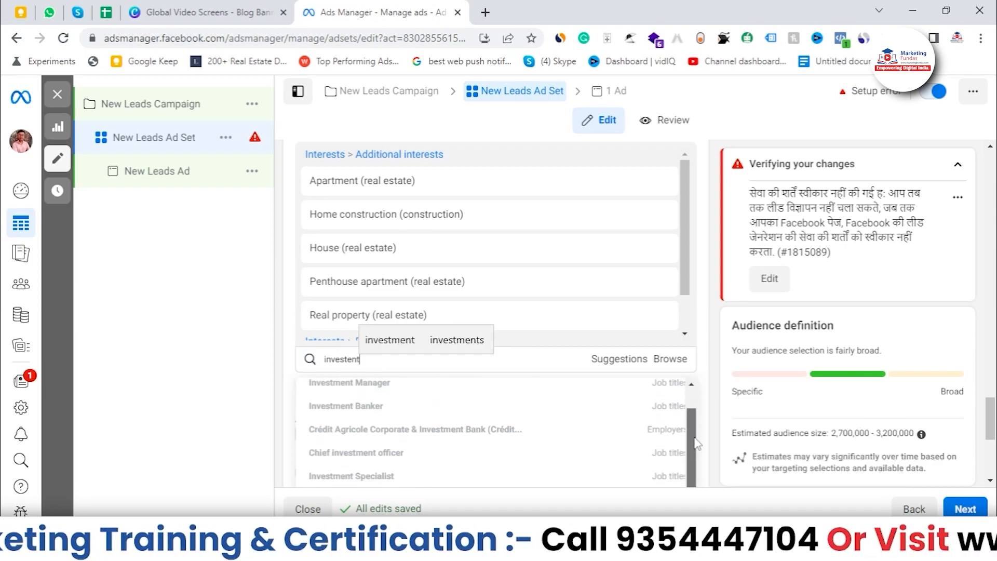
pyautogui.scroll(-3, 721, 424)
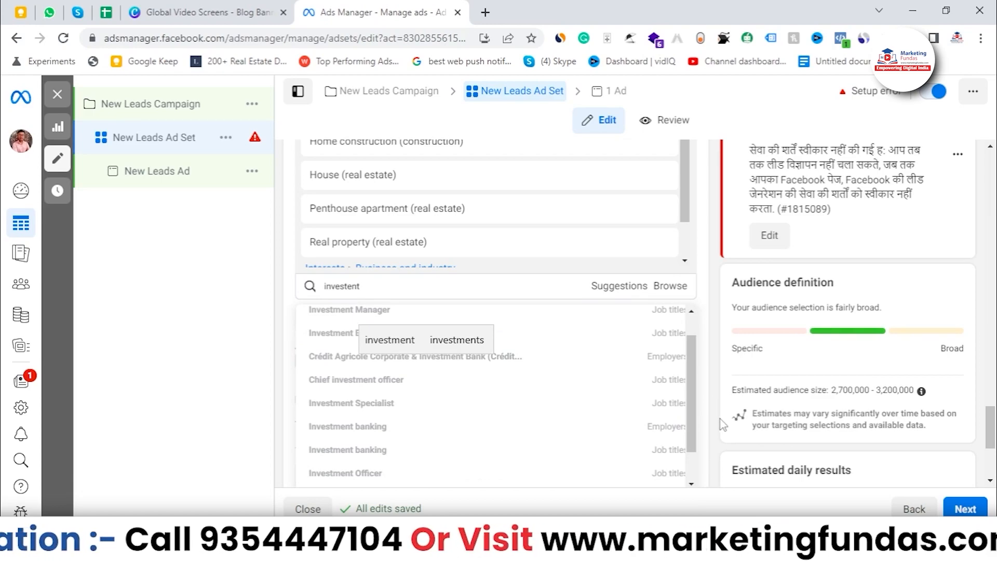
pyautogui.write('**')
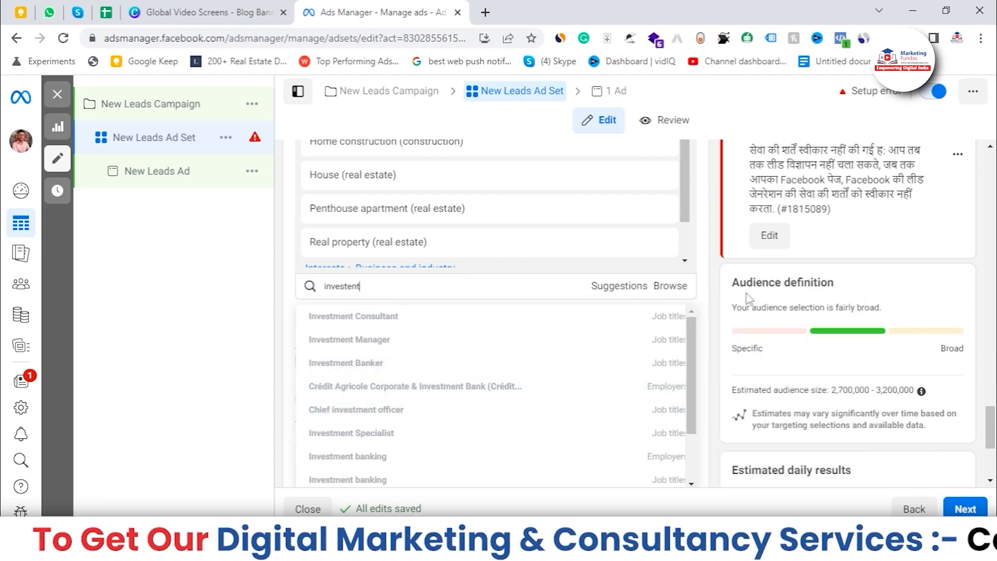
pyautogui.scroll(-3, 688, 321)
pyautogui.moveTo(688, 315)
pyautogui.mouseDown()
pyautogui.moveTo(679, 386)
pyautogui.moveTo(679, 330)
pyautogui.mouseUp()
pyautogui.scroll(1, 571, 353)
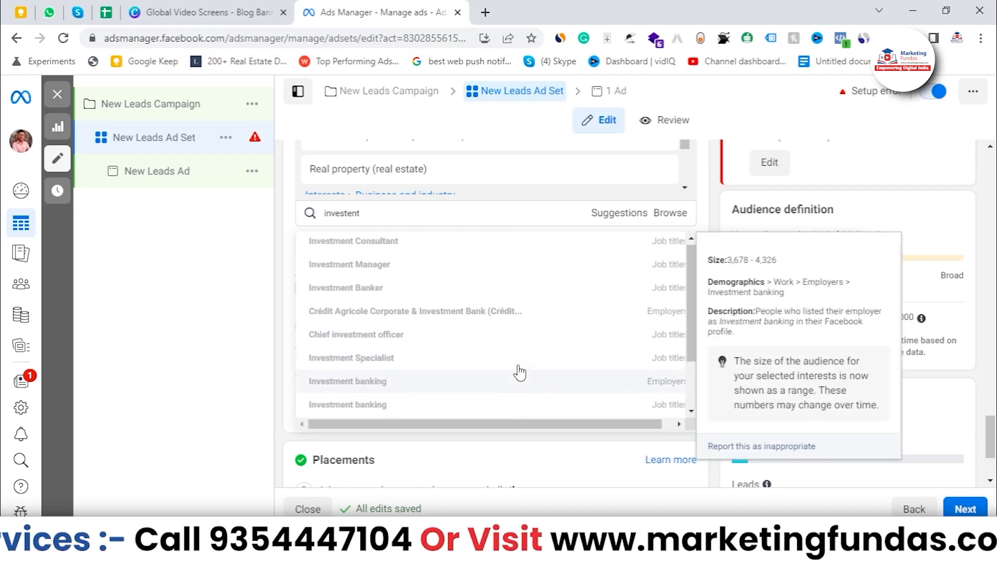
pyautogui.scroll(3, 530, 345)
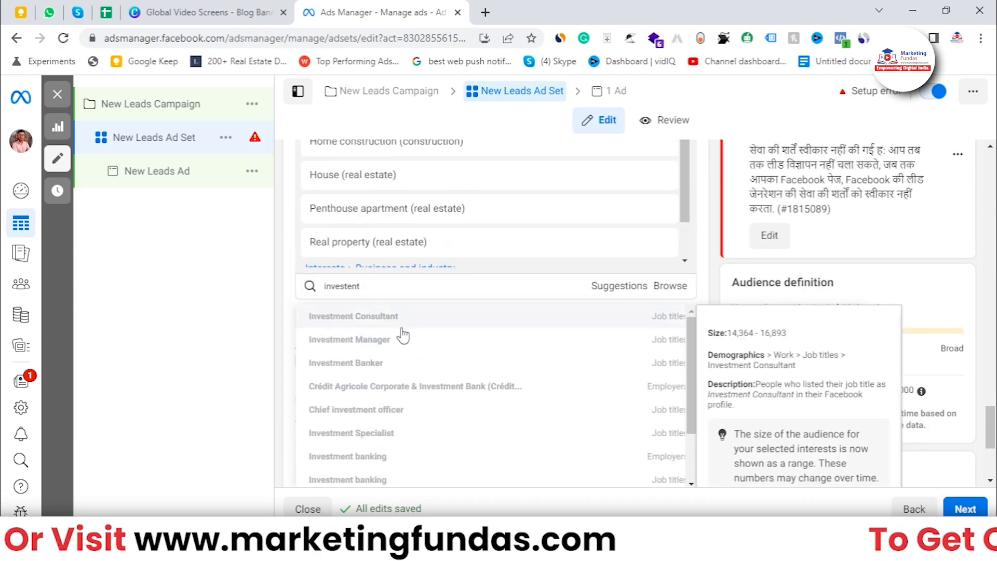
pyautogui.scroll(-1, 407, 403)
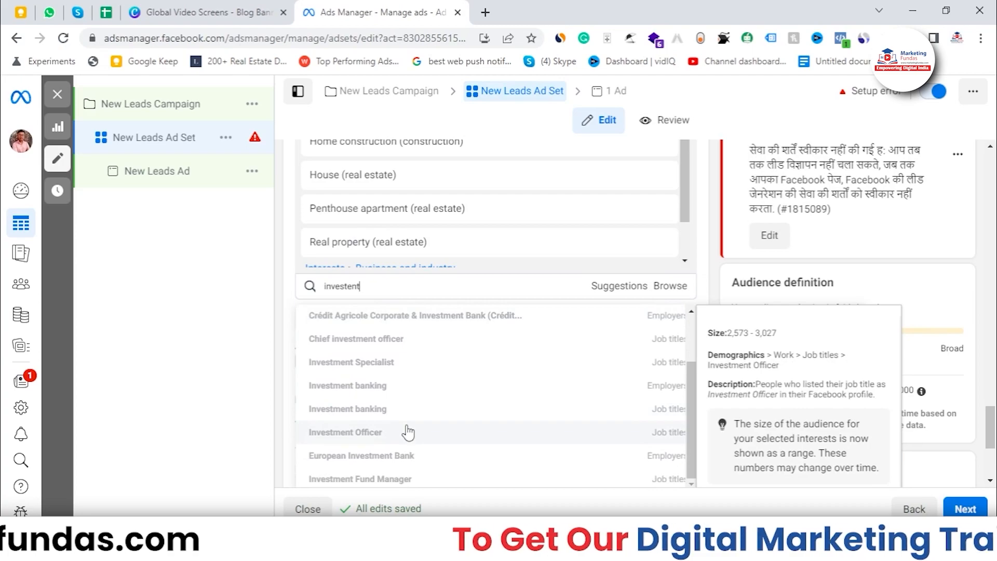
pyautogui.scroll(1, 413, 384)
pyautogui.scroll(-1, 409, 415)
pyautogui.scroll(1, 407, 374)
# Correct the search to investment and add the Investment (business & finance) interest.
pyautogui.doubleClick(395, 288)
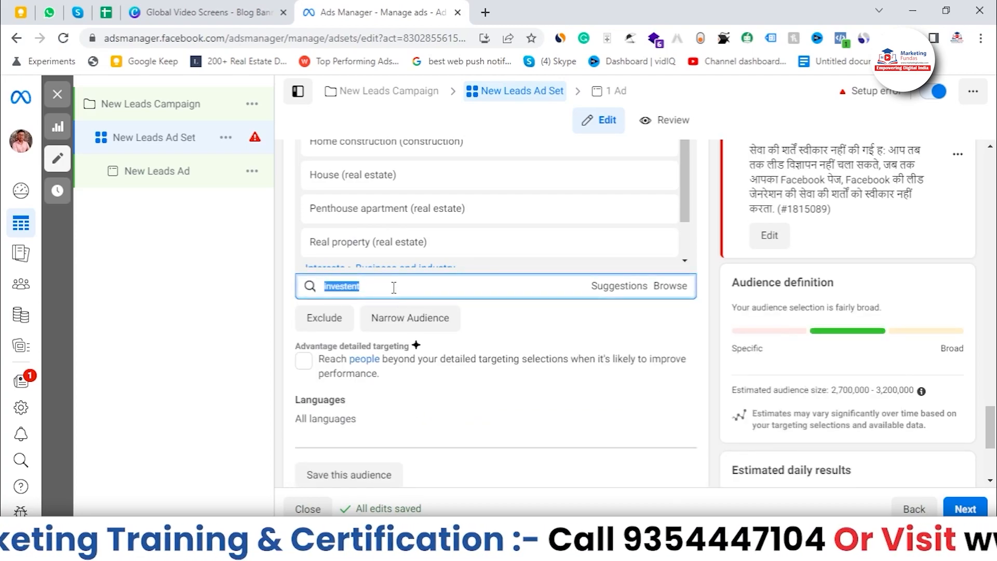
pyautogui.click(394, 288)
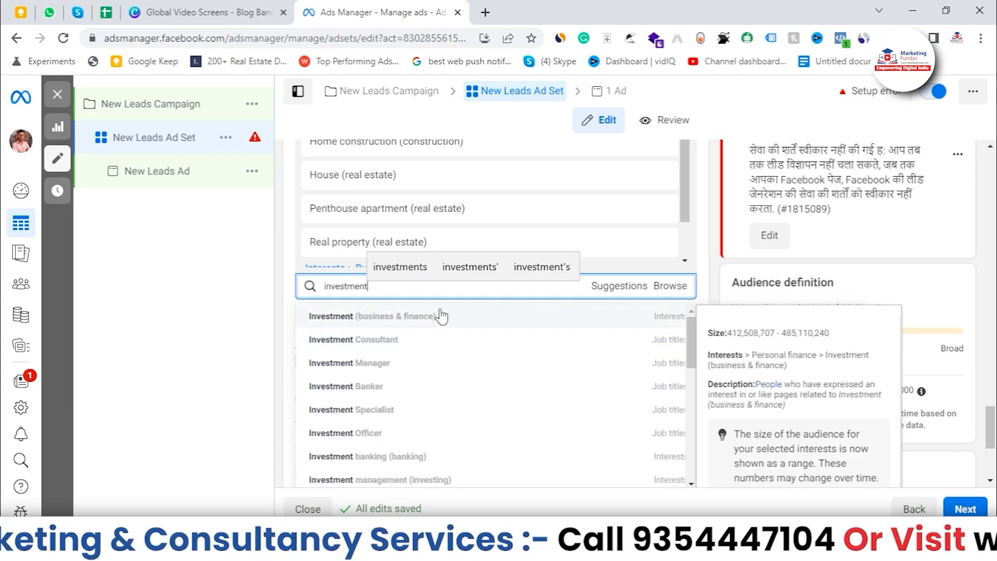
pyautogui.click(398, 319)
pyautogui.click(374, 286)
pyautogui.write('pro')
pyautogui.write('pety')
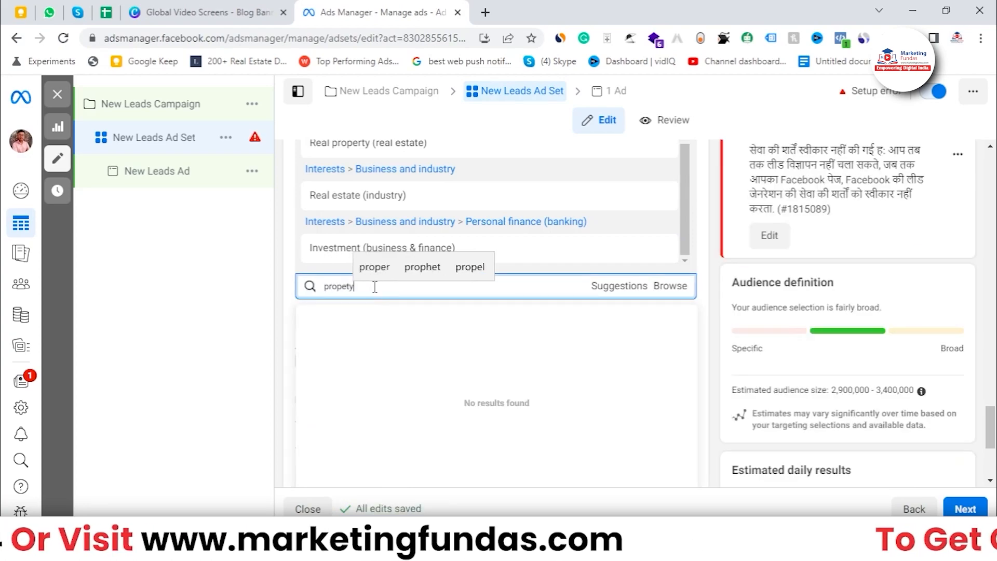
pyautogui.press('BackSpace')
pyautogui.press('BackSpace')
pyautogui.write('rty')
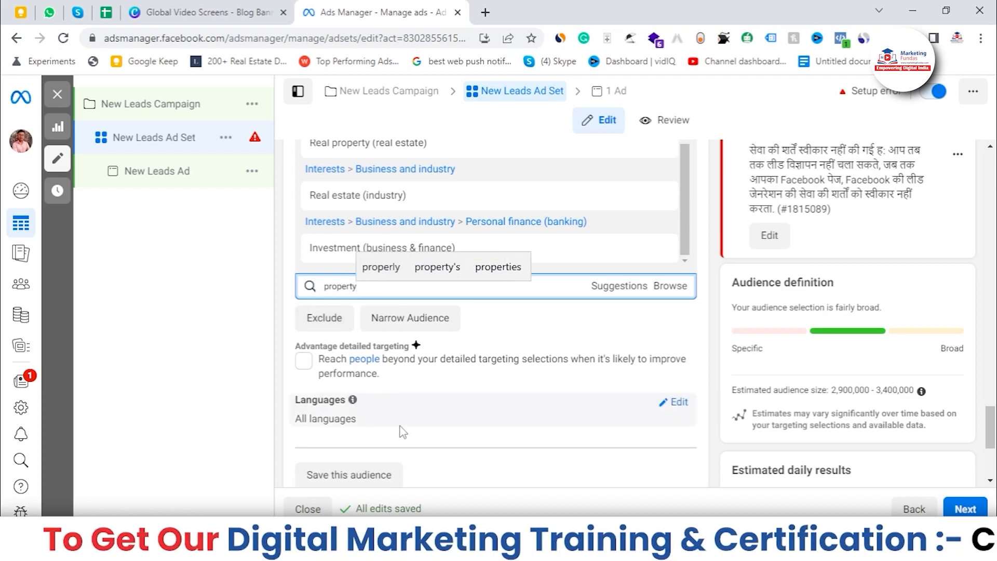
pyautogui.doubleClick(559, 289)
pyautogui.click(558, 288)
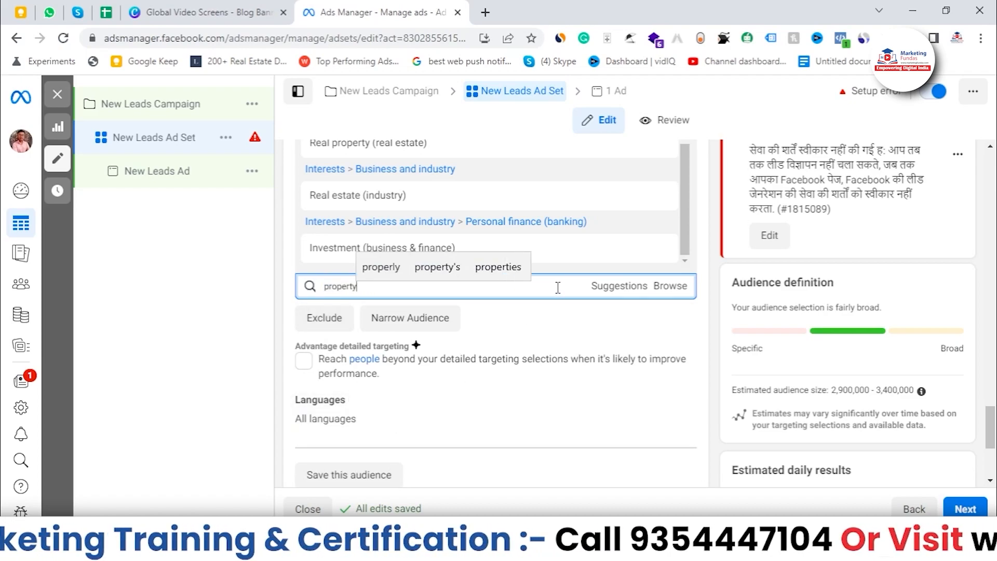
pyautogui.press('BackSpace')
pyautogui.press('BackSpace')
pyautogui.press('BackSpace')
pyautogui.press('BackSpace')
pyautogui.press('BackSpace')
# Open the targeting suggestions and add the Investor (investing) and First-time buyer (real estate) interests.
pyautogui.scroll(1, 564, 296)
pyautogui.moveTo(687, 281)
pyautogui.mouseDown()
pyautogui.moveTo(690, 203)
pyautogui.moveTo(688, 290)
pyautogui.mouseUp()
pyautogui.click(599, 366)
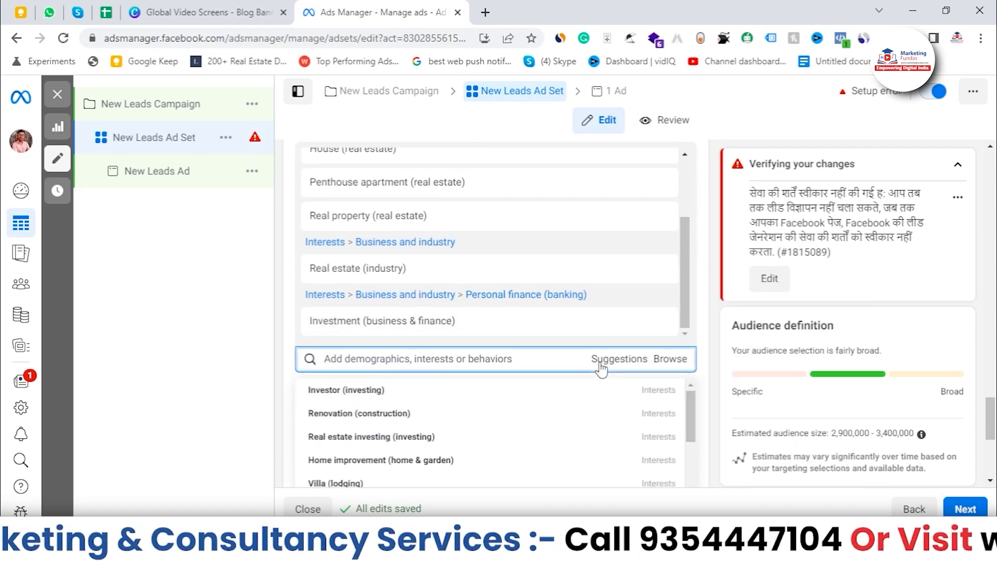
pyautogui.scroll(-2, 534, 415)
pyautogui.scroll(-1, 696, 353)
pyautogui.scroll(-1, 721, 330)
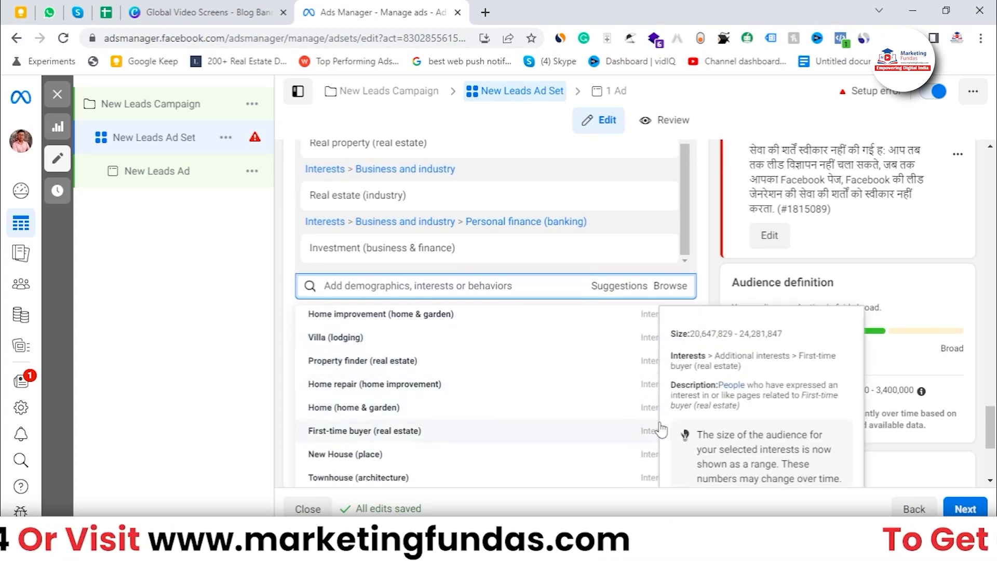
pyautogui.scroll(2, 519, 353)
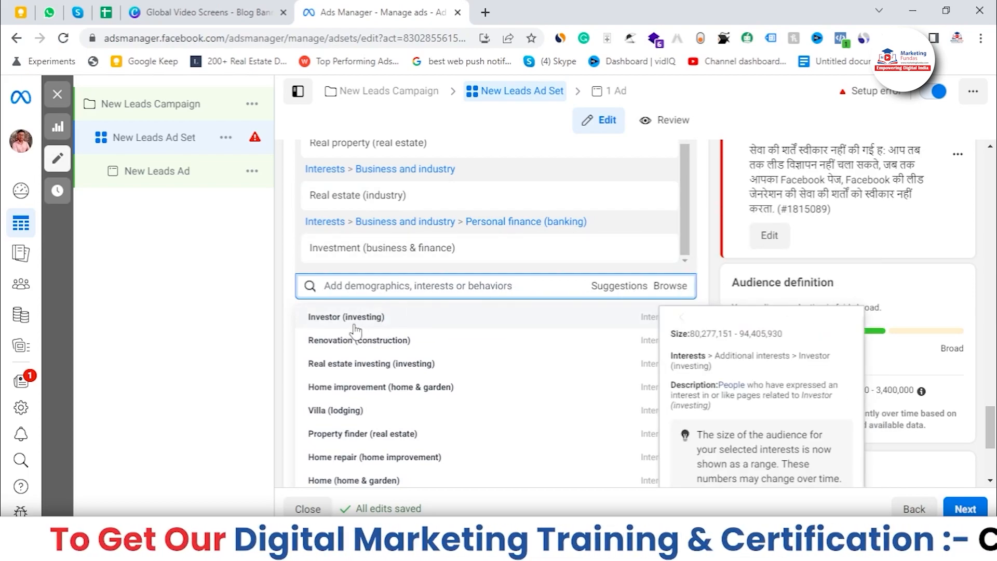
pyautogui.click(616, 324)
pyautogui.scroll(-5, 669, 278)
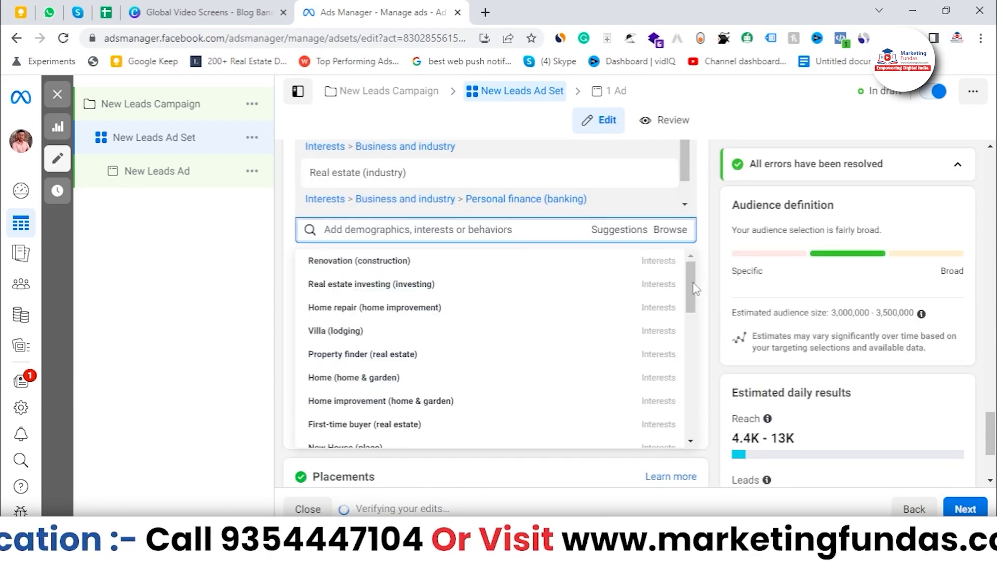
pyautogui.scroll(1, 675, 308)
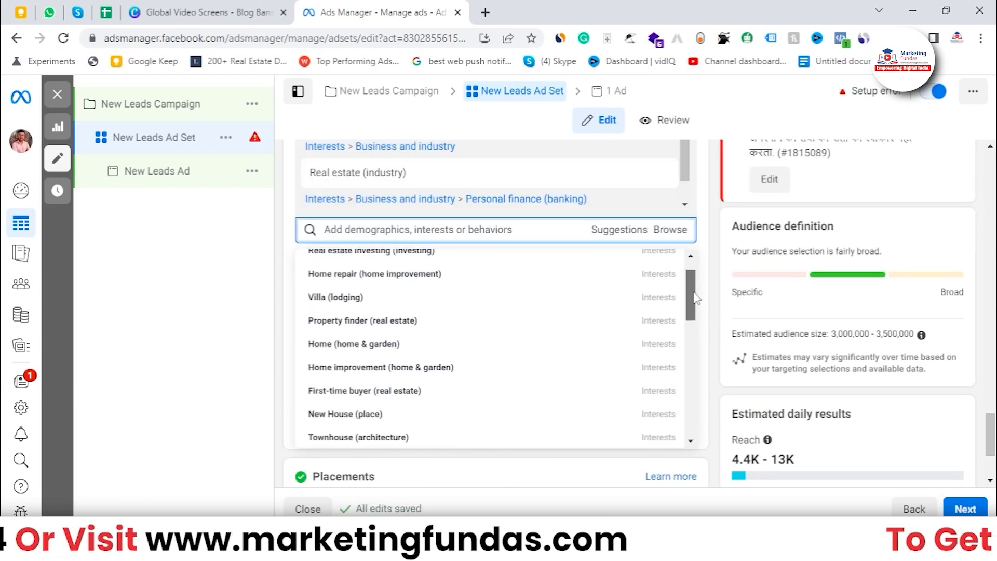
pyautogui.click(370, 398)
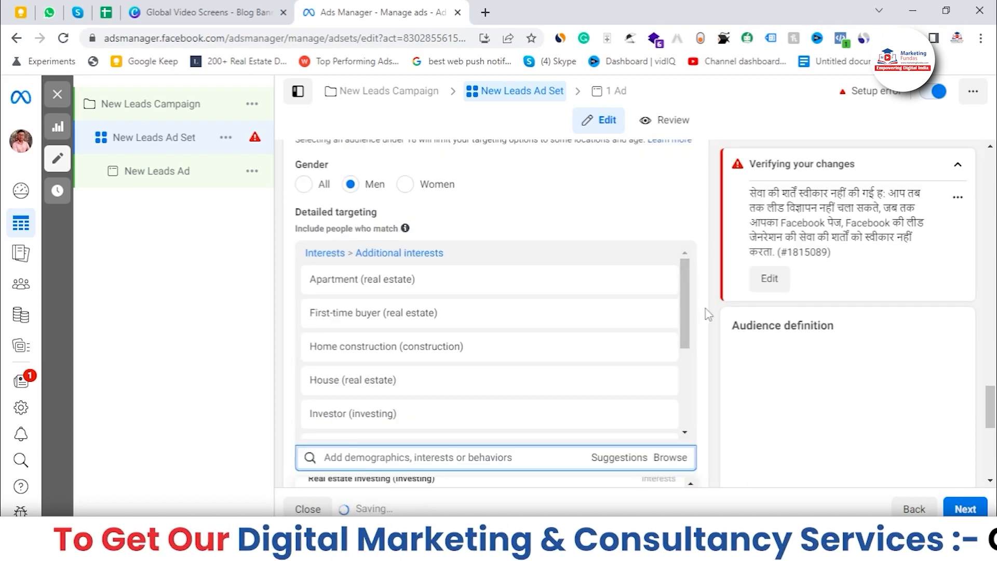
# Add the Starter home (real estate) and Property finder (real estate) interests from the suggestions.
pyautogui.scroll(-4, 708, 314)
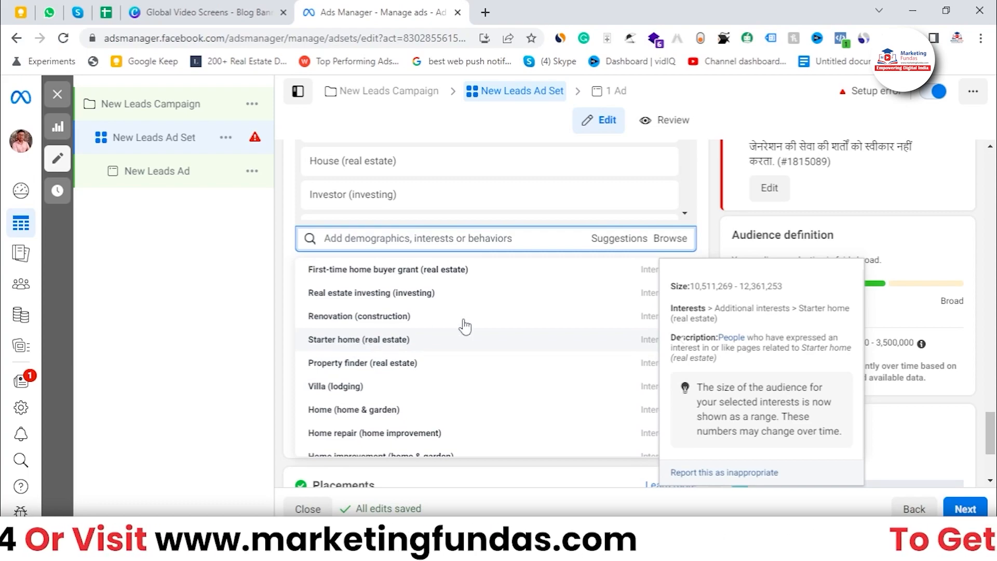
pyautogui.click(503, 335)
pyautogui.scroll(-5, 702, 267)
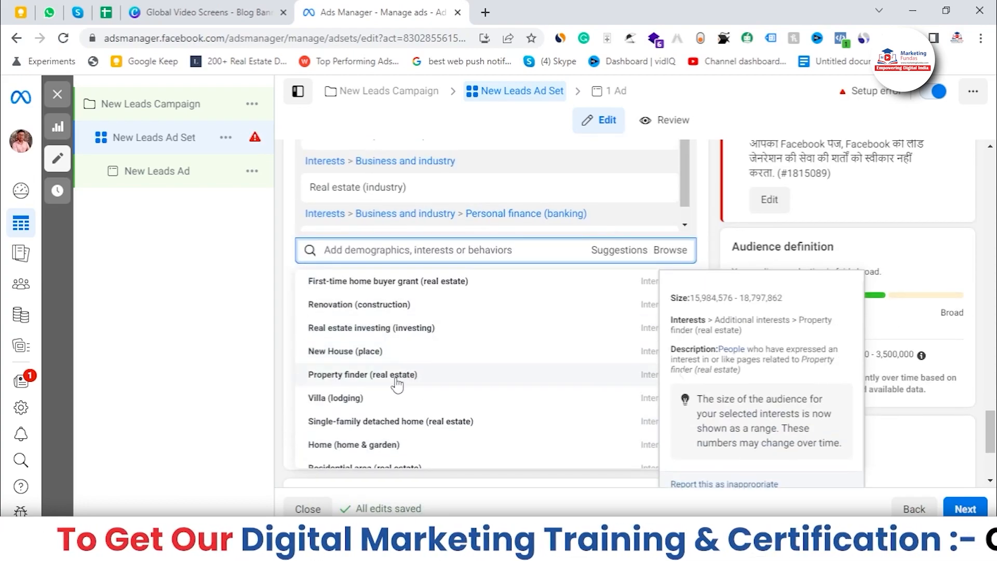
pyautogui.click(357, 376)
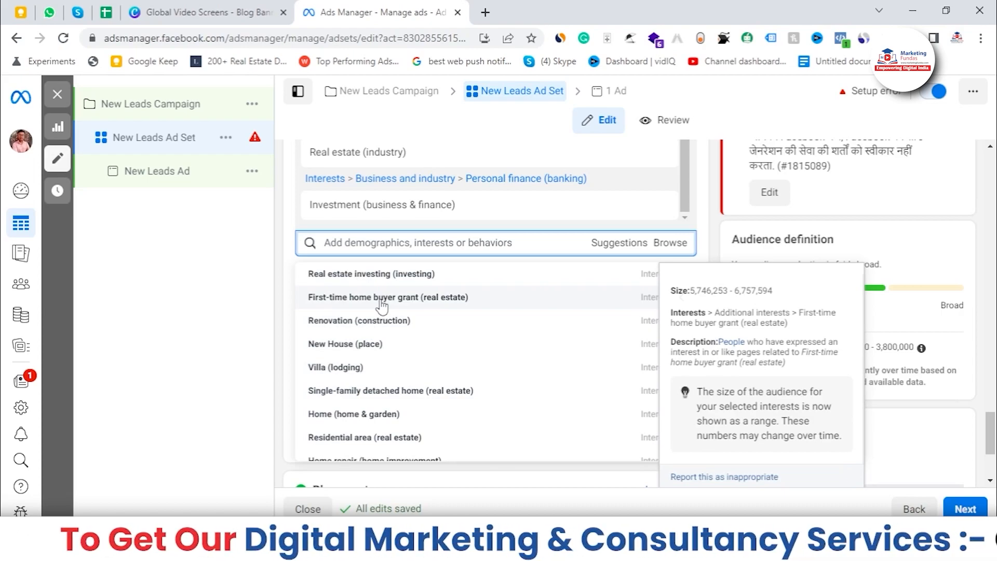
# Add the First-time home buyer grant (real estate) and New House (place) interests from the suggestions.
pyautogui.click(382, 302)
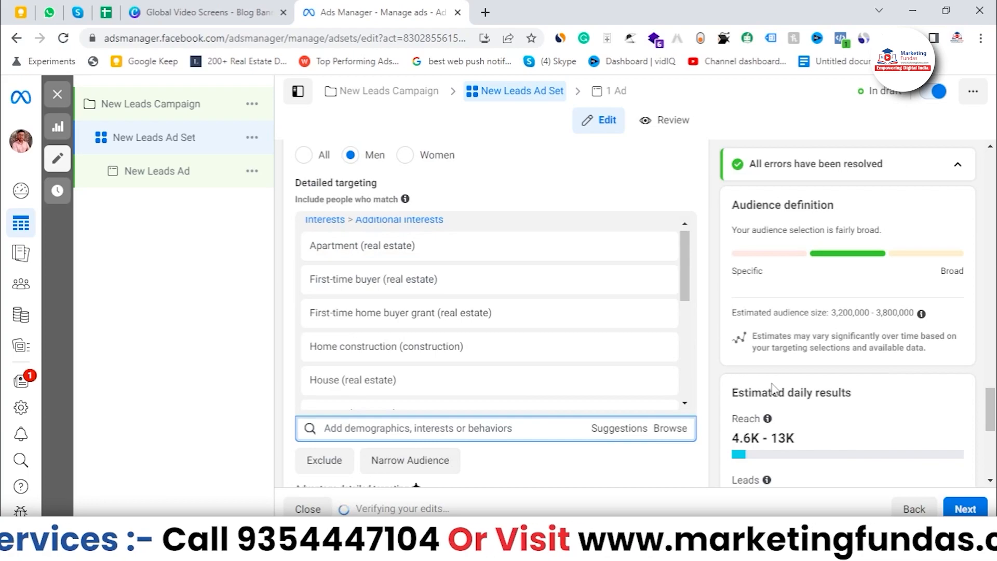
pyautogui.scroll(-1, 607, 408)
pyautogui.click(624, 362)
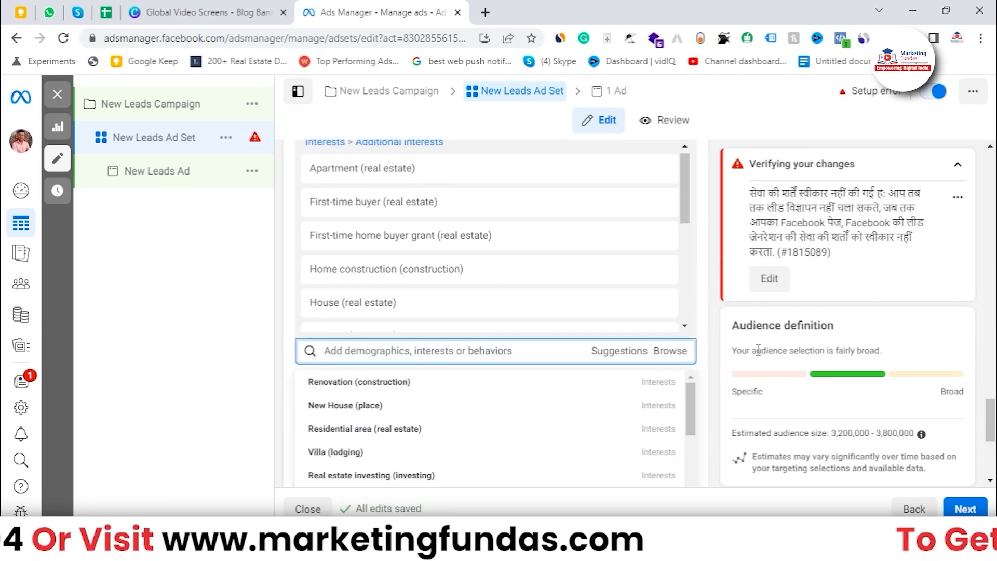
pyautogui.scroll(-1, 463, 374)
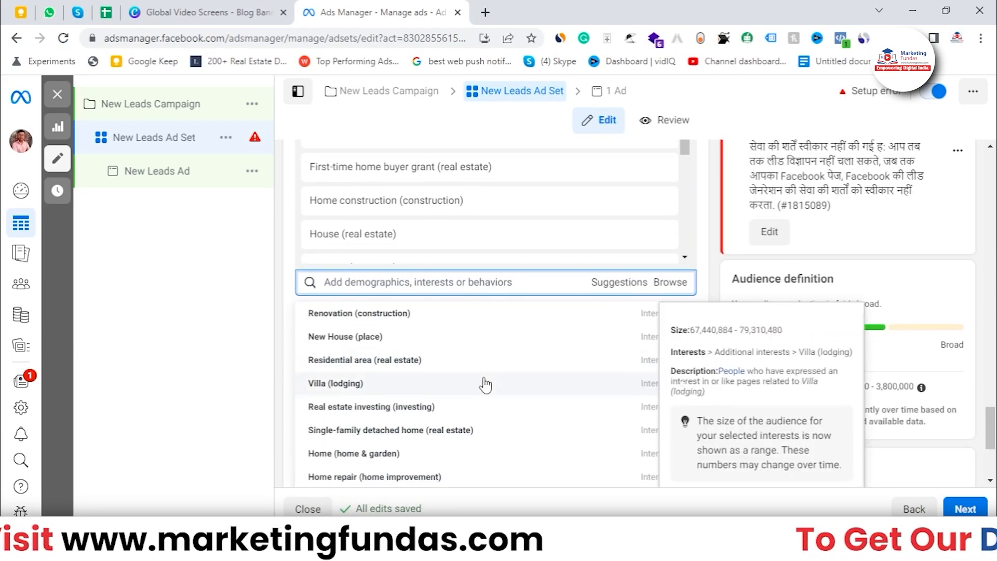
pyautogui.click(462, 345)
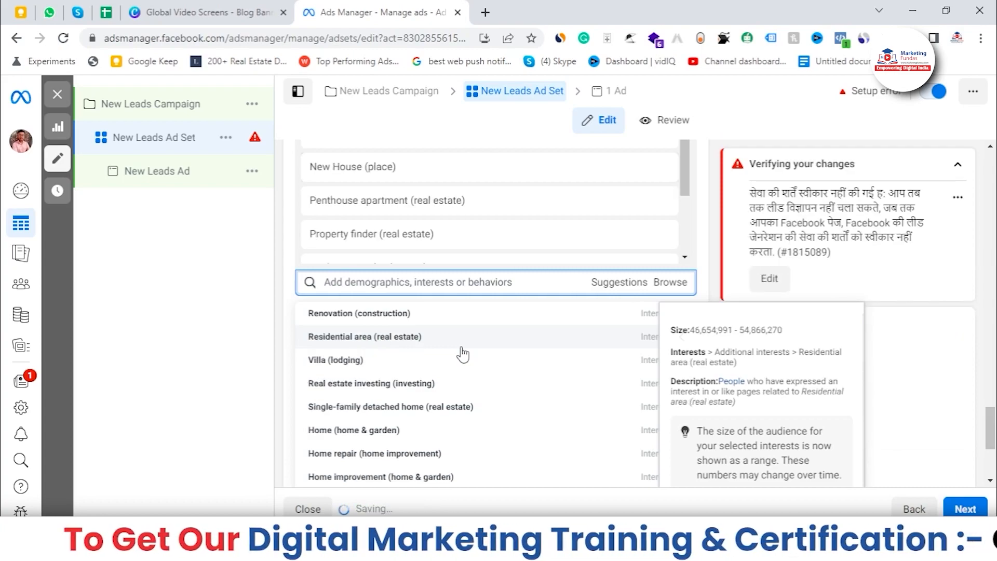
pyautogui.scroll(-1, 462, 408)
pyautogui.scroll(-1, 462, 408)
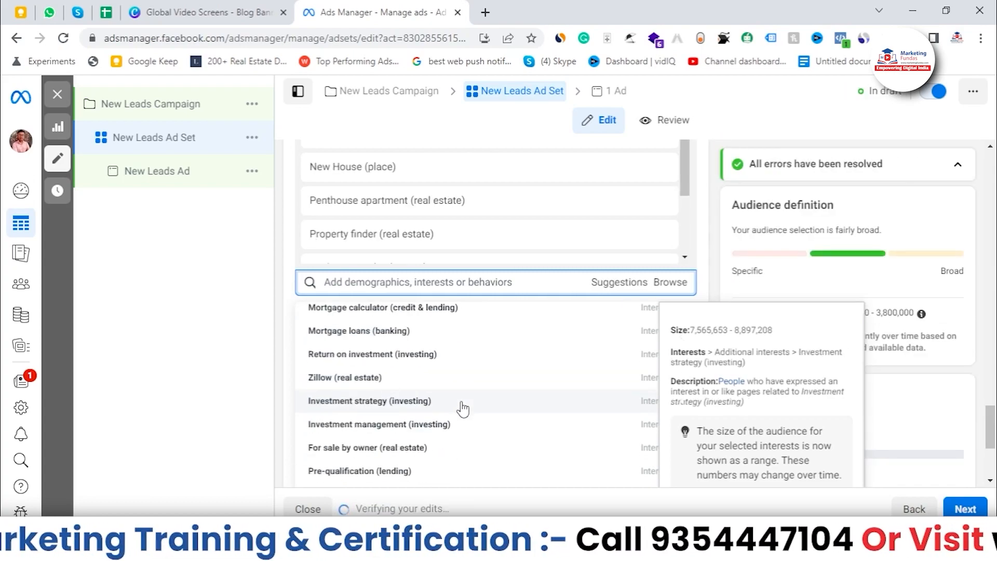
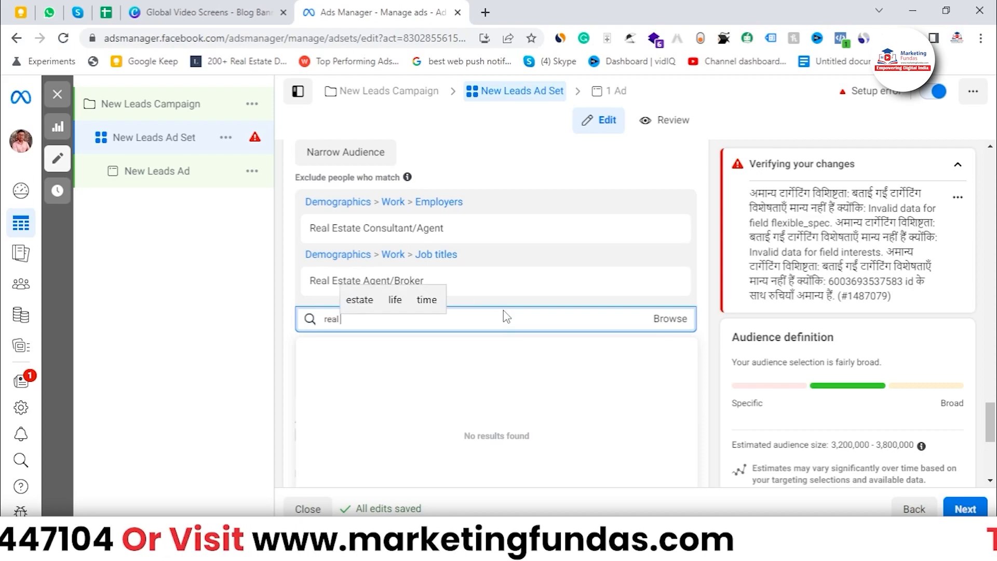
# Search for real estate agent and exclude people with the Real Estate Agent/Property Manager job title.
pyautogui.write('agent')
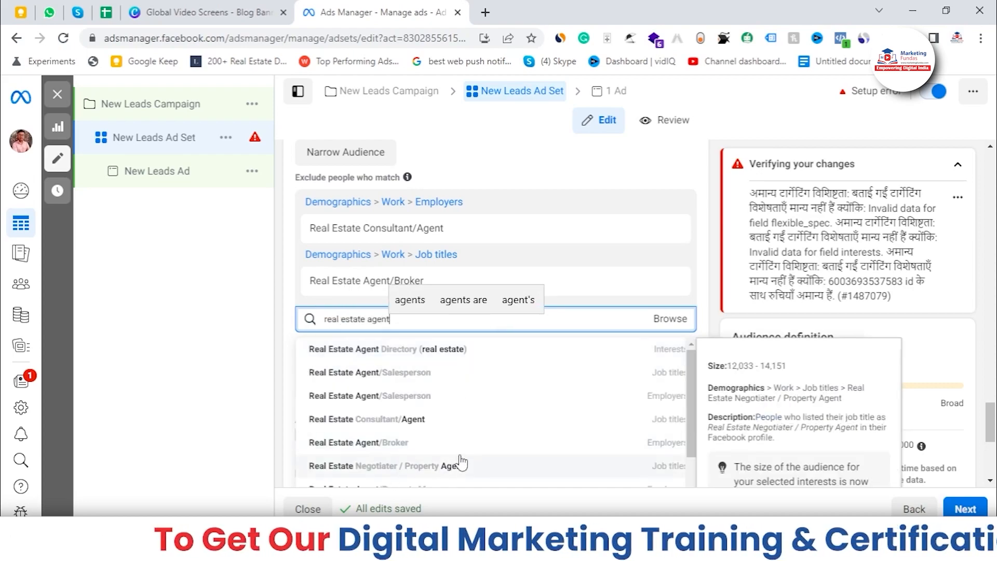
pyautogui.scroll(-1, 527, 426)
pyautogui.scroll(-1, 527, 428)
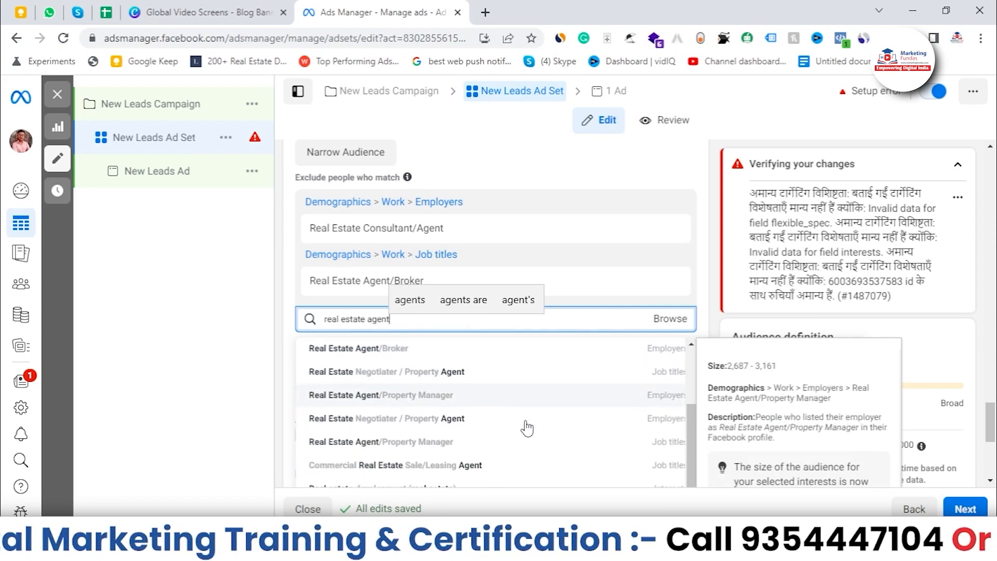
pyautogui.click(470, 442)
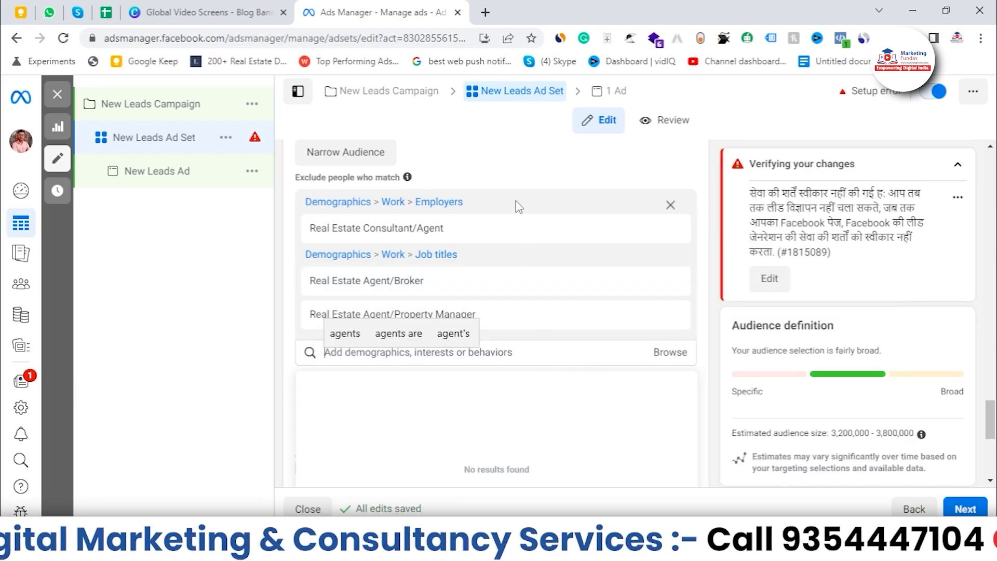
pyautogui.moveTo(475, 282)
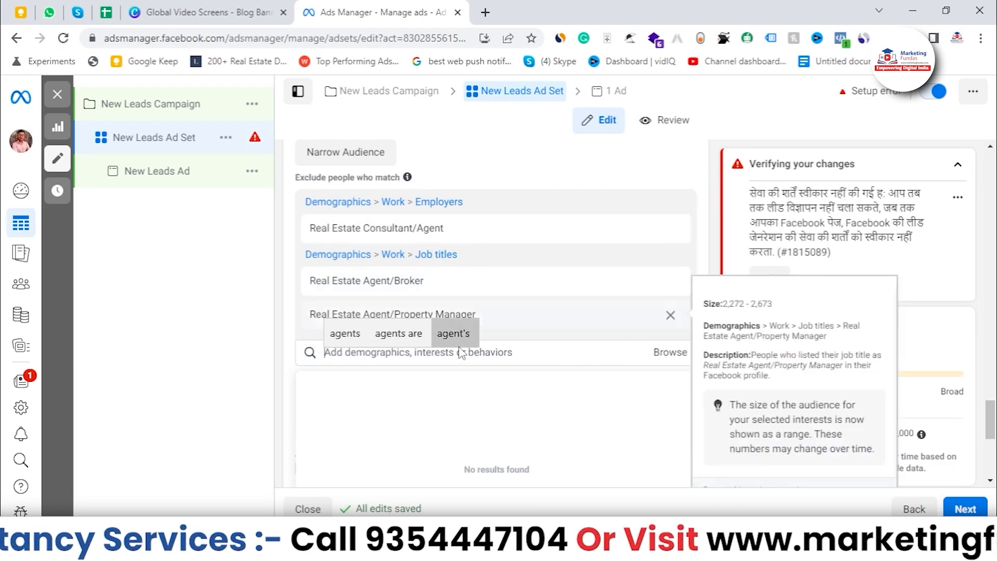
pyautogui.click(711, 221)
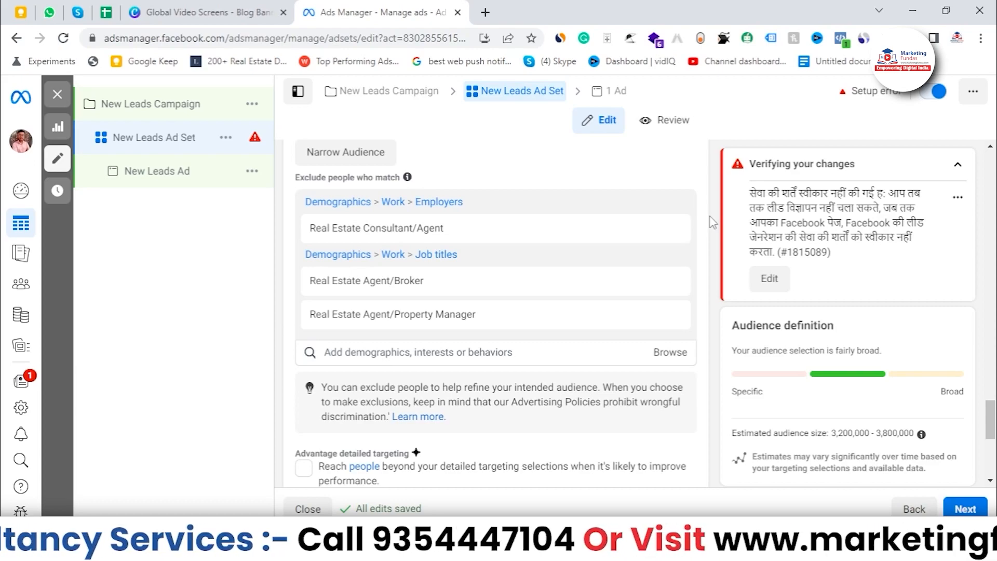
# Enable Advantage detailed targeting to reach people beyond the detailed targeting selections.
pyautogui.scroll(3, 701, 229)
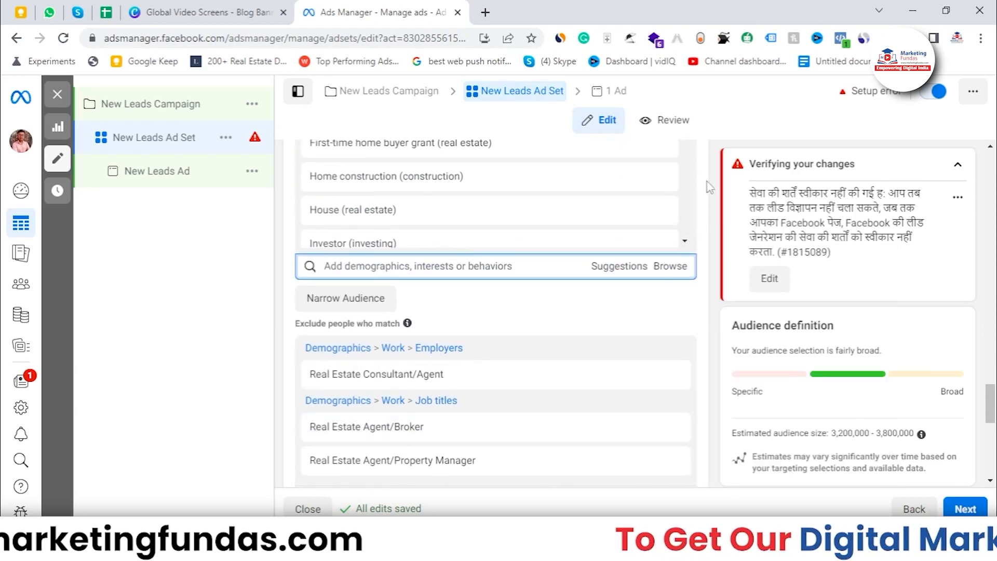
pyautogui.scroll(-1, 704, 293)
pyautogui.scroll(3, 703, 292)
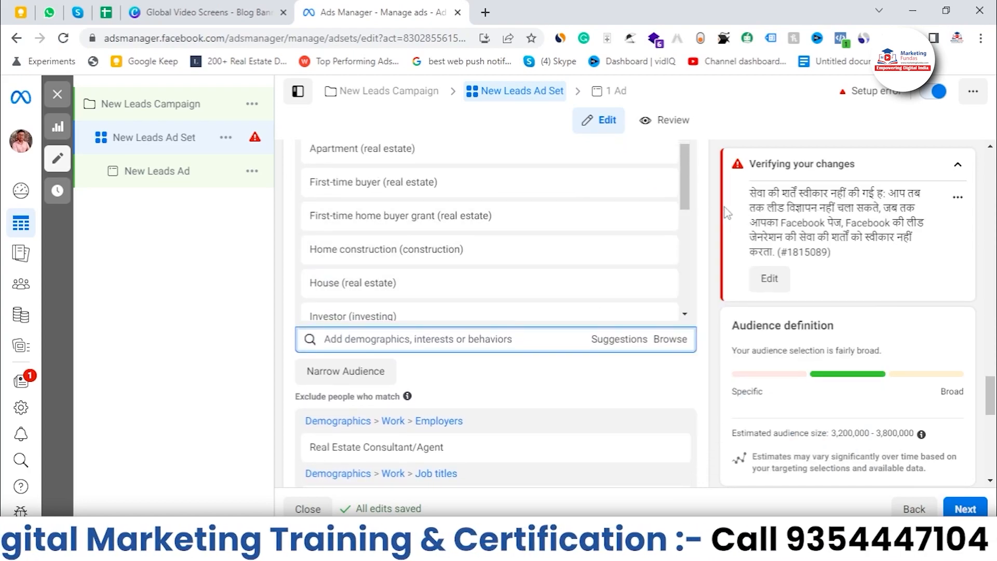
pyautogui.scroll(-5, 725, 402)
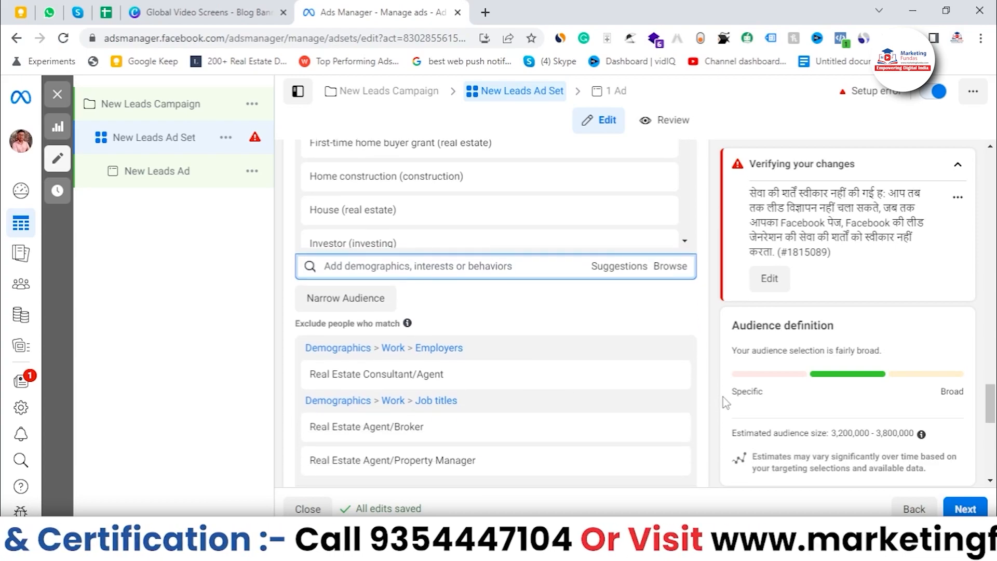
pyautogui.scroll(-3, 523, 309)
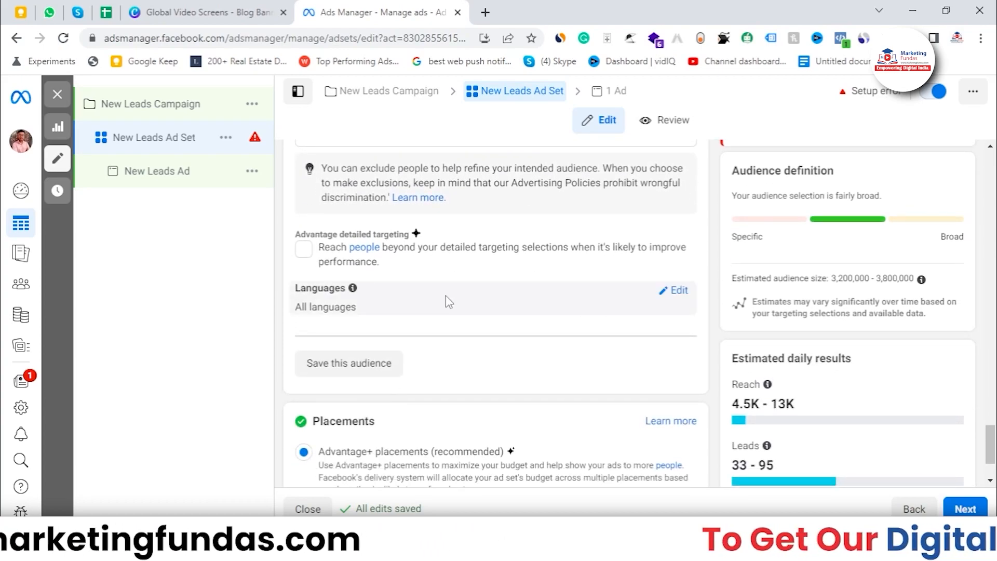
pyautogui.click(304, 249)
pyautogui.moveTo(299, 237); pyautogui.dragTo(409, 234)
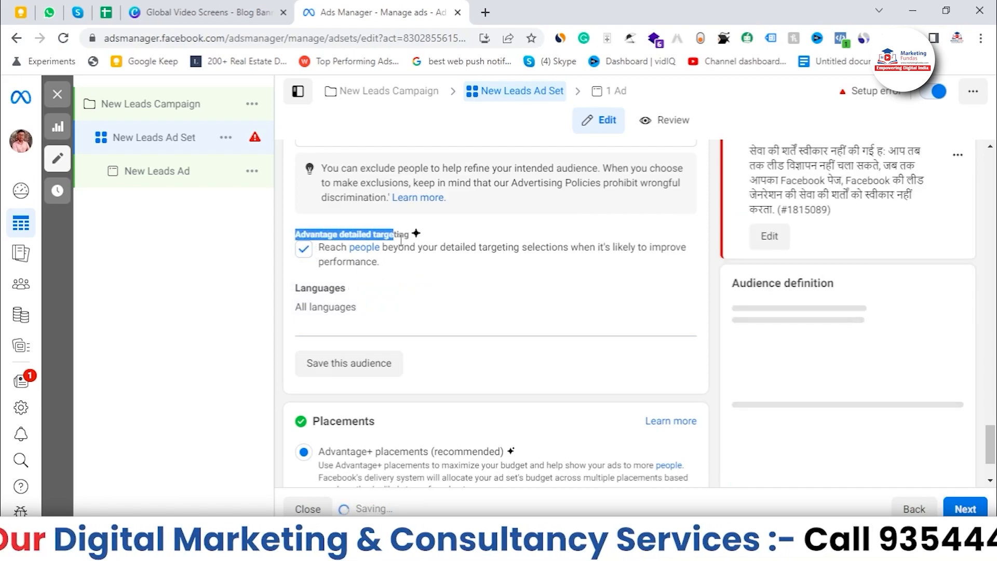
pyautogui.click(422, 287)
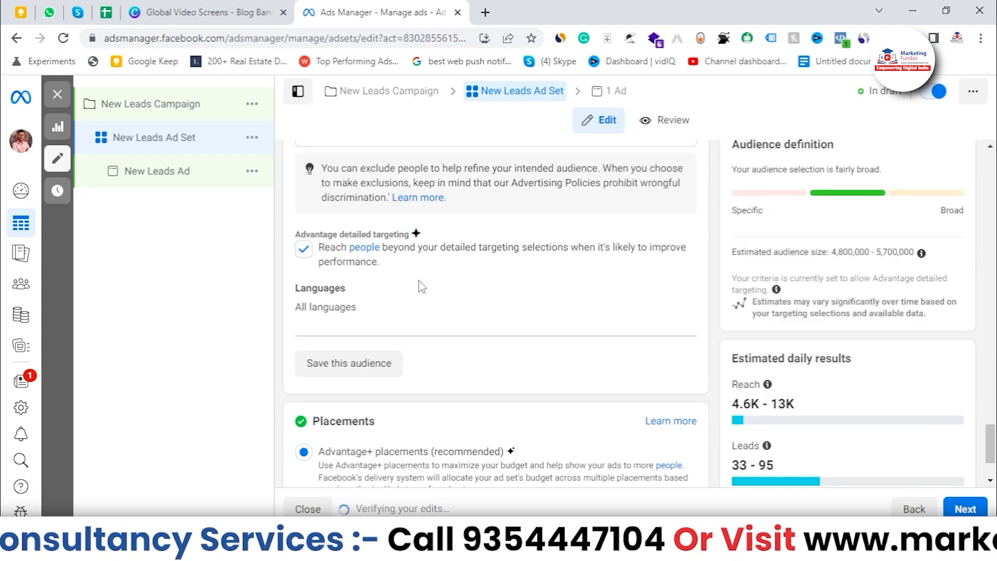
# Open the Languages setting for editing.
pyautogui.scroll(-1, 451, 267)
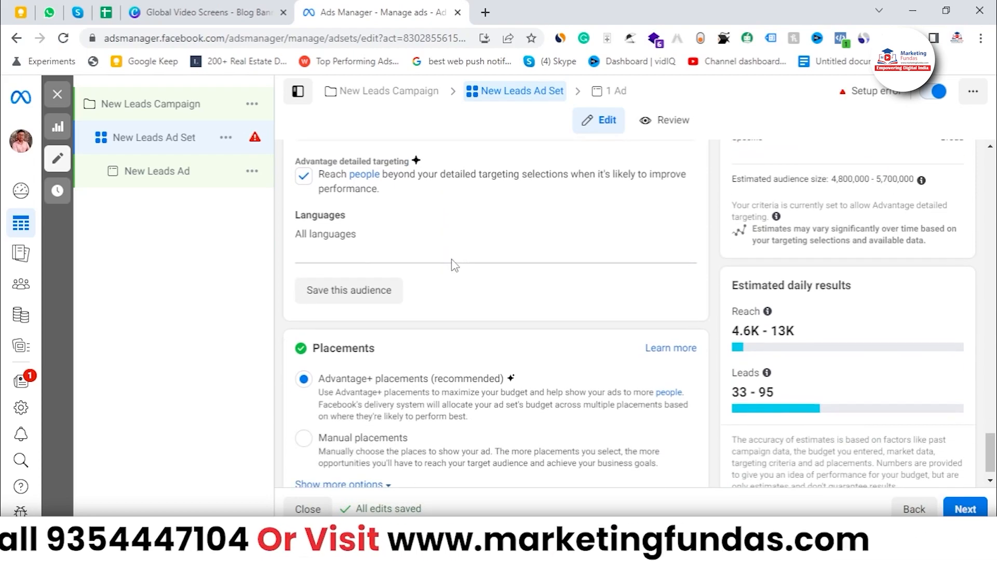
pyautogui.scroll(1, 468, 270)
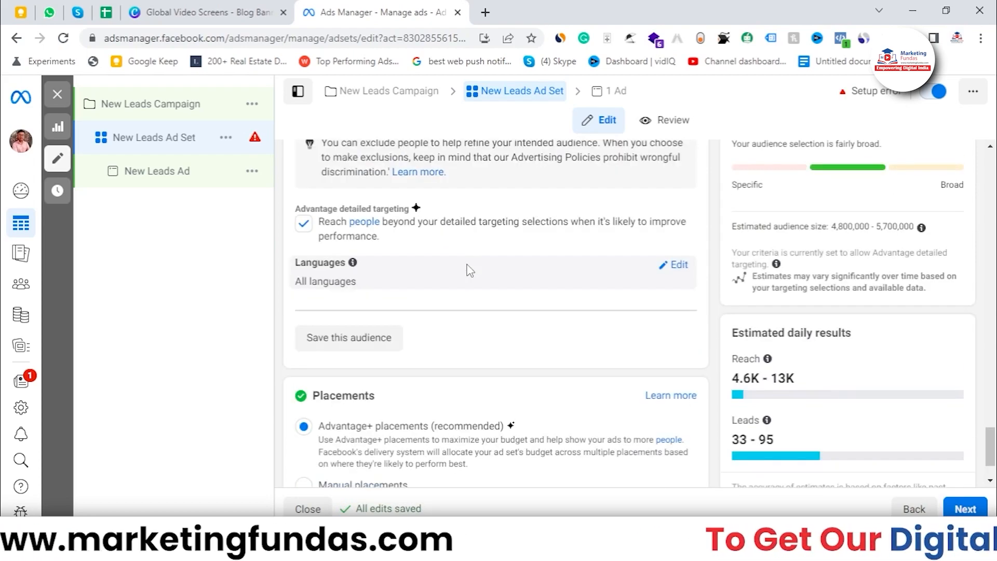
pyautogui.scroll(-2, 467, 270)
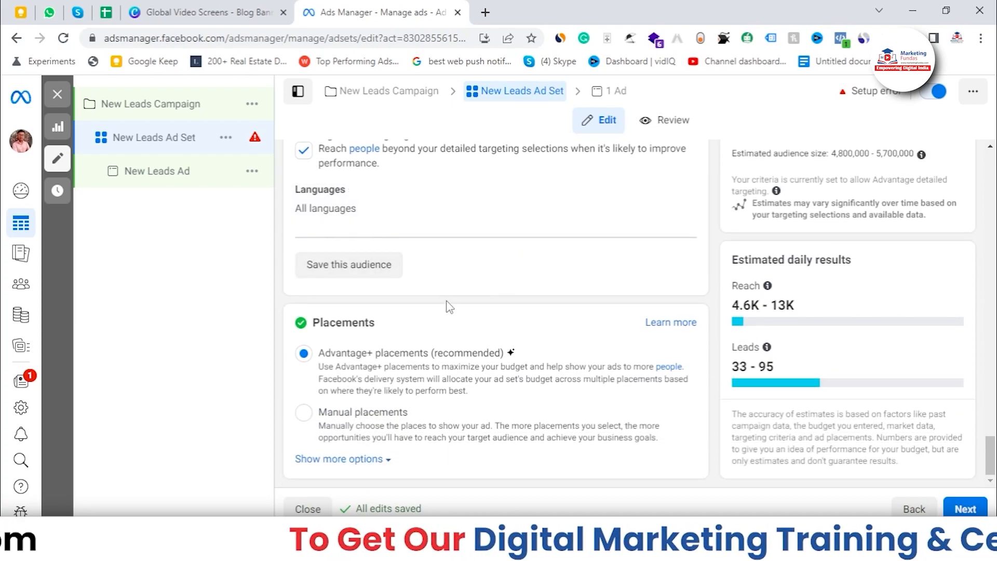
pyautogui.scroll(1, 439, 299)
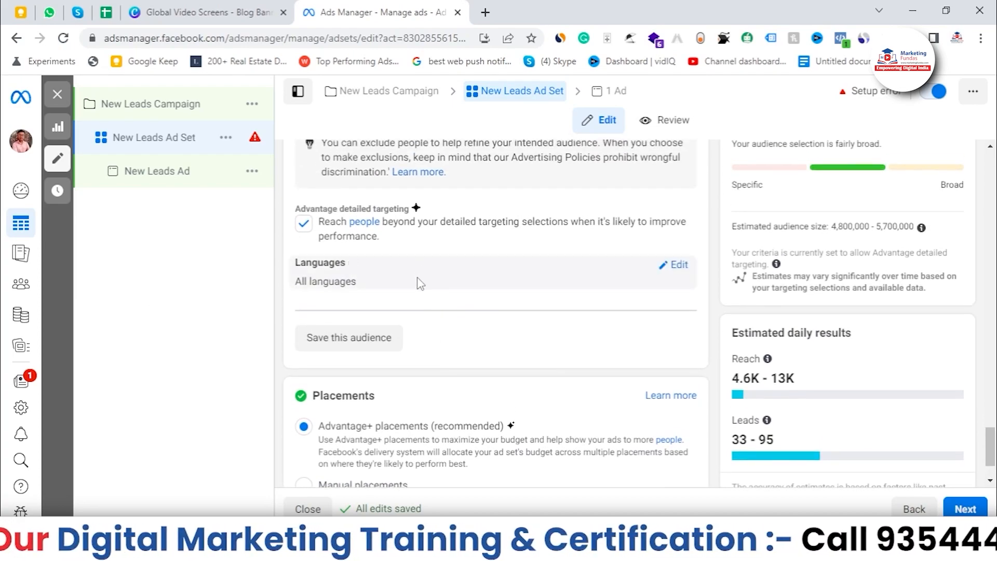
pyautogui.click(675, 266)
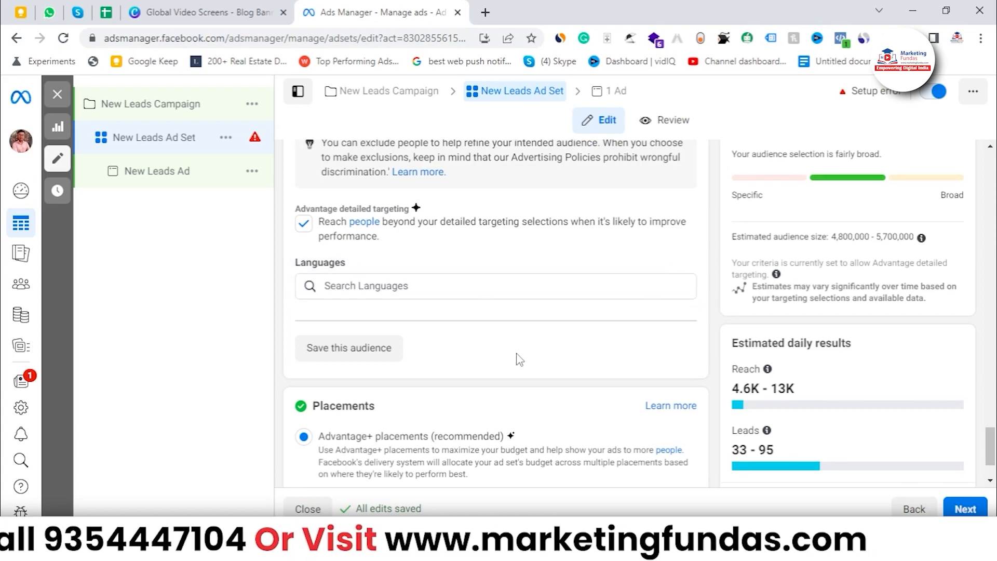
pyautogui.scroll(-1, 516, 356)
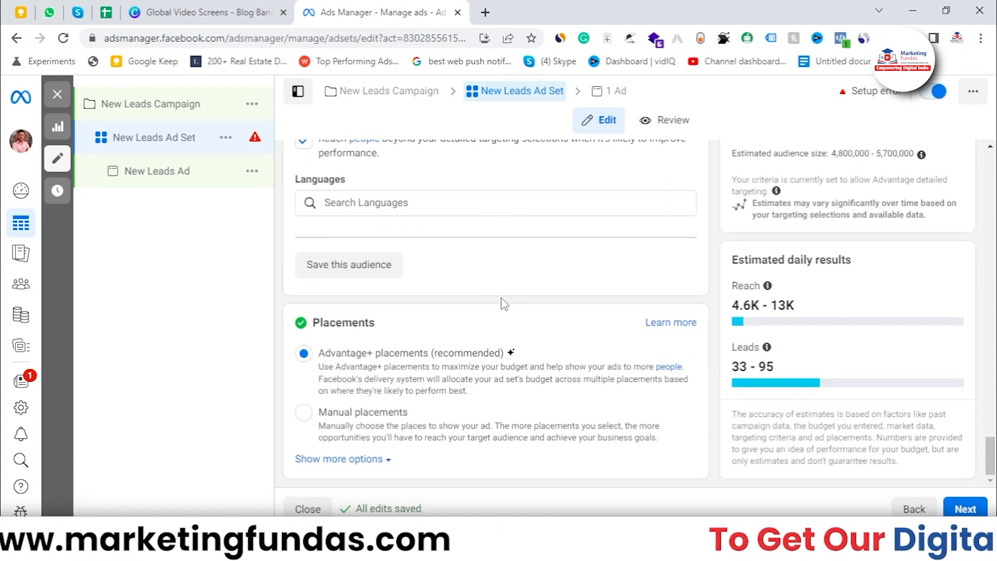
pyautogui.scroll(1, 493, 289)
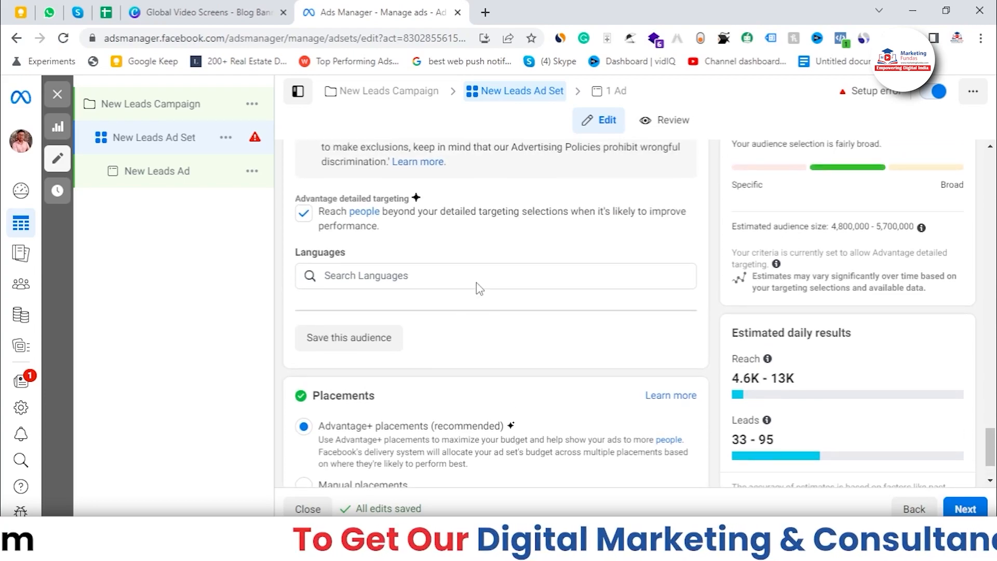
pyautogui.scroll(-1, 487, 283)
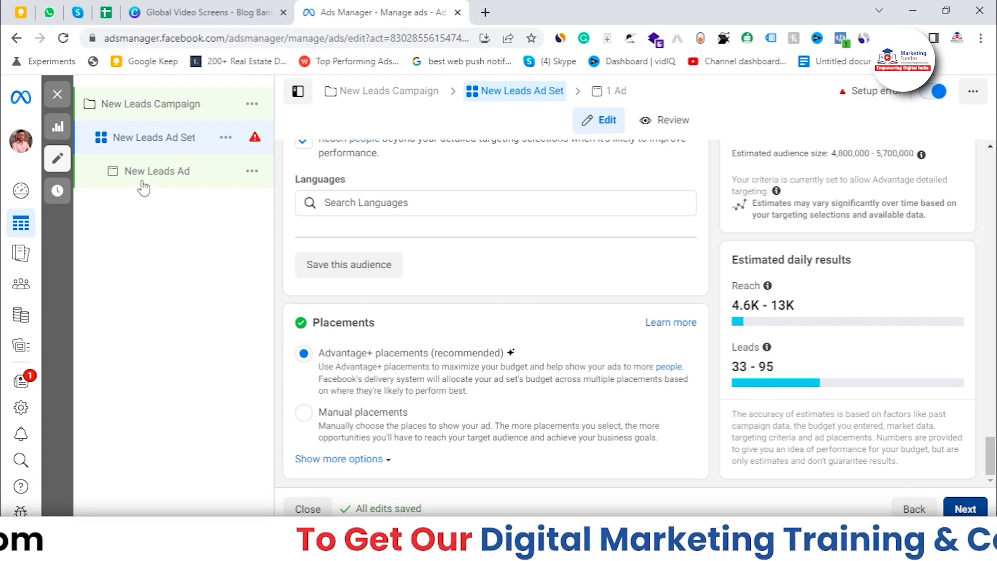
# Open the New Leads Ad and review its identity, ad setup and ad creative sections.
pyautogui.click(172, 182)
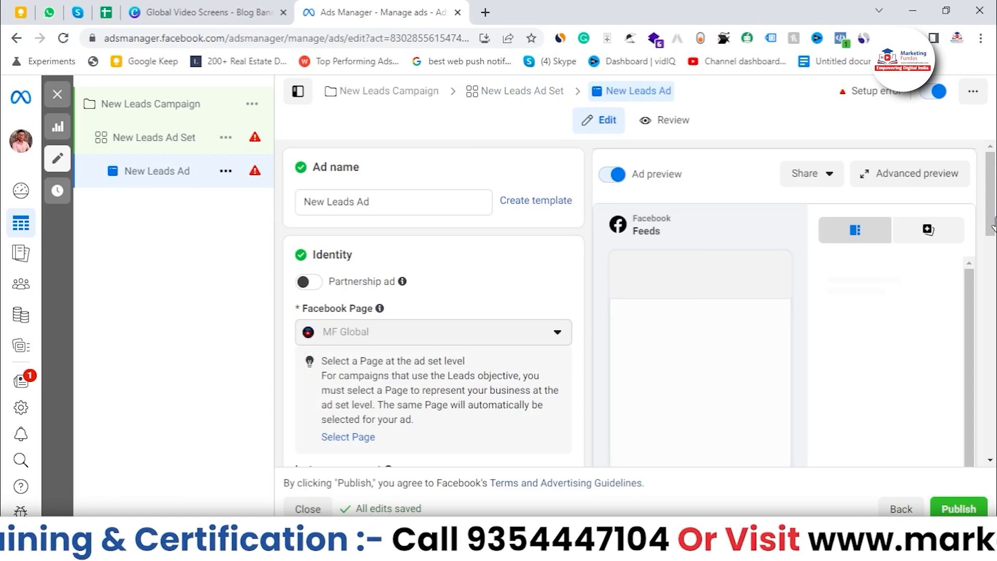
pyautogui.scroll(-1, 530, 271)
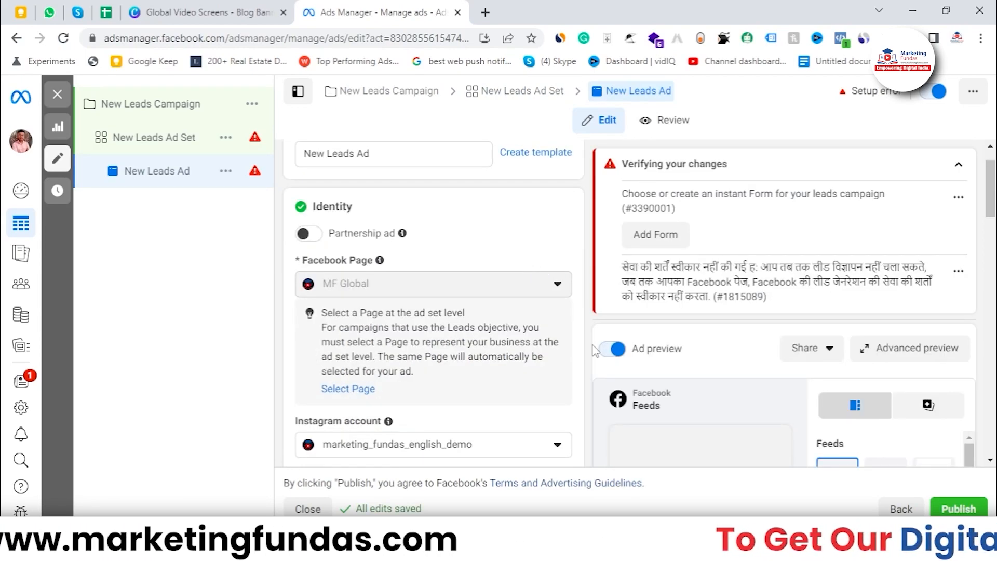
pyautogui.click(958, 165)
pyautogui.scroll(-1, 482, 340)
pyautogui.scroll(-5, 482, 340)
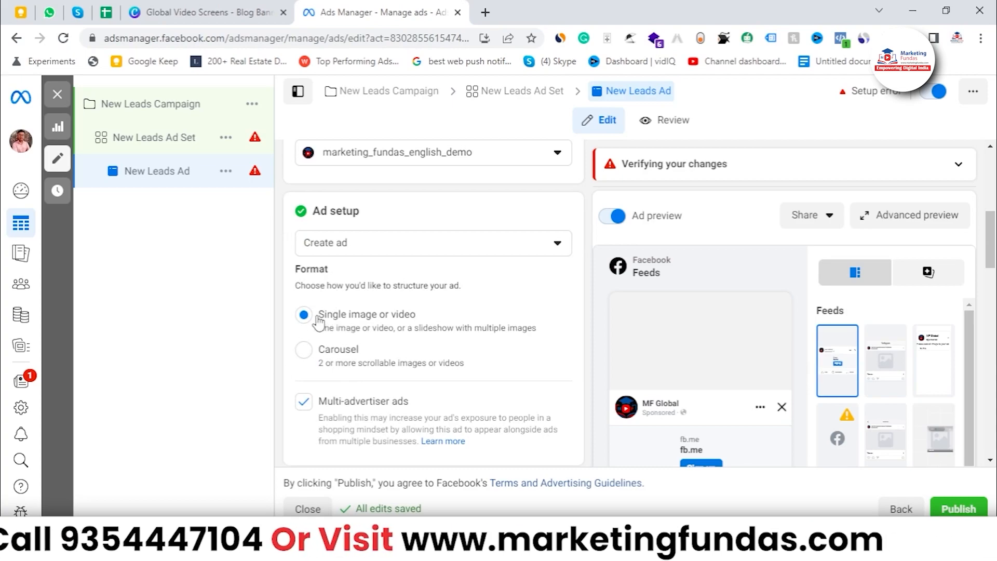
pyautogui.scroll(-1, 451, 342)
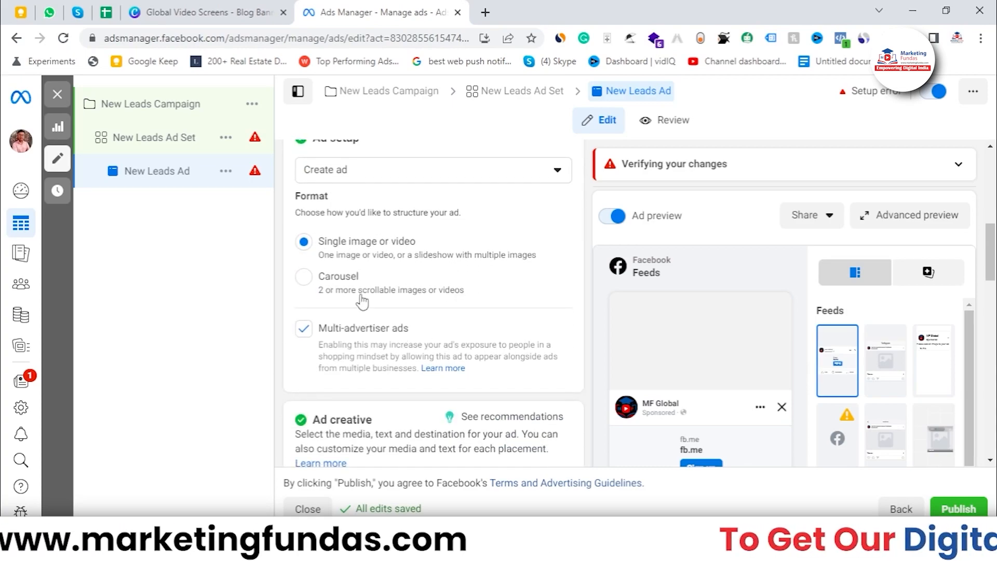
pyautogui.scroll(-2, 358, 306)
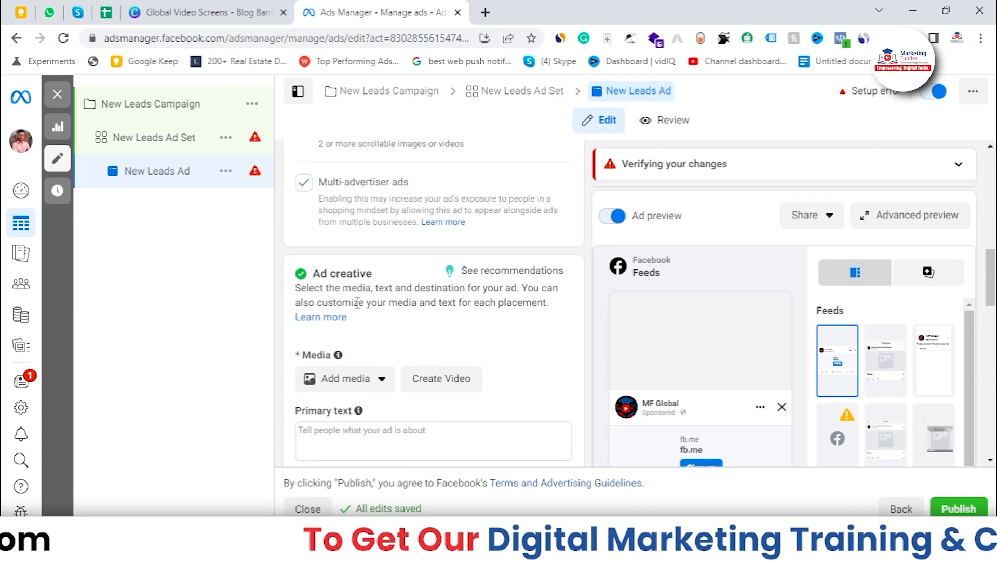
pyautogui.scroll(-1, 357, 303)
# Upload the White and Blue Torn Paper Coming Soon Instagram Post image from Downloads as the ad's media.
pyautogui.click(385, 309)
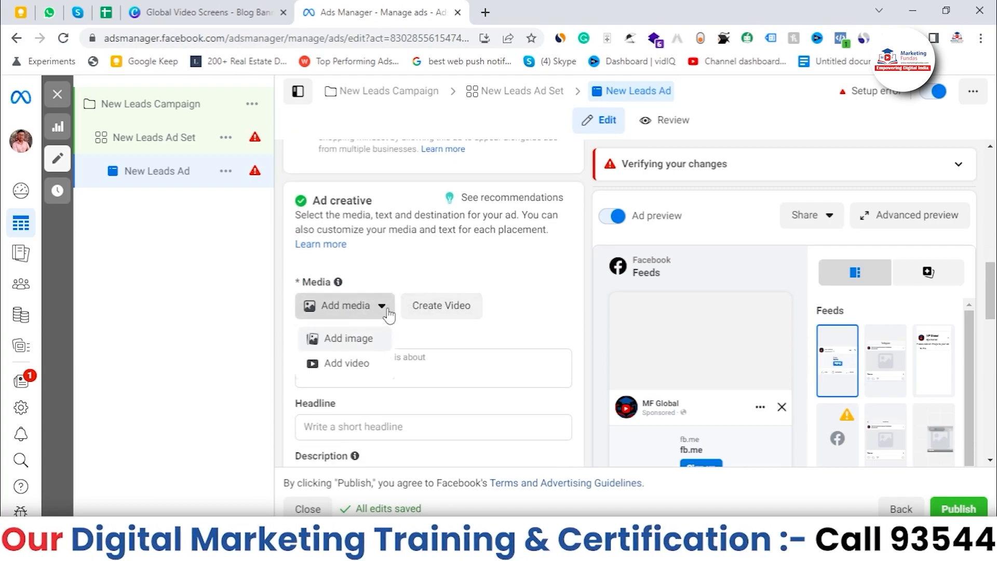
pyautogui.click(367, 348)
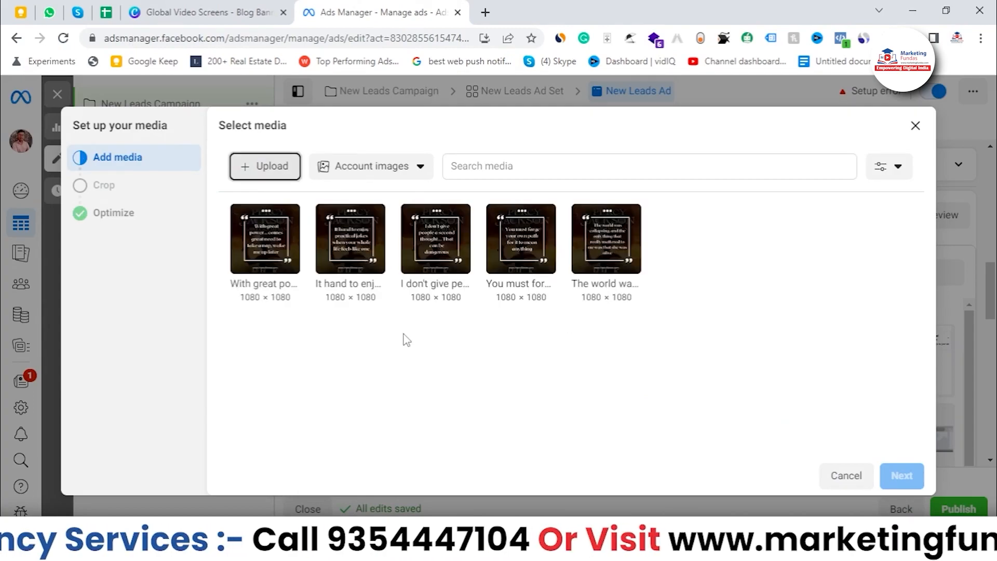
pyautogui.click(251, 167)
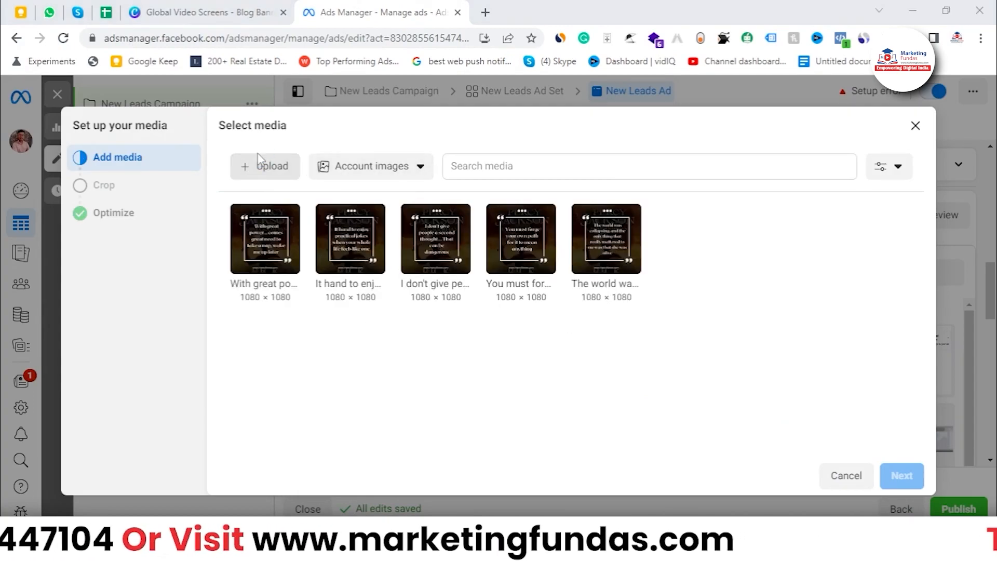
pyautogui.click(258, 210)
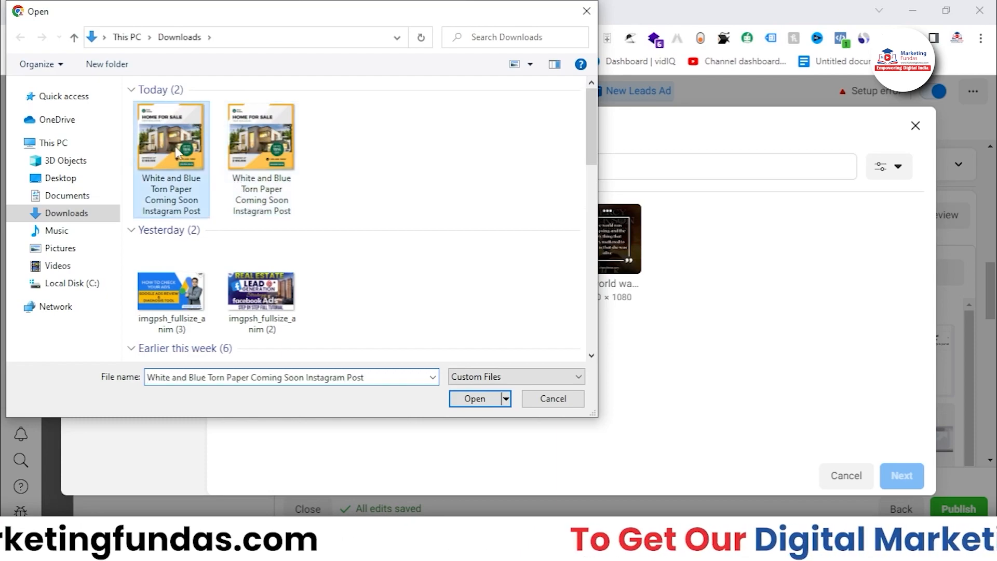
pyautogui.click(473, 398)
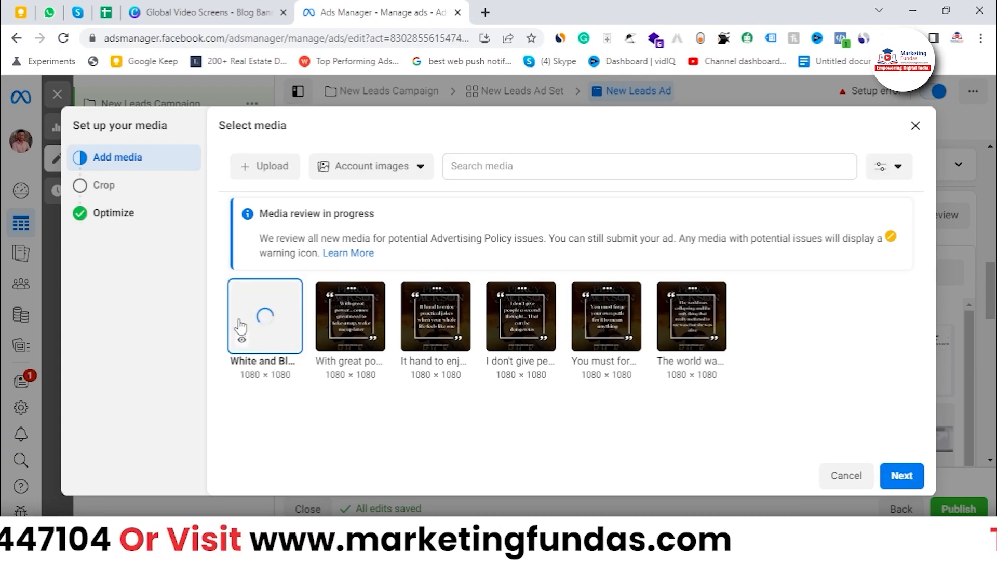
pyautogui.click(904, 474)
# Set the Stories and Reels and the Search results placements to the Original crop.
pyautogui.scroll(-3, 544, 346)
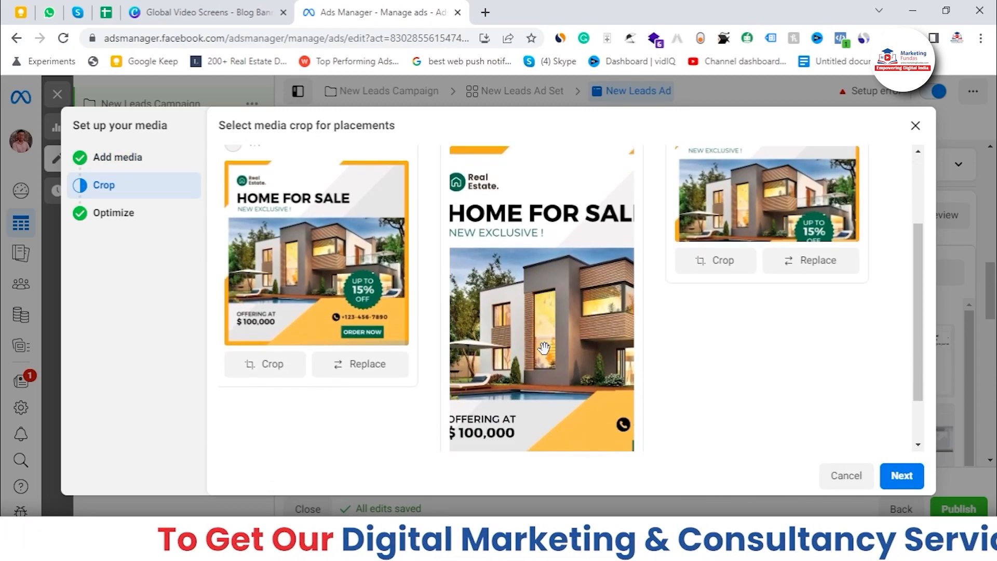
pyautogui.scroll(3, 291, 182)
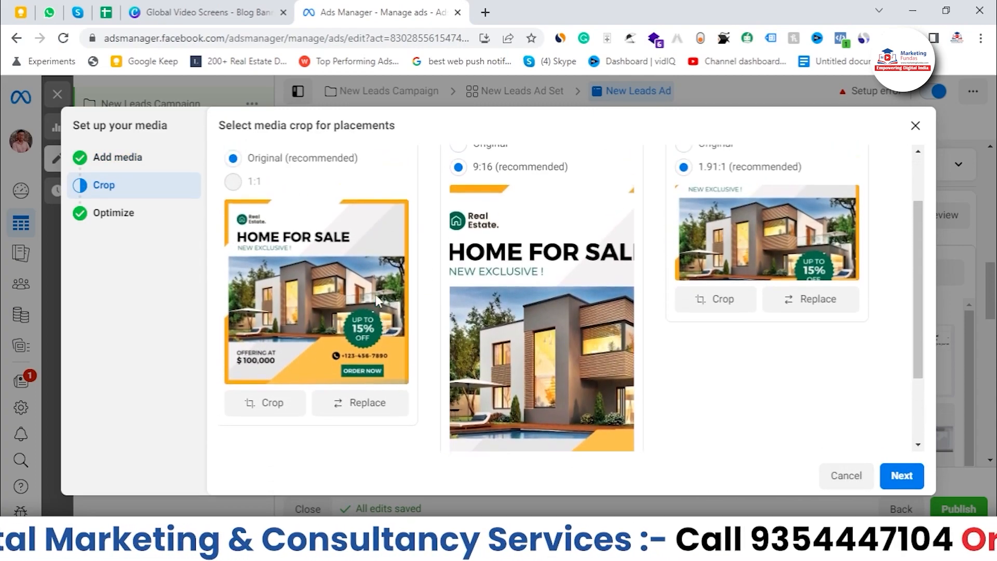
pyautogui.scroll(-3, 275, 260)
pyautogui.scroll(3, 262, 296)
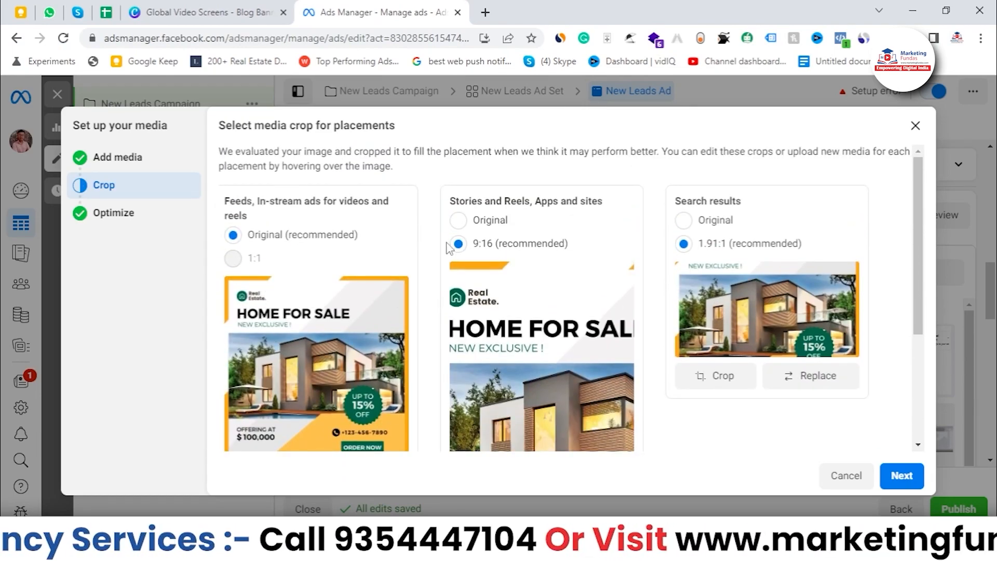
pyautogui.click(457, 220)
pyautogui.click(683, 220)
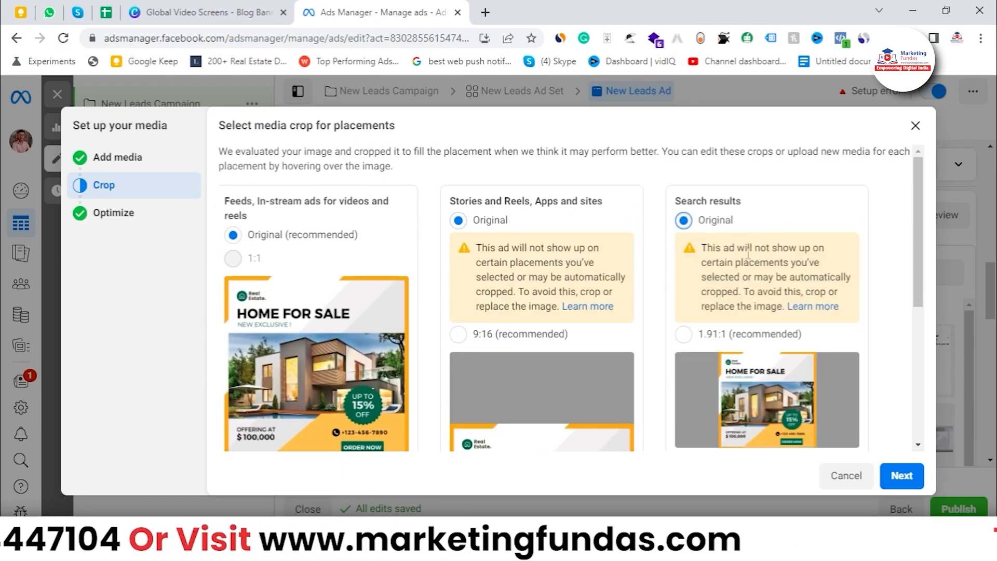
pyautogui.moveTo(924, 251); pyautogui.dragTo(893, 392)
pyautogui.scroll(5, 407, 270)
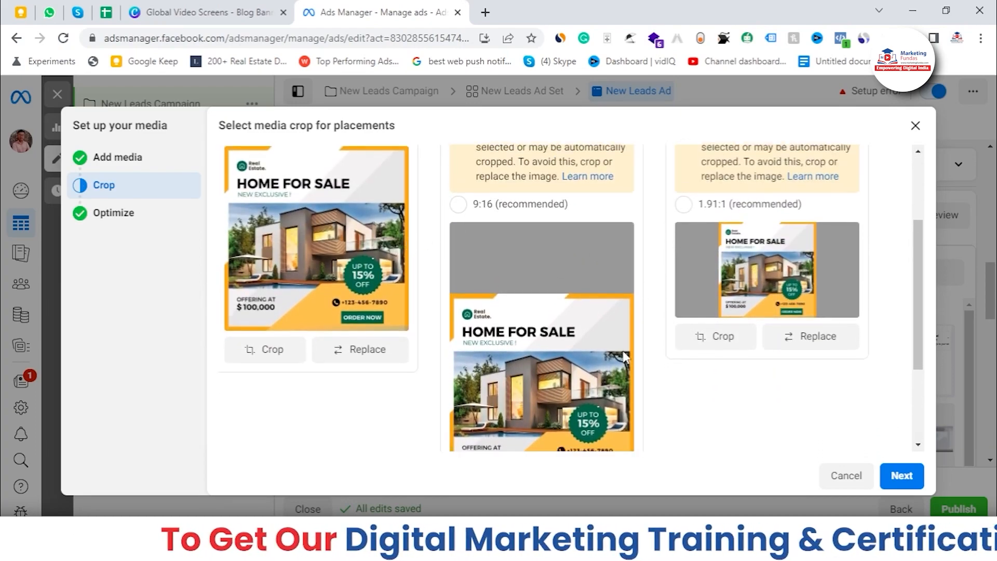
pyautogui.scroll(-4, 661, 272)
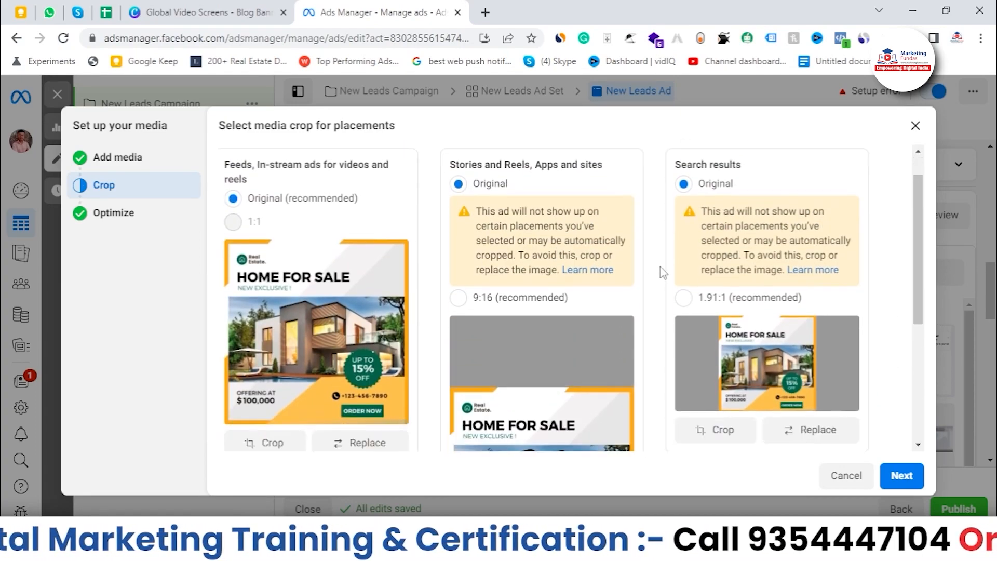
# Finish the media setup, moving past the placement crops and keeping all Advantage+ creative optimizations enabled.
pyautogui.scroll(1, 854, 260)
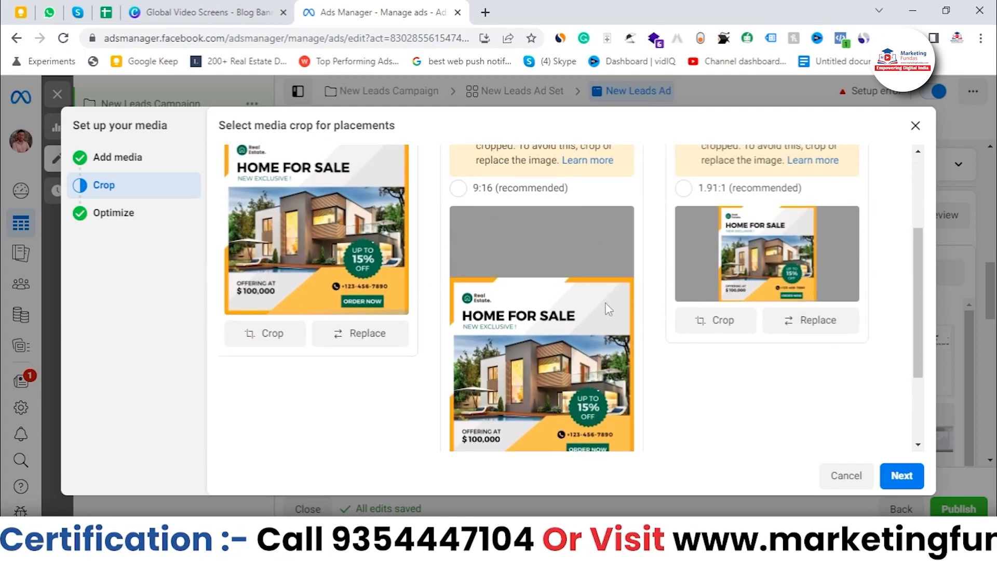
pyautogui.scroll(-3, 608, 310)
pyautogui.scroll(1, 385, 301)
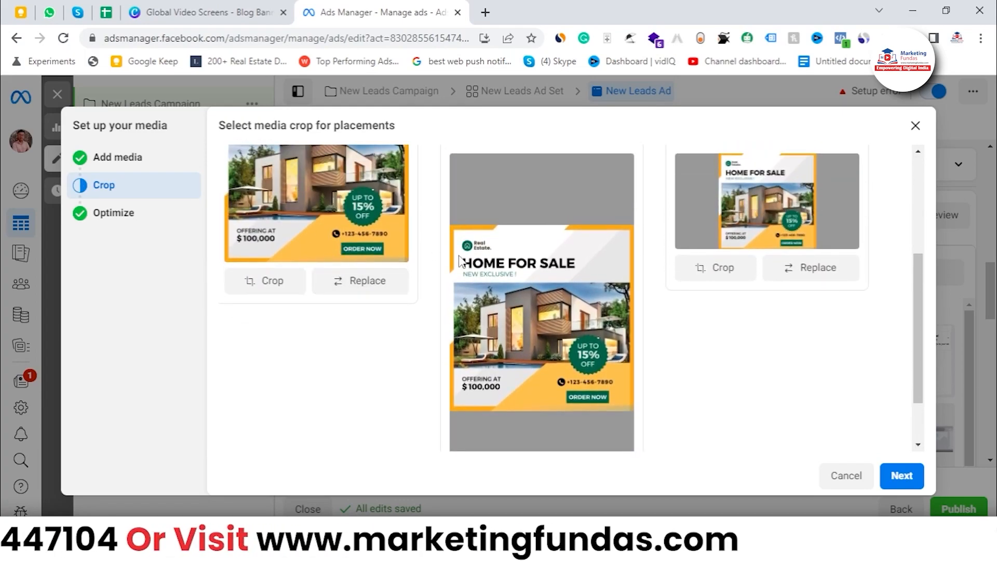
pyautogui.scroll(1, 312, 288)
pyautogui.scroll(-3, 578, 326)
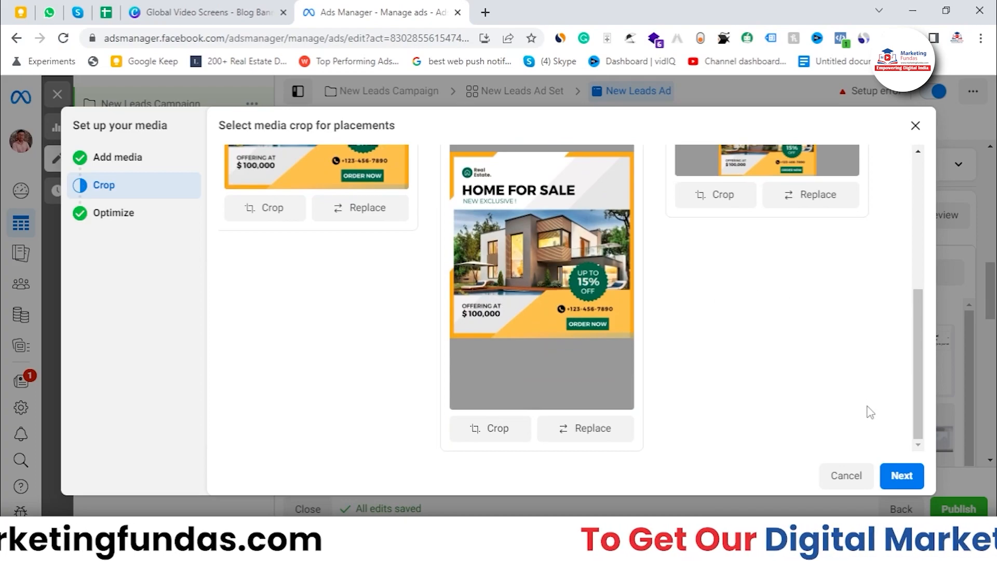
pyautogui.click(901, 474)
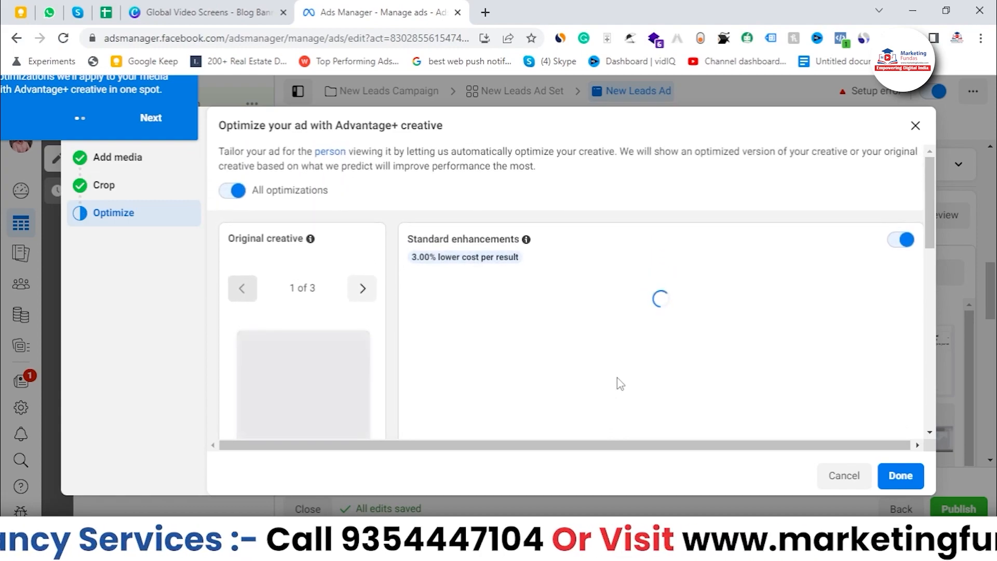
pyautogui.scroll(-4, 630, 290)
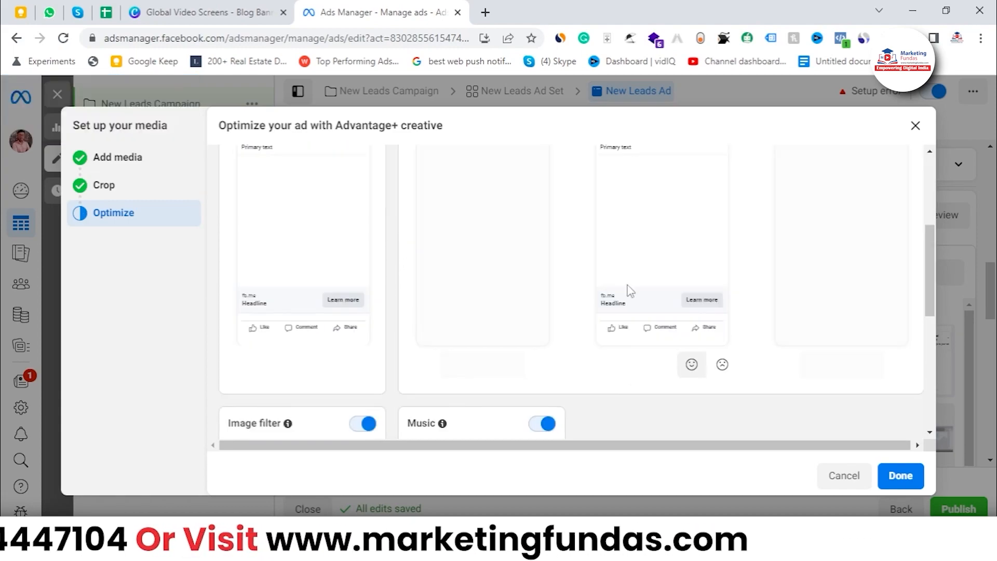
pyautogui.scroll(-3, 630, 290)
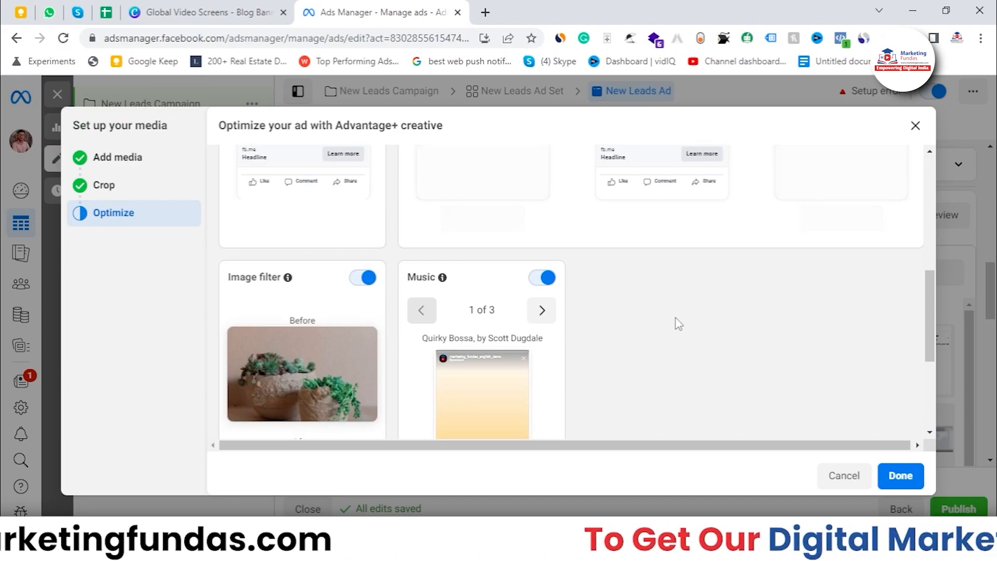
pyautogui.scroll(5, 925, 312)
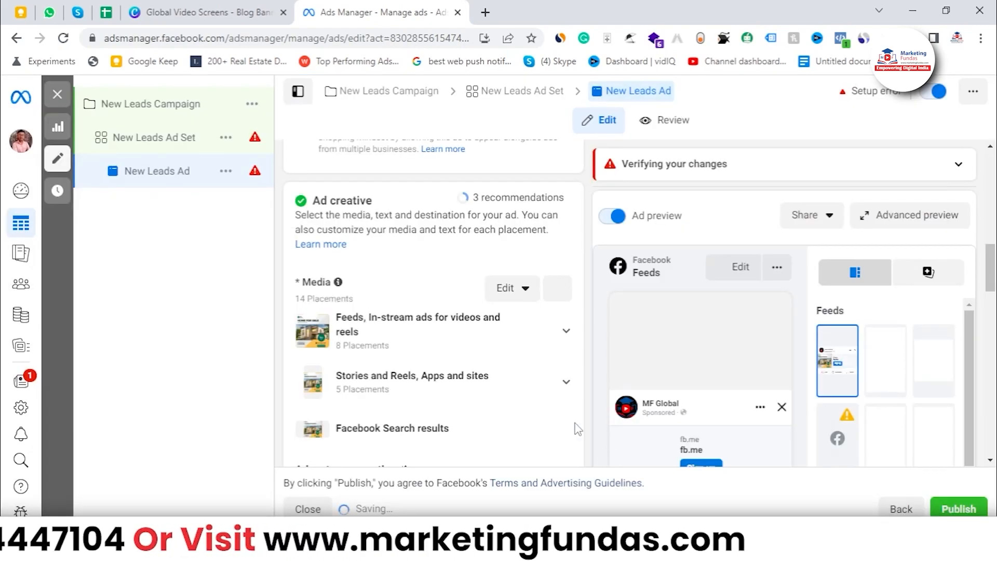
# Copy the JLT (Dubai) apartment description with its feature list from the Google Keep note and paste it as the ad's primary text.
pyautogui.scroll(-4, 424, 353)
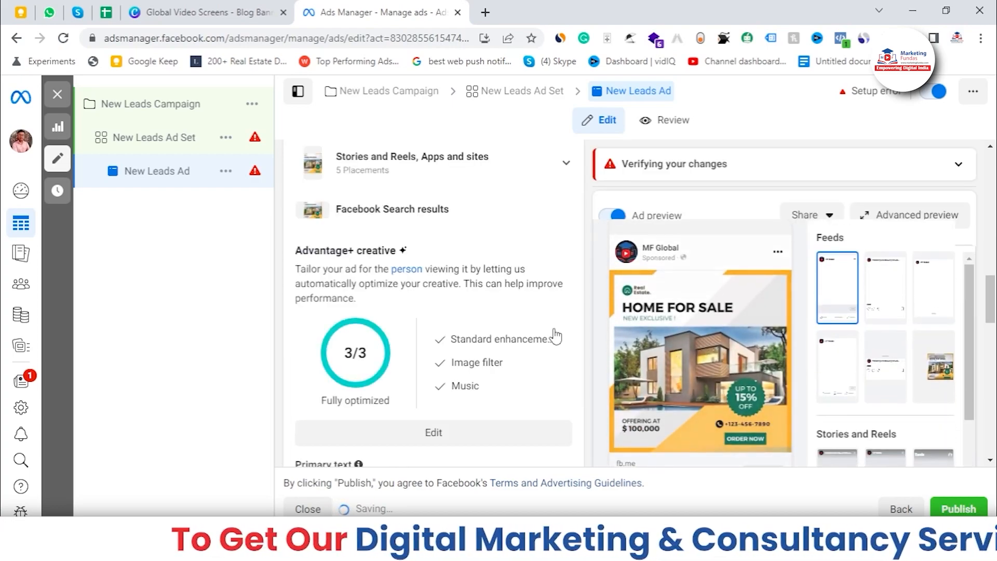
pyautogui.scroll(1, 322, 371)
pyautogui.scroll(-5, 516, 350)
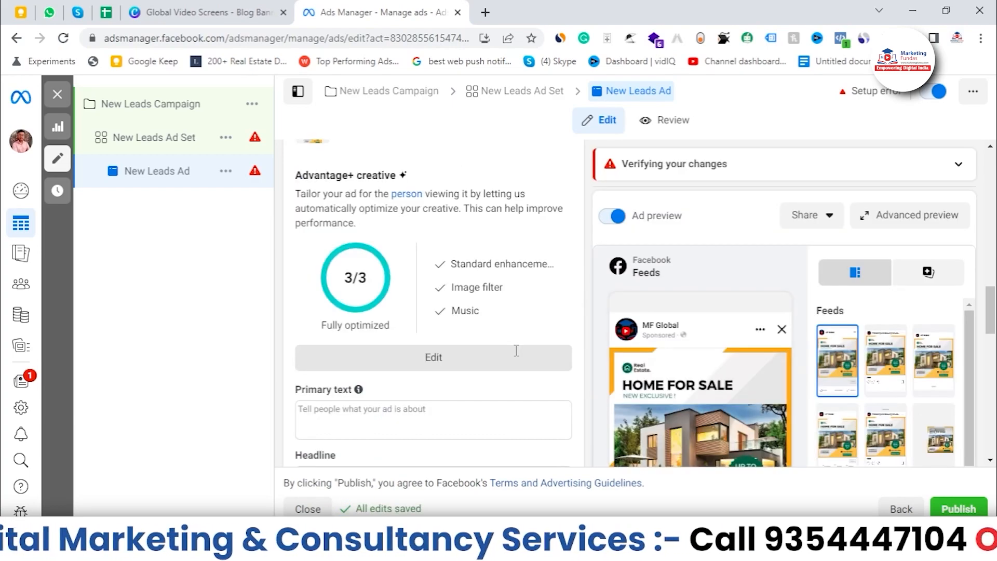
pyautogui.click(394, 279)
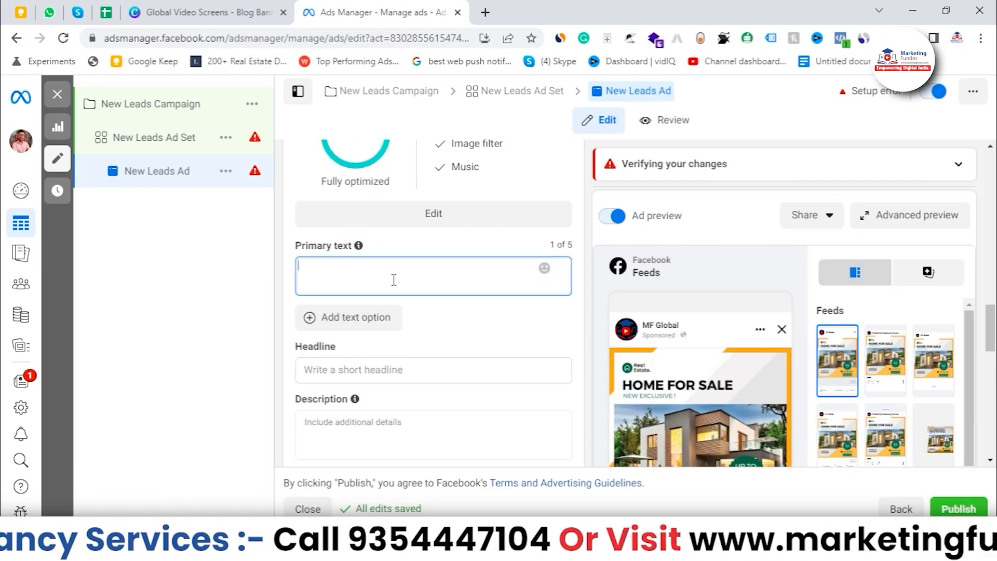
pyautogui.scroll(-1, 409, 252)
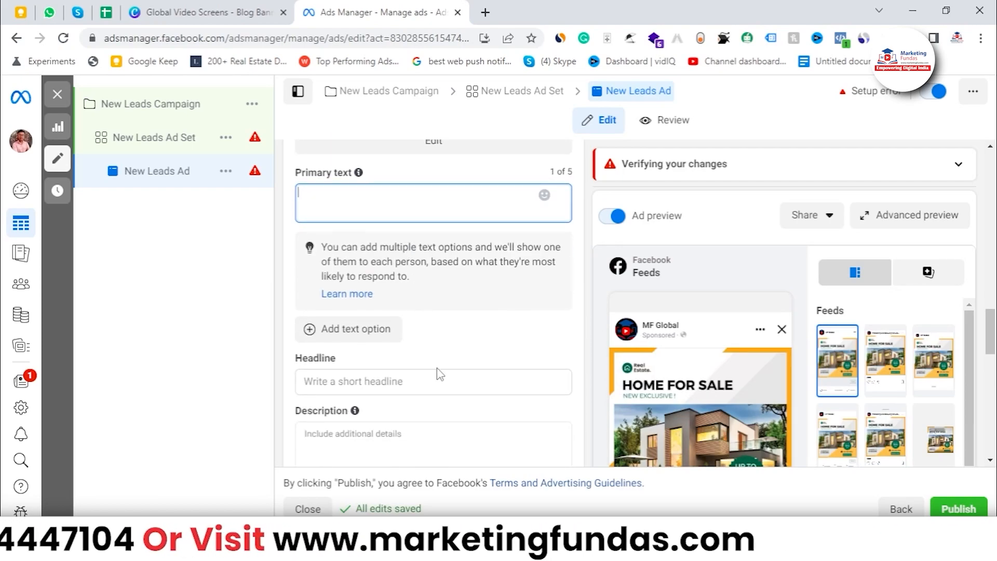
pyautogui.scroll(-1, 437, 368)
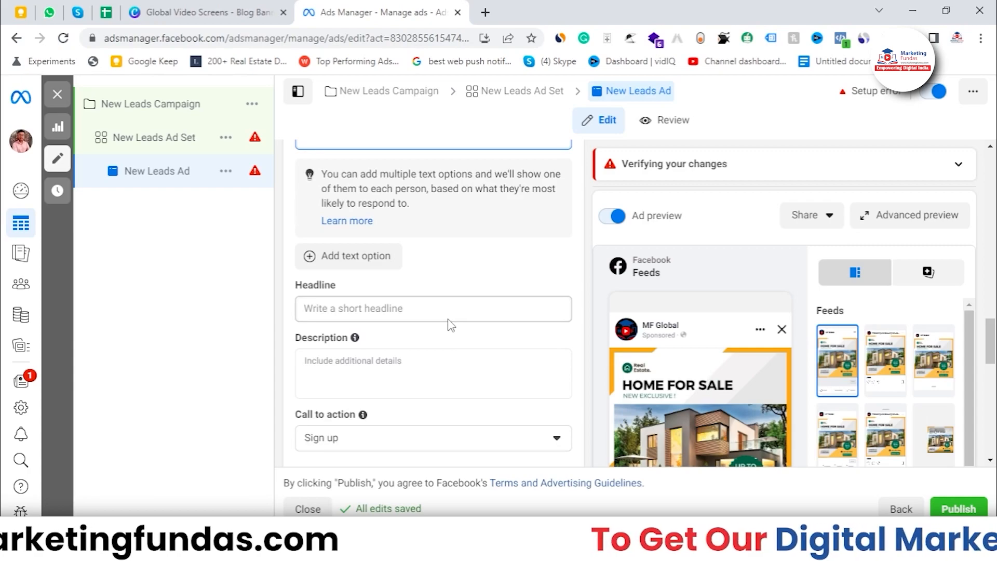
pyautogui.scroll(3, 451, 324)
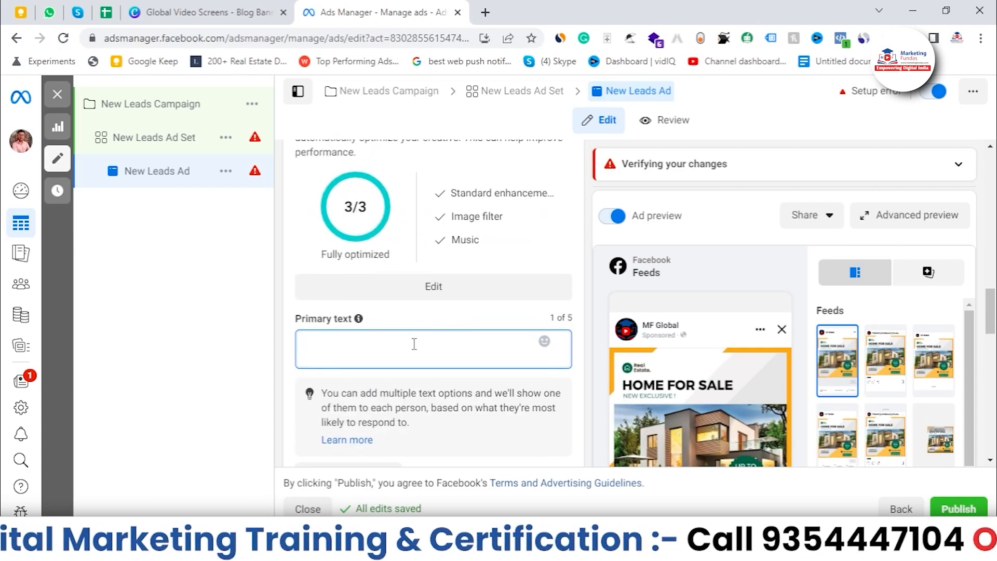
pyautogui.scroll(-2, 414, 343)
pyautogui.moveTo(359, 173)
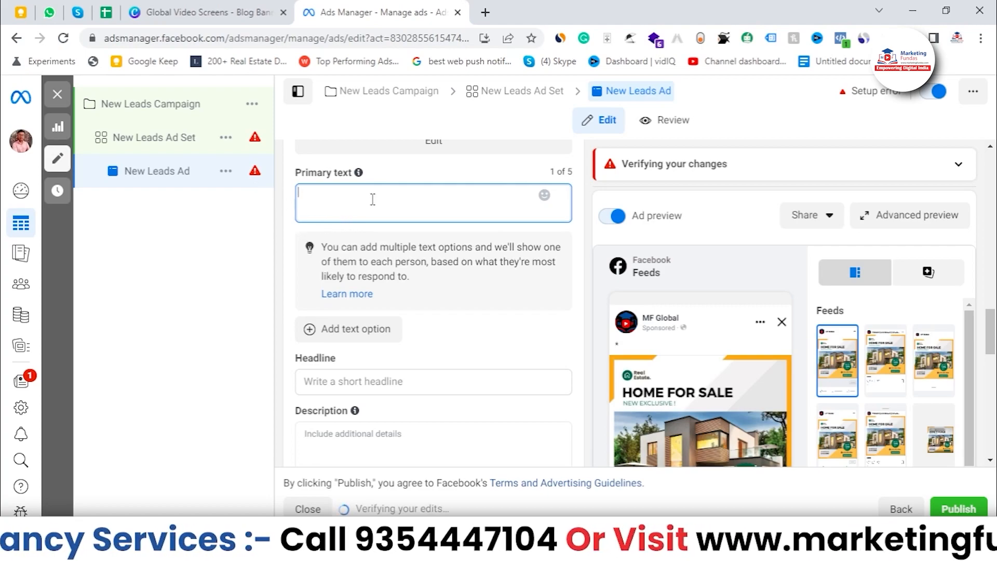
pyautogui.click(21, 12)
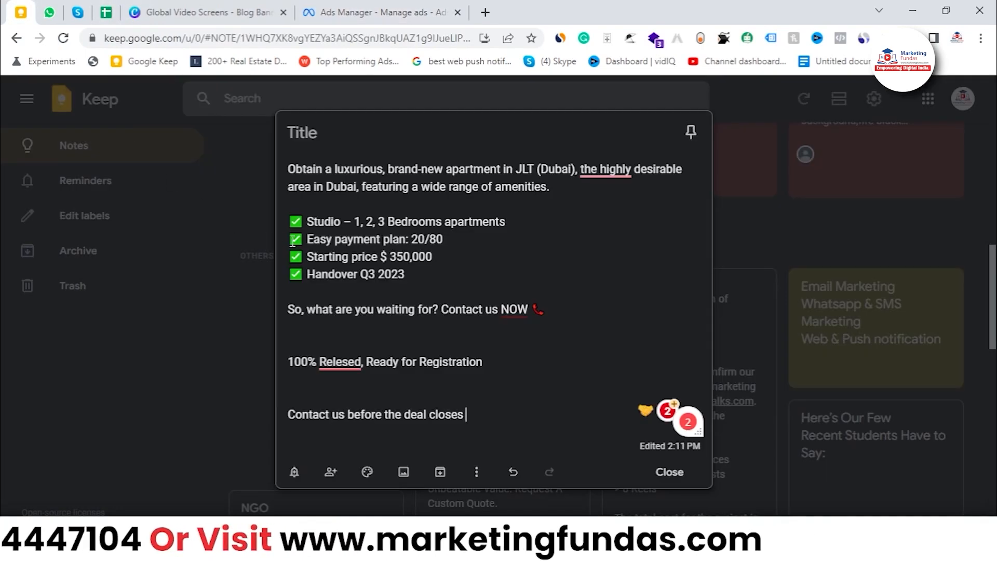
pyautogui.moveTo(549, 314); pyautogui.dragTo(241, 154)
pyautogui.hotkey('ctrl', 'c')
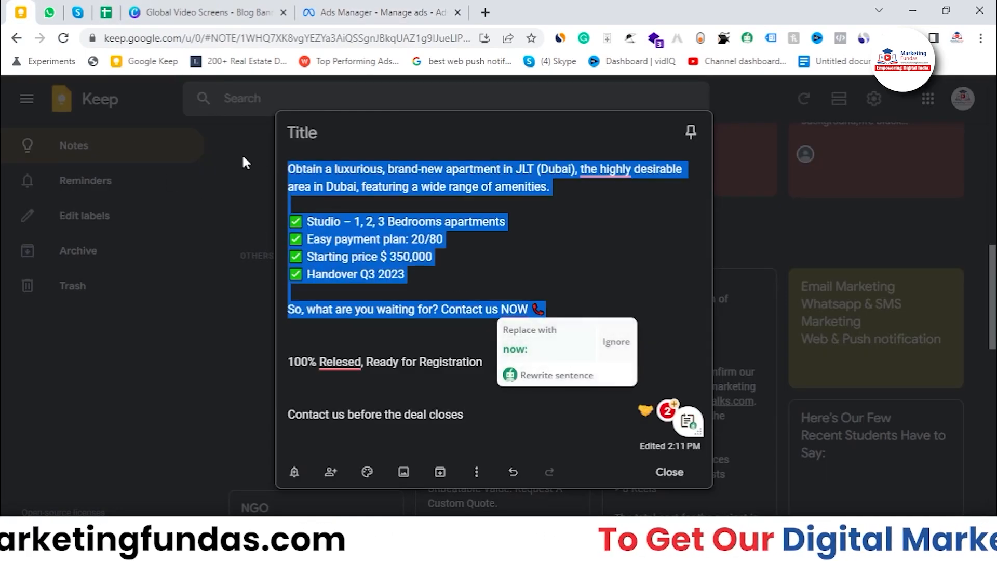
pyautogui.click(322, 7)
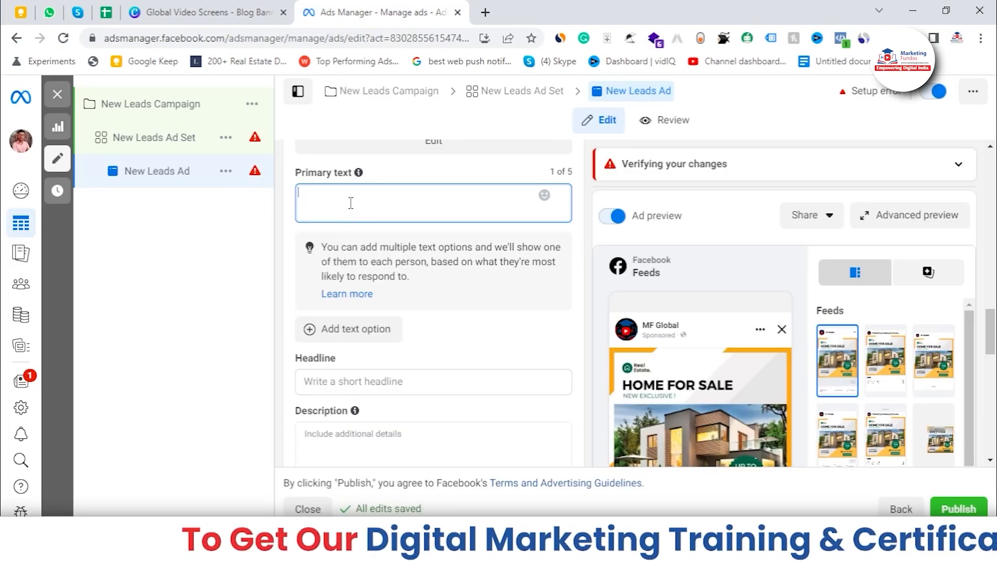
pyautogui.hotkey('ctrl', 'v')
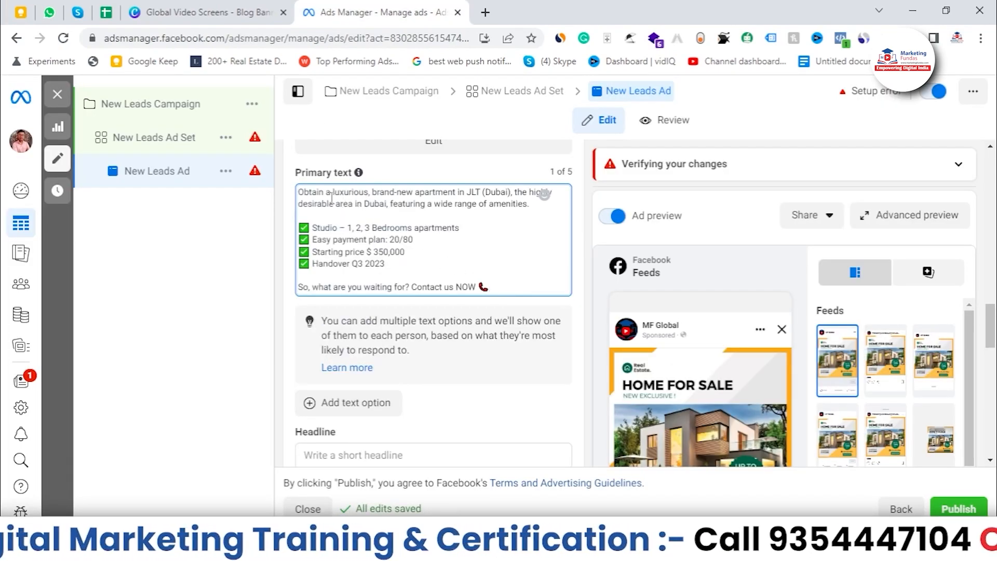
# Set the headline to "Contact us before the deal closes", copied from the Keep note.
pyautogui.moveTo(331, 197); pyautogui.dragTo(487, 286)
pyautogui.click(458, 250)
pyautogui.scroll(1, 457, 254)
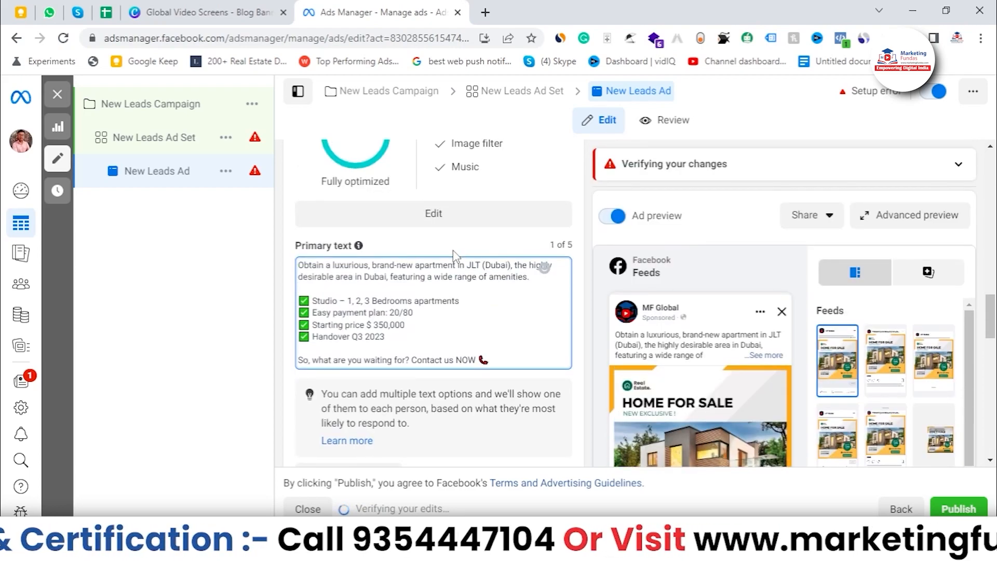
pyautogui.scroll(-1, 454, 250)
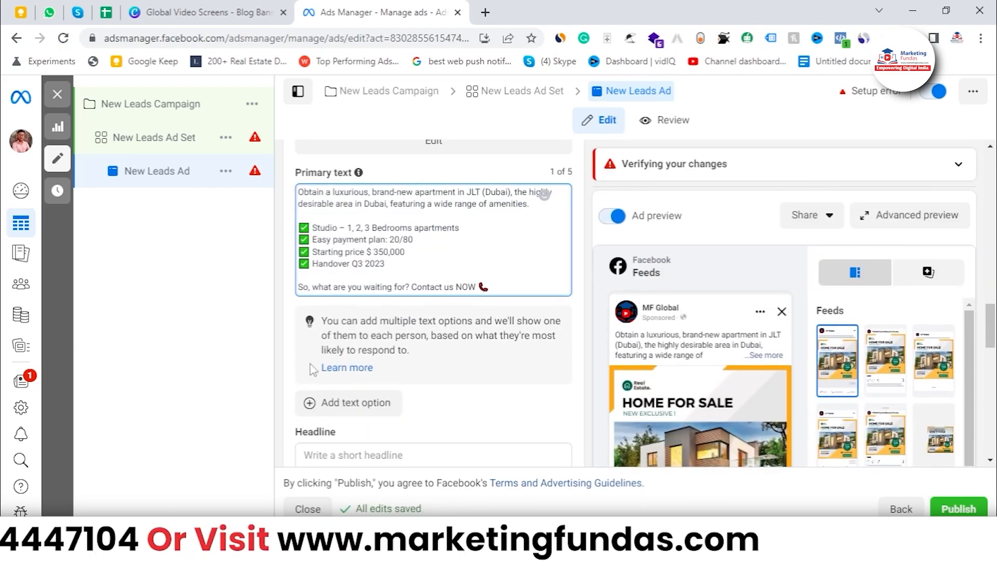
pyautogui.scroll(-2, 316, 374)
pyautogui.click(338, 383)
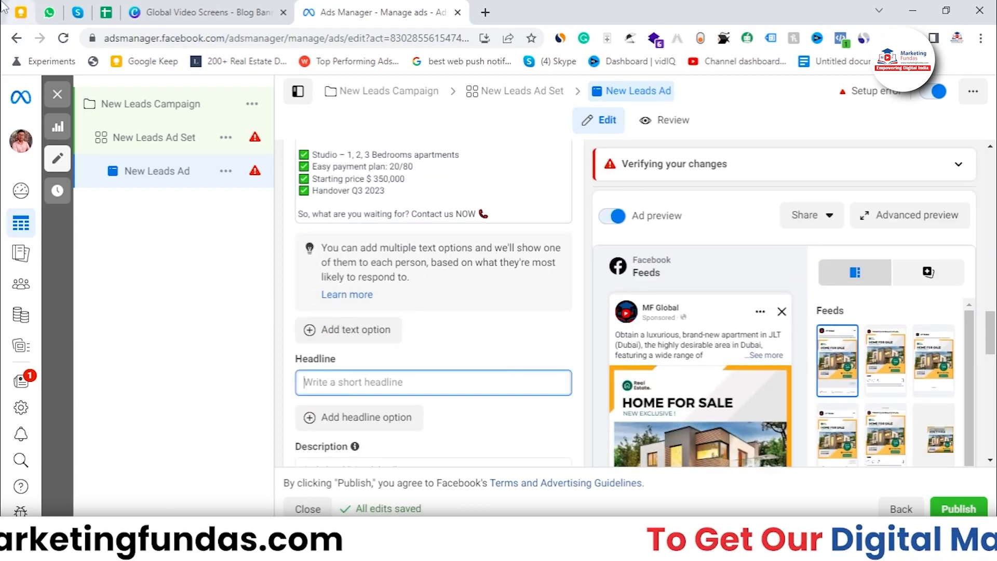
pyautogui.click(21, 12)
pyautogui.moveTo(466, 416); pyautogui.dragTo(291, 414)
pyautogui.hotkey('ctrl', 'c')
pyautogui.click(374, 12)
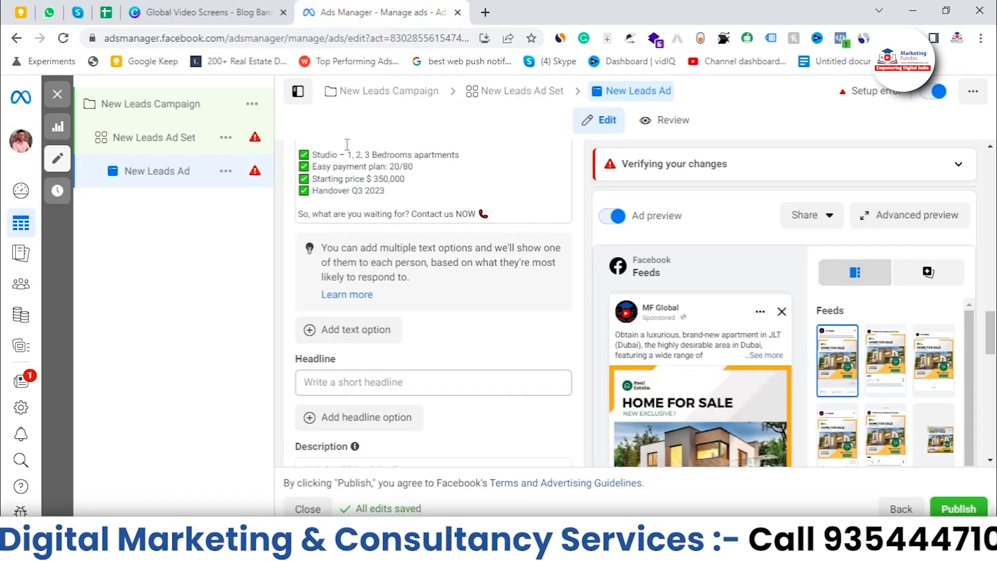
pyautogui.hotkey('ctrl', 'v')
pyautogui.scroll(-3, 334, 376)
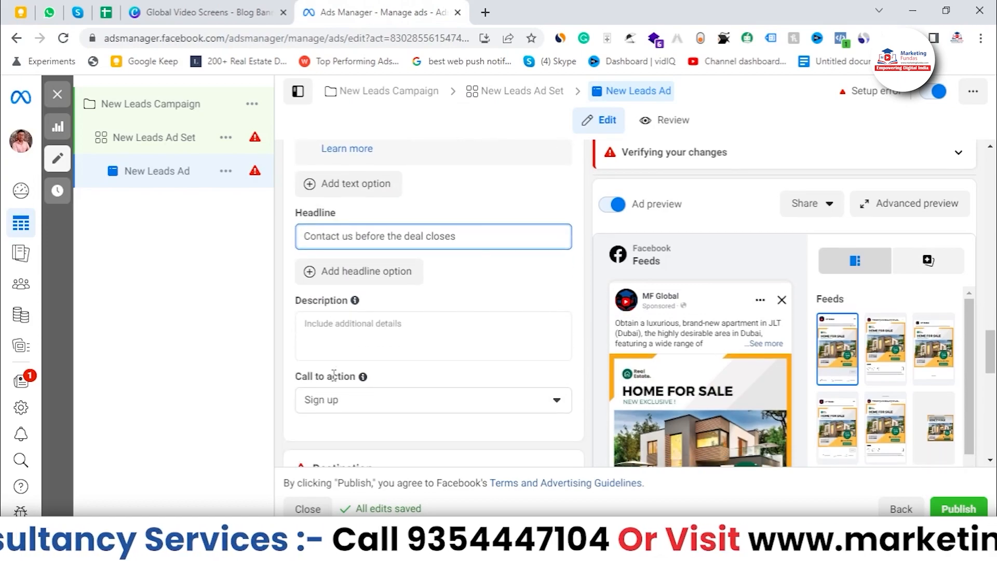
# Set the description to "100% Relesed, Ready for Registration", copied from the Keep note.
pyautogui.hotkey('ctrl', '1')
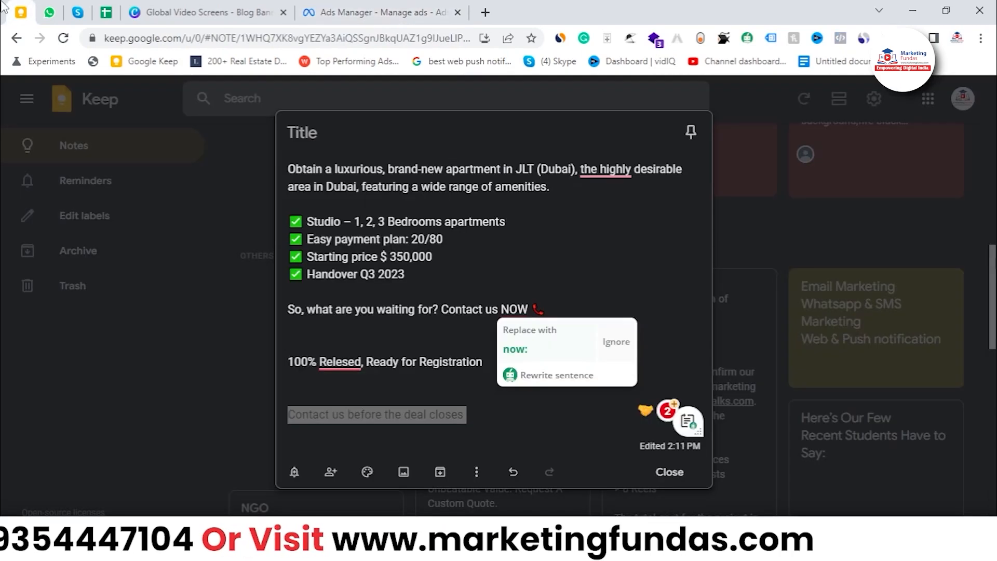
pyautogui.tripleClick(446, 366)
pyautogui.hotkey('ctrl', 'c')
pyautogui.click(374, 12)
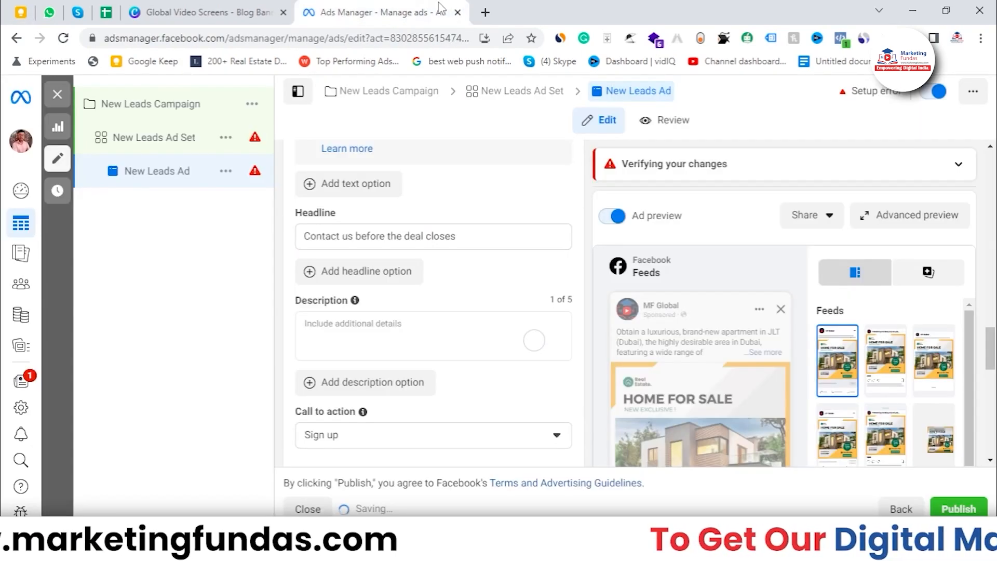
pyautogui.click(327, 337)
pyautogui.hotkey('ctrl', 'v')
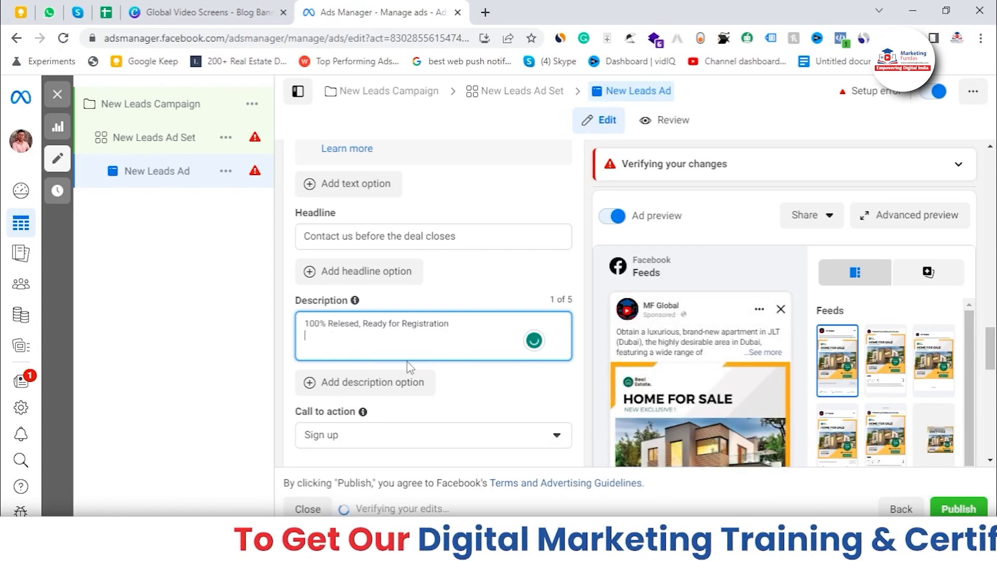
pyautogui.scroll(-3, 838, 318)
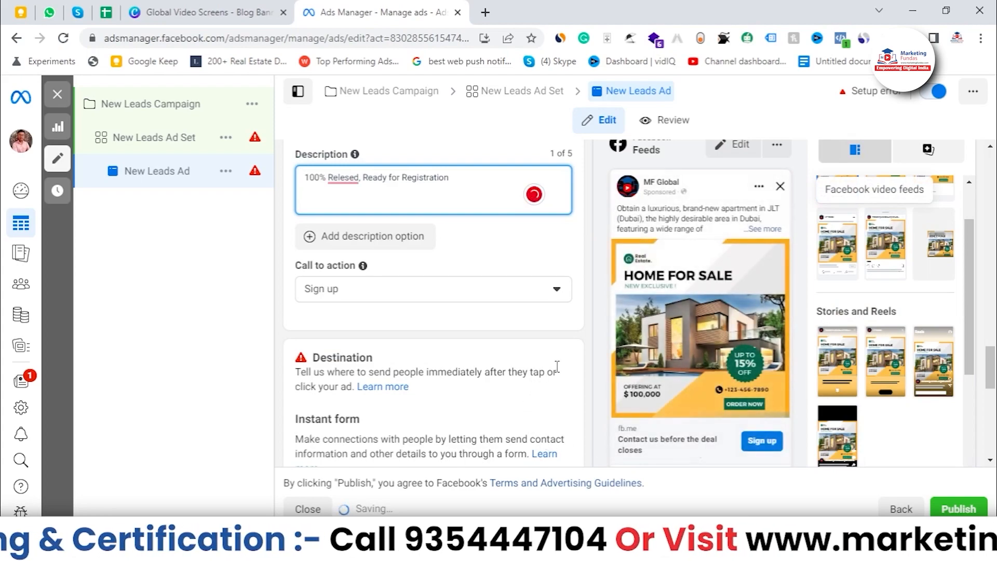
# Review the call-to-action options and the Destination instant form section of the ad.
pyautogui.scroll(1, 656, 360)
pyautogui.scroll(-1, 656, 360)
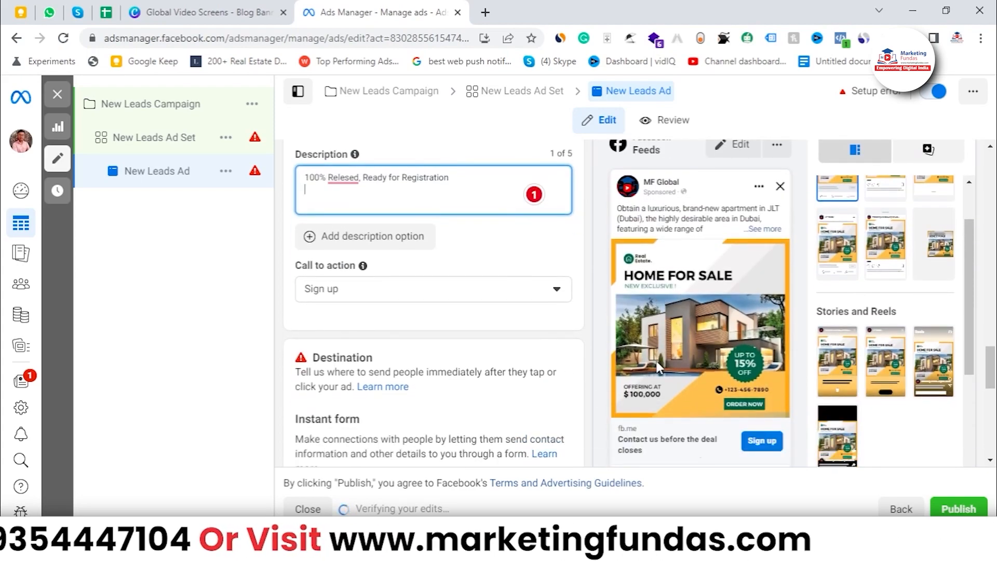
pyautogui.click(452, 289)
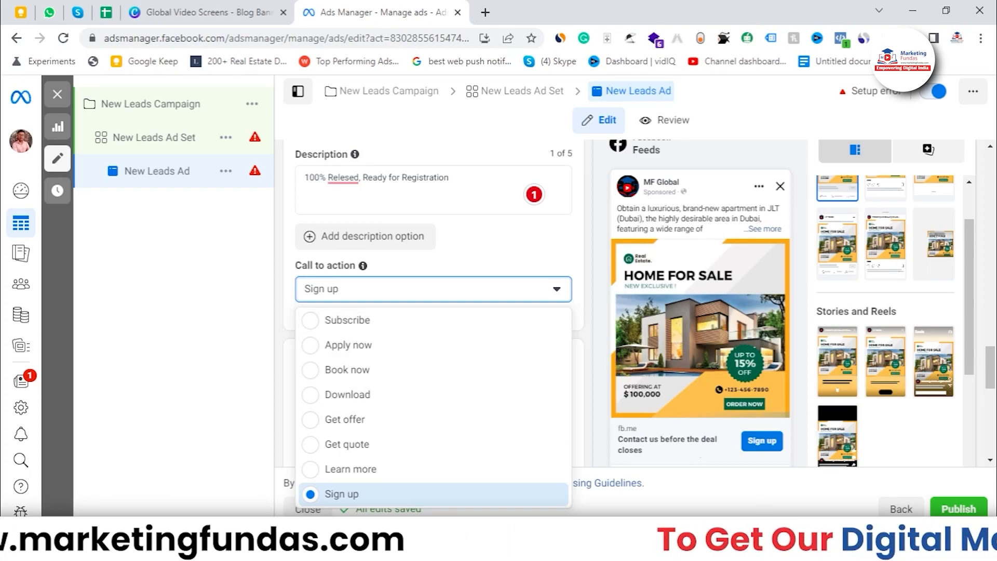
pyautogui.click(197, 436)
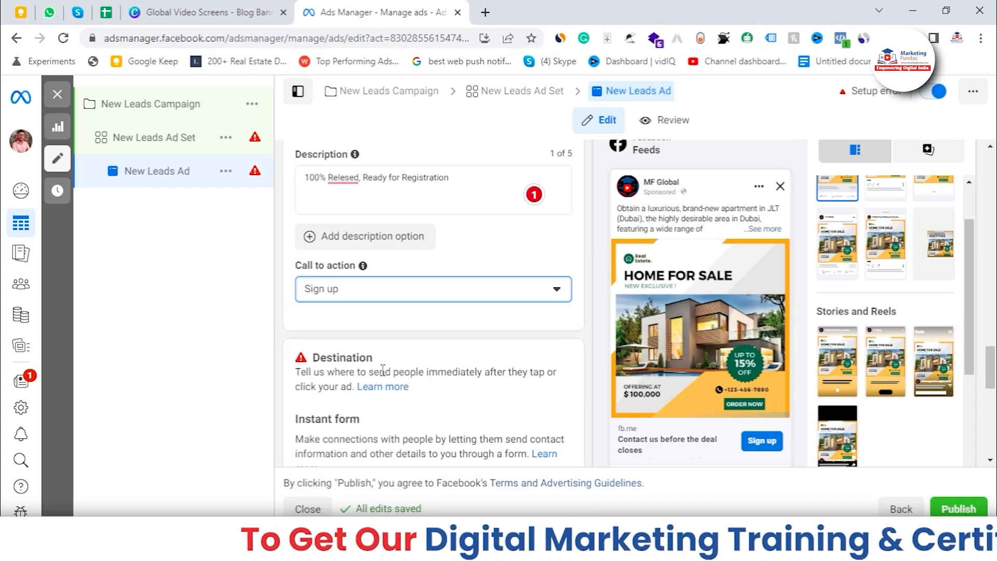
pyautogui.scroll(-1, 382, 370)
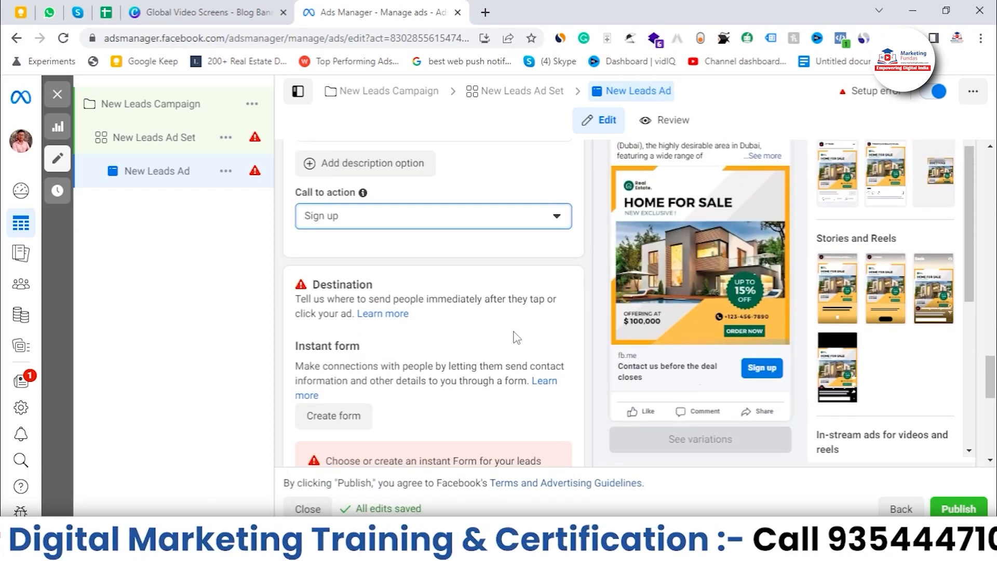
pyautogui.scroll(-1, 516, 338)
pyautogui.scroll(1, 514, 339)
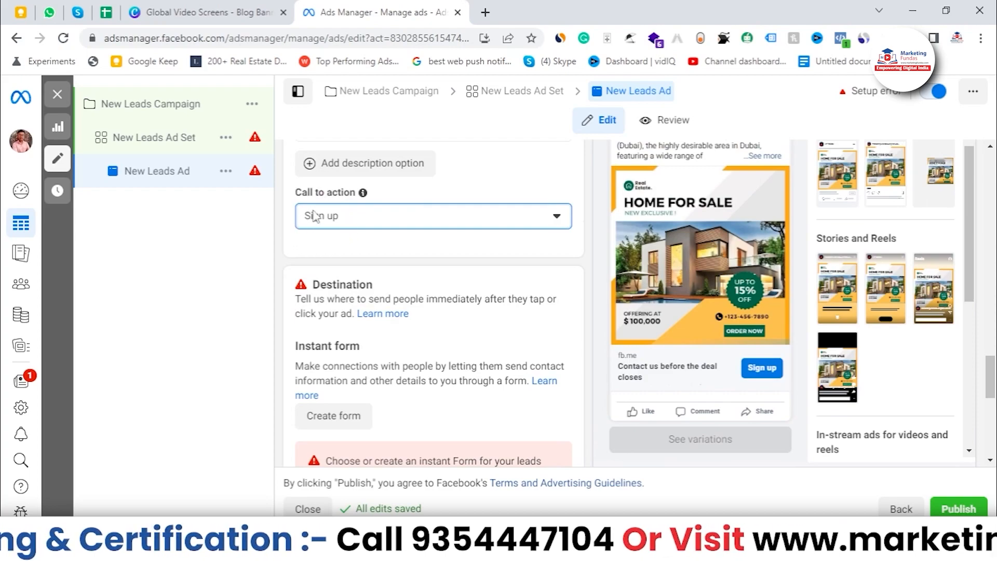
pyautogui.scroll(-2, 442, 281)
pyautogui.scroll(1, 367, 299)
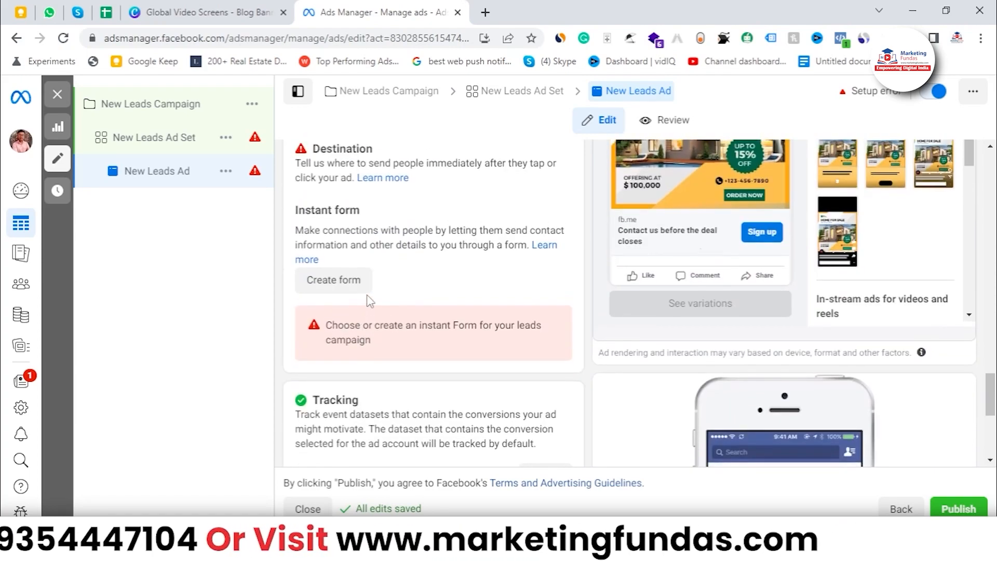
pyautogui.scroll(3, 359, 343)
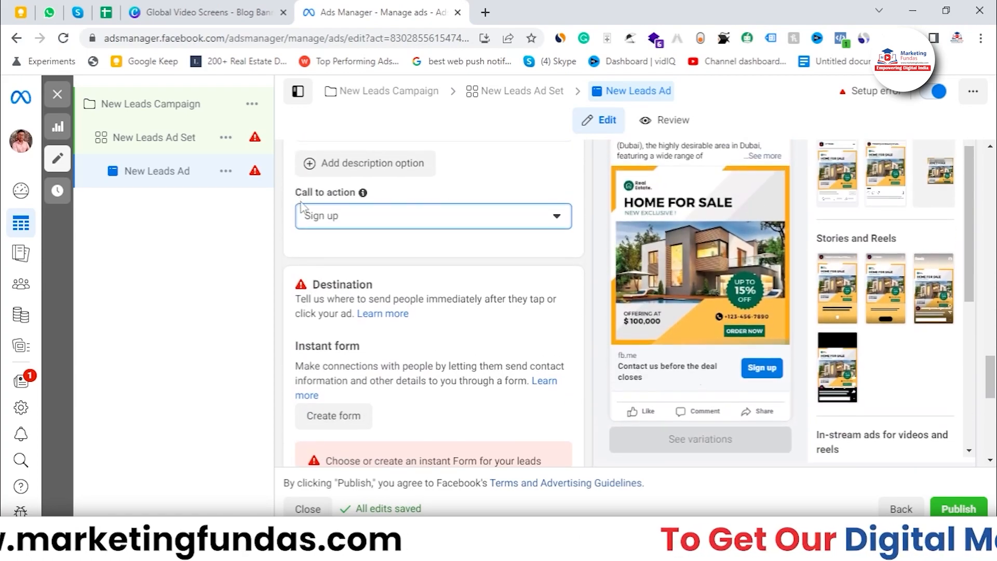
pyautogui.scroll(-5, 327, 362)
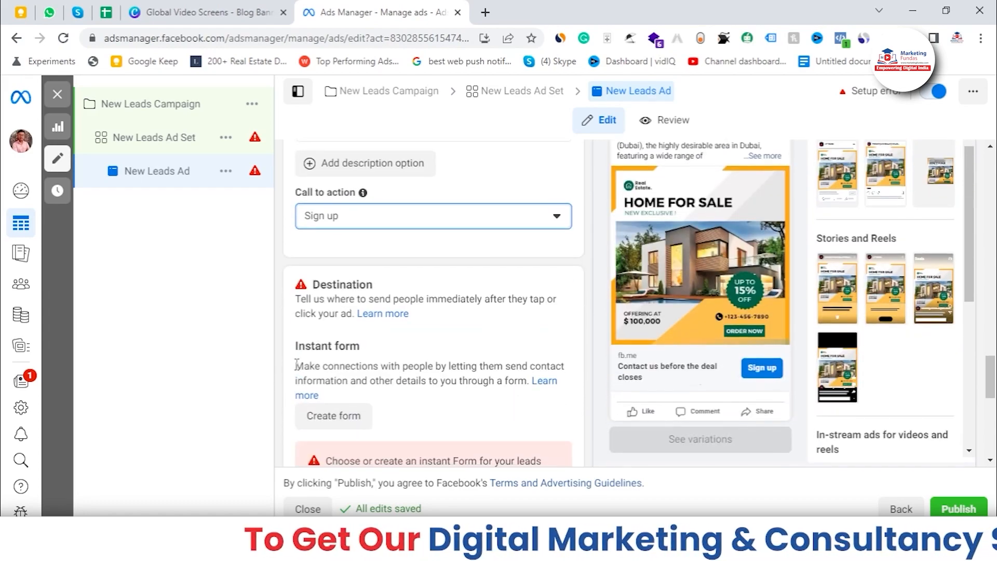
# Start creating a new instant form and choose the Higher intent form type.
pyautogui.scroll(1, 383, 340)
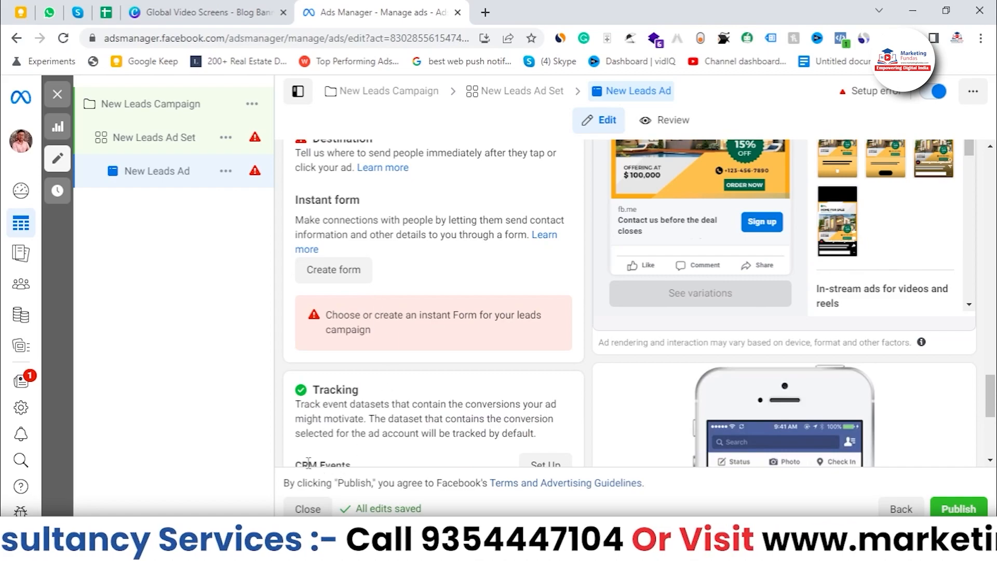
pyautogui.scroll(1, 444, 387)
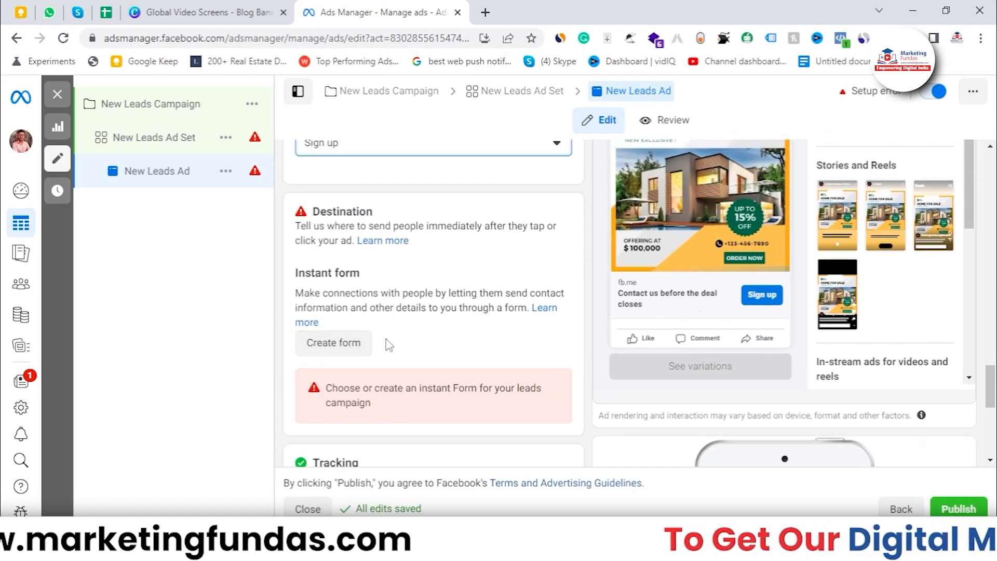
pyautogui.click(311, 357)
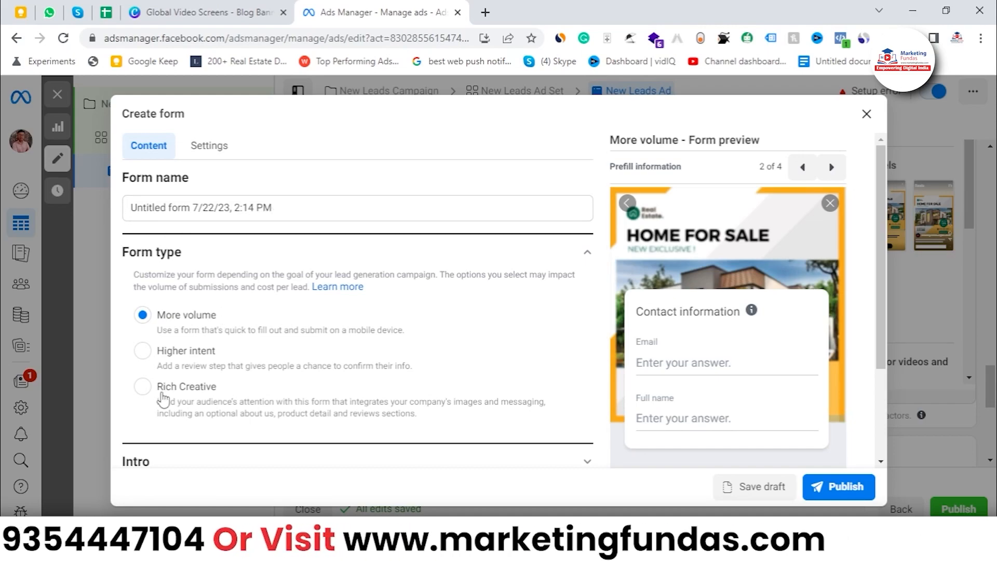
pyautogui.scroll(-1, 176, 335)
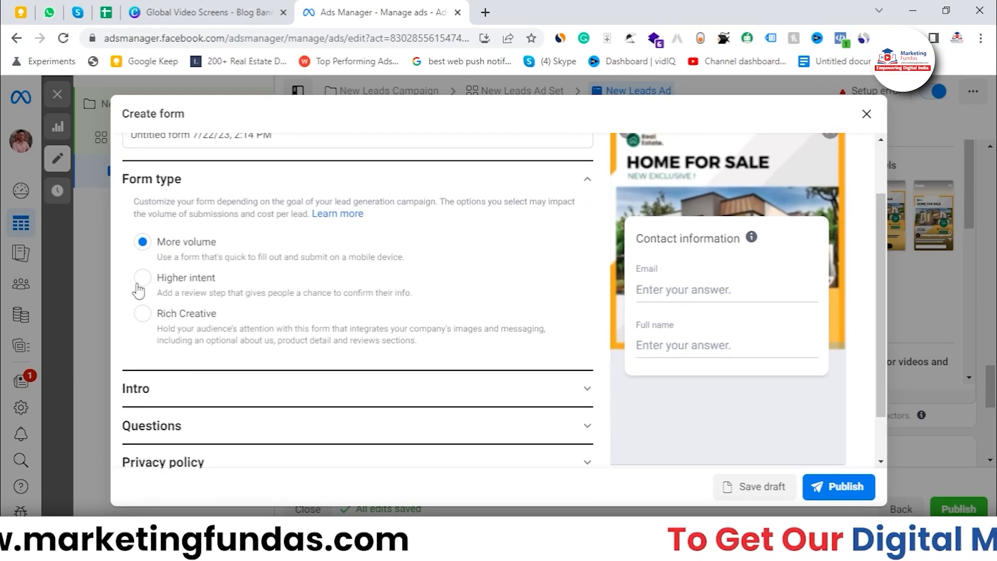
pyautogui.click(137, 282)
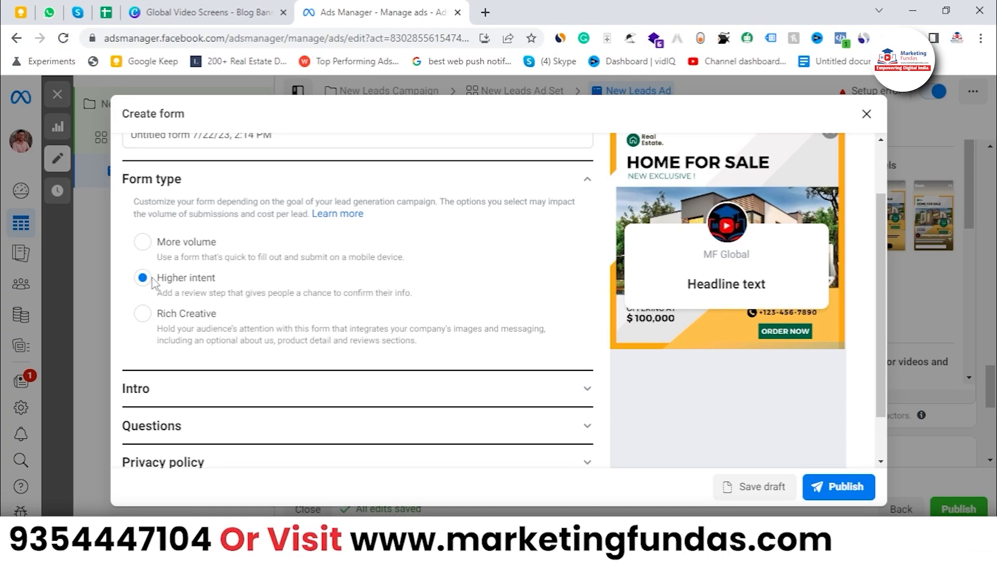
# Open the form's Intro section and review the background image options.
pyautogui.scroll(-3, 258, 450)
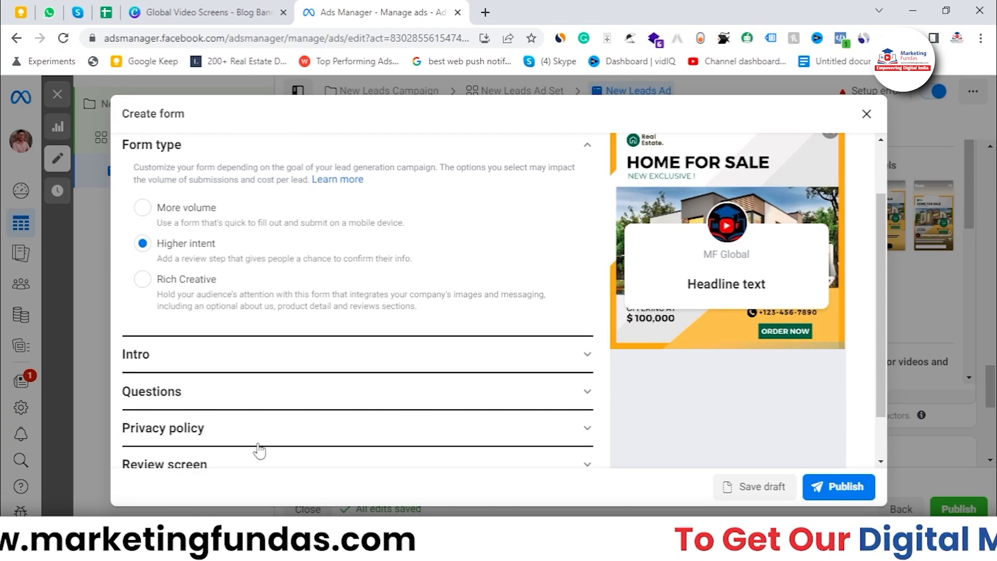
pyautogui.click(236, 296)
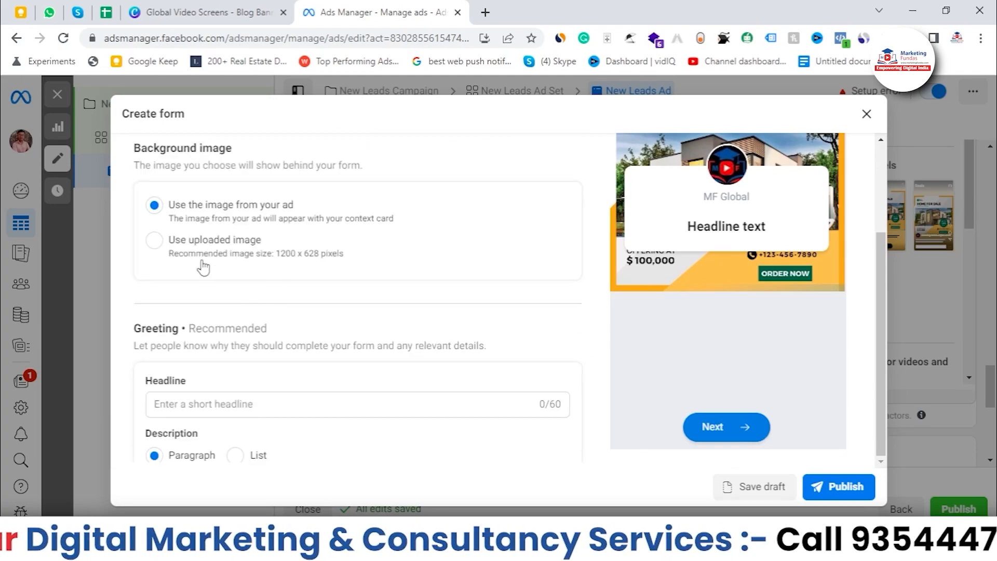
pyautogui.scroll(1, 200, 269)
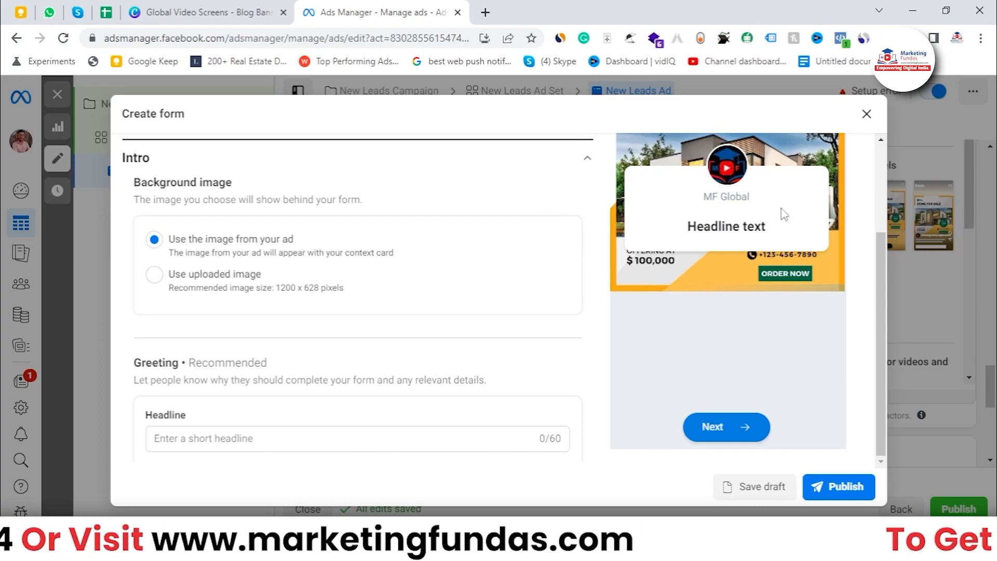
pyautogui.click(159, 276)
pyautogui.click(156, 241)
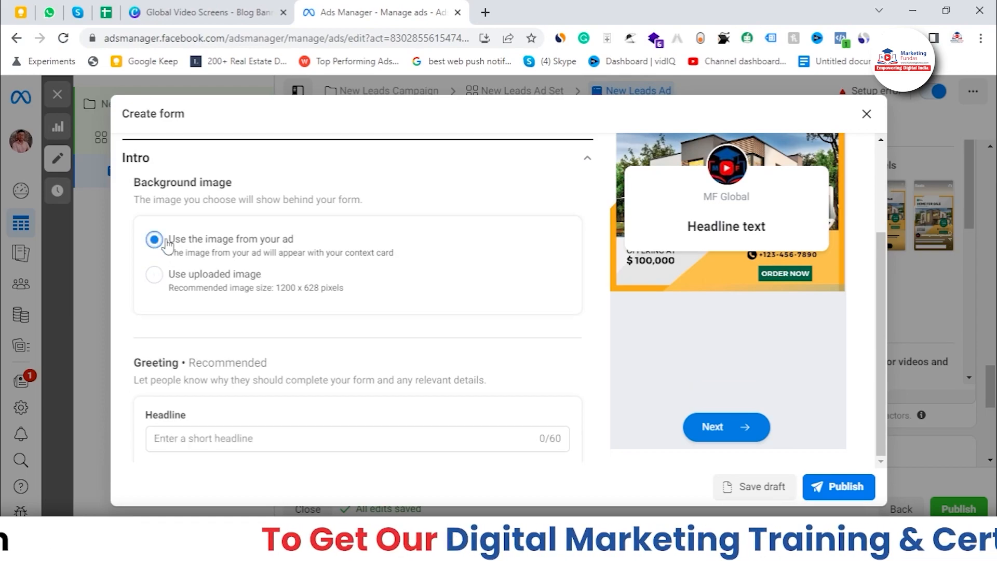
pyautogui.scroll(2, 672, 187)
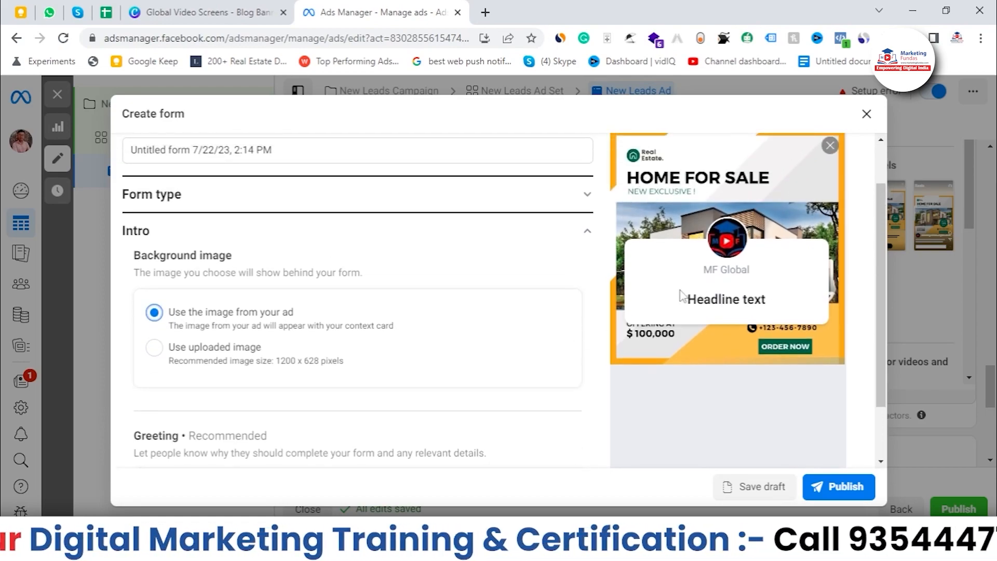
pyautogui.scroll(-1, 681, 294)
pyautogui.scroll(-1, 183, 218)
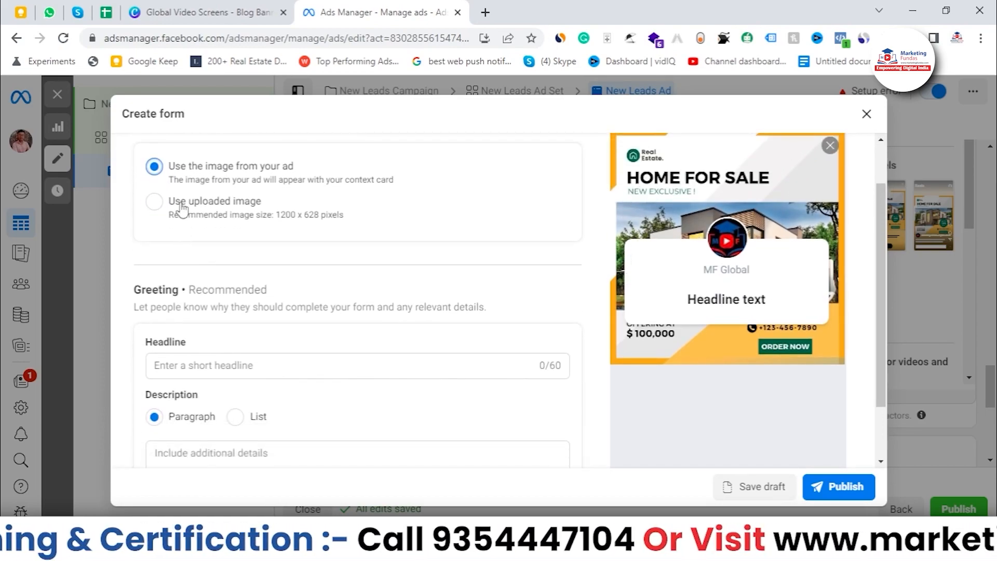
pyautogui.scroll(-1, 248, 283)
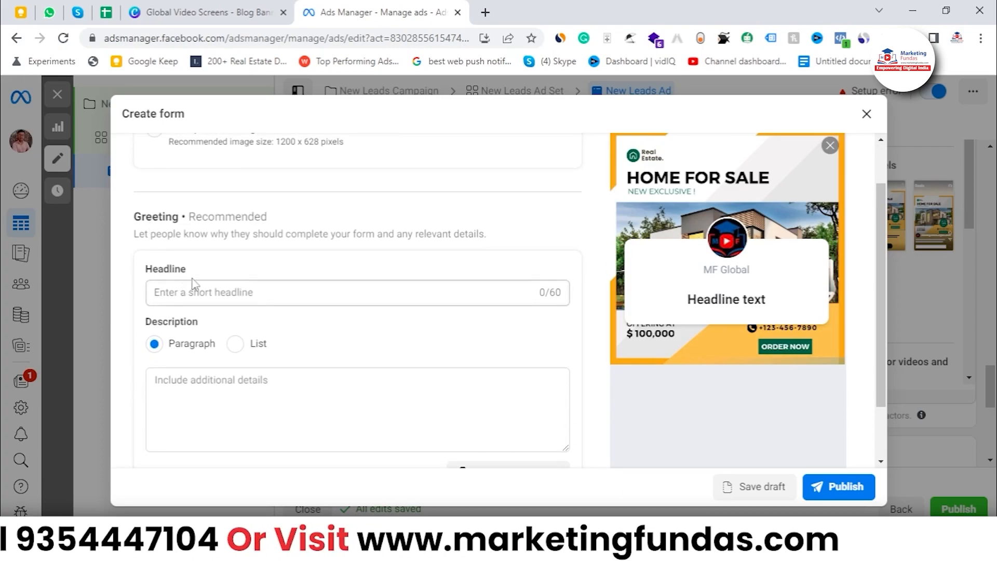
# Set the greeting headline to "XYZ Property Development".
pyautogui.click(230, 293)
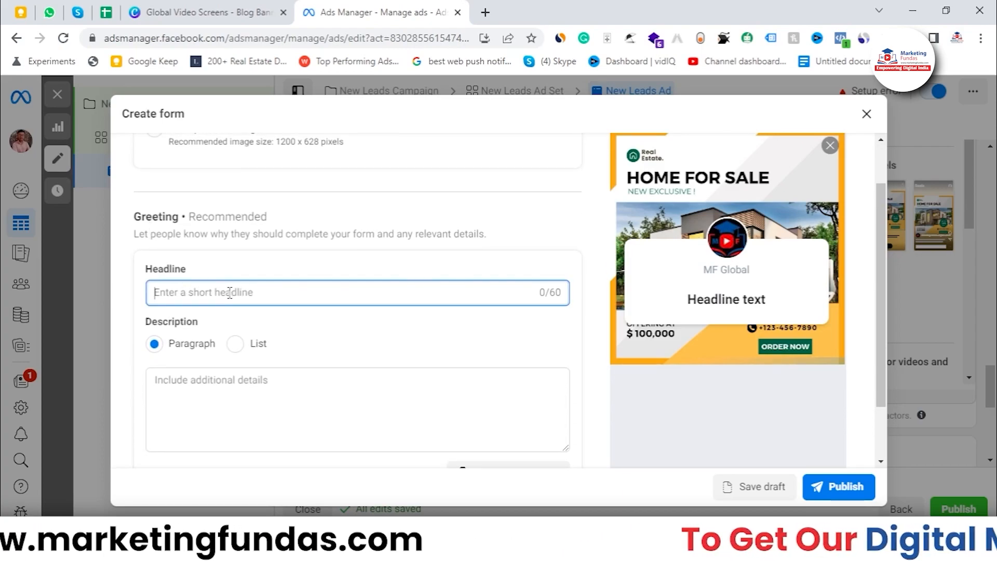
pyautogui.write('Sub')
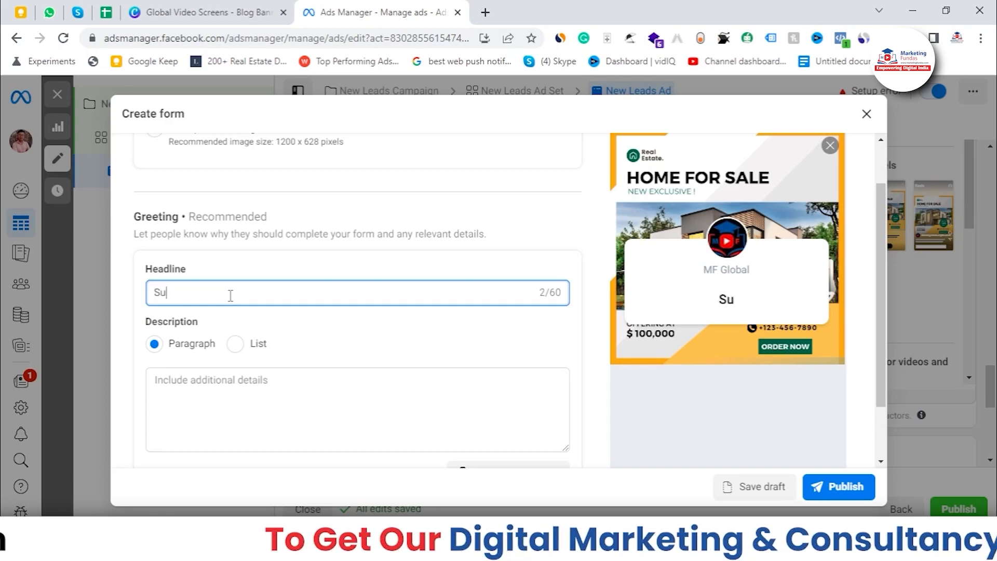
pyautogui.press('BackSpace')
pyautogui.press('BackSpace')
pyautogui.press('BackSpace')
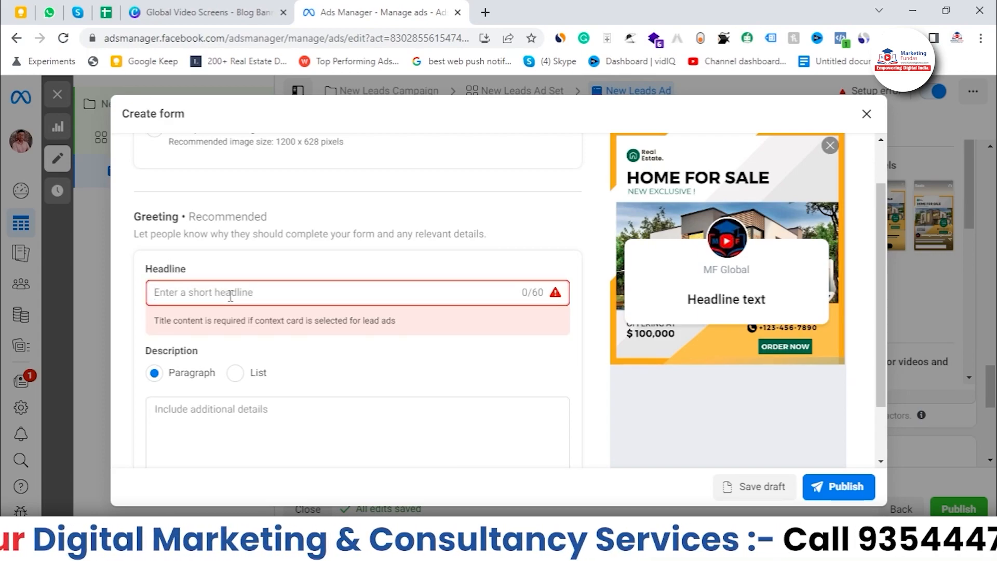
pyautogui.write('X')
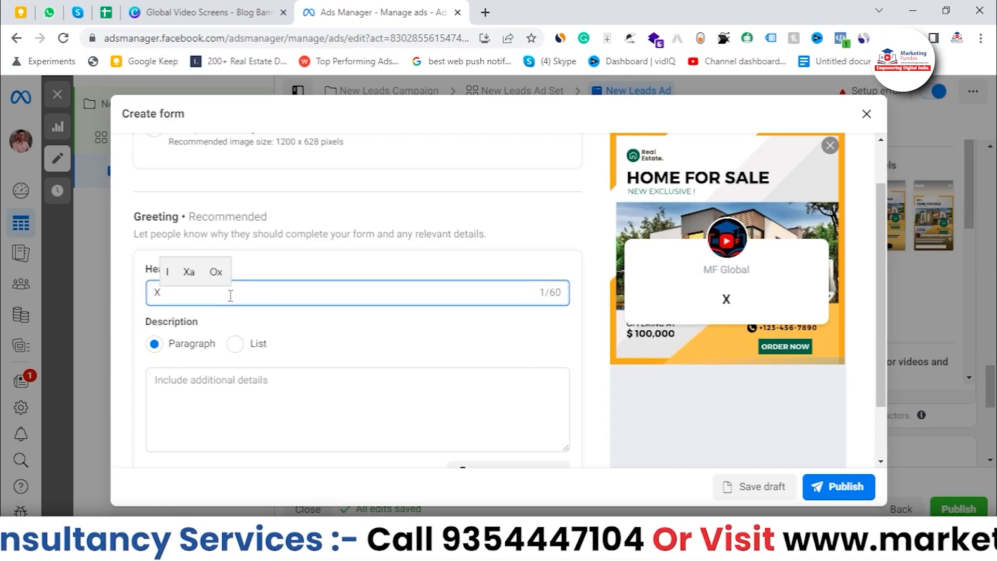
pyautogui.write('YZ ')
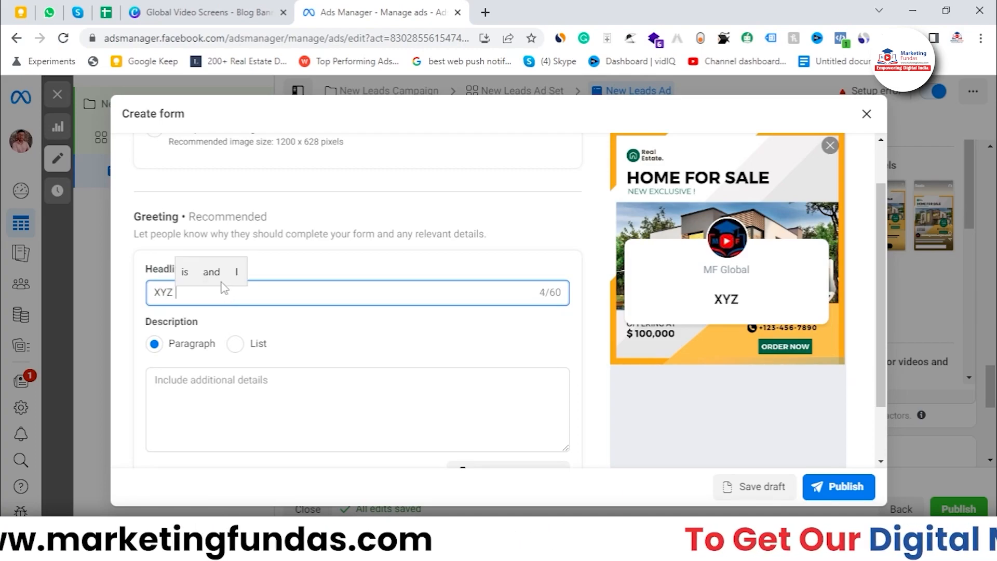
pyautogui.write('Proper')
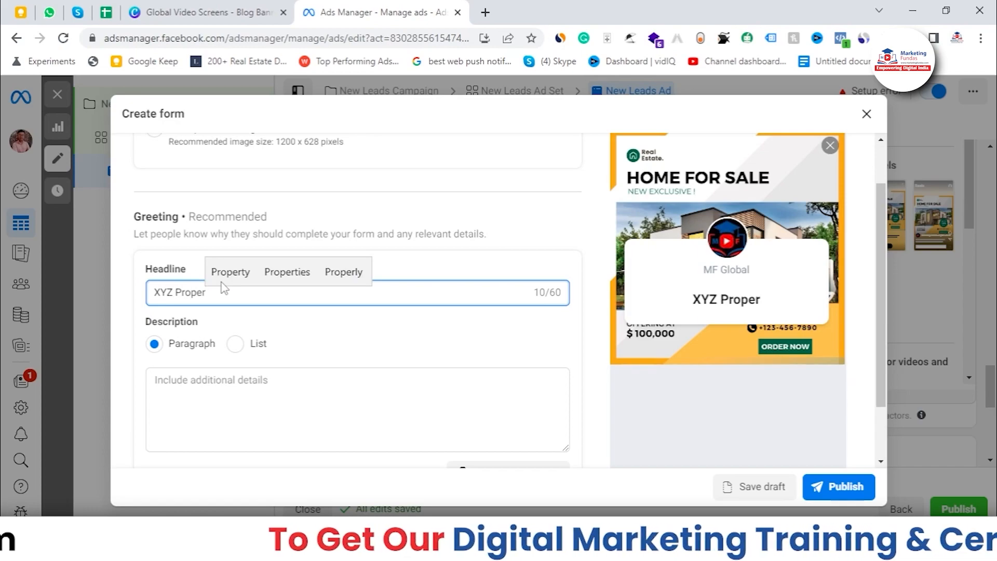
pyautogui.write('ty Dev')
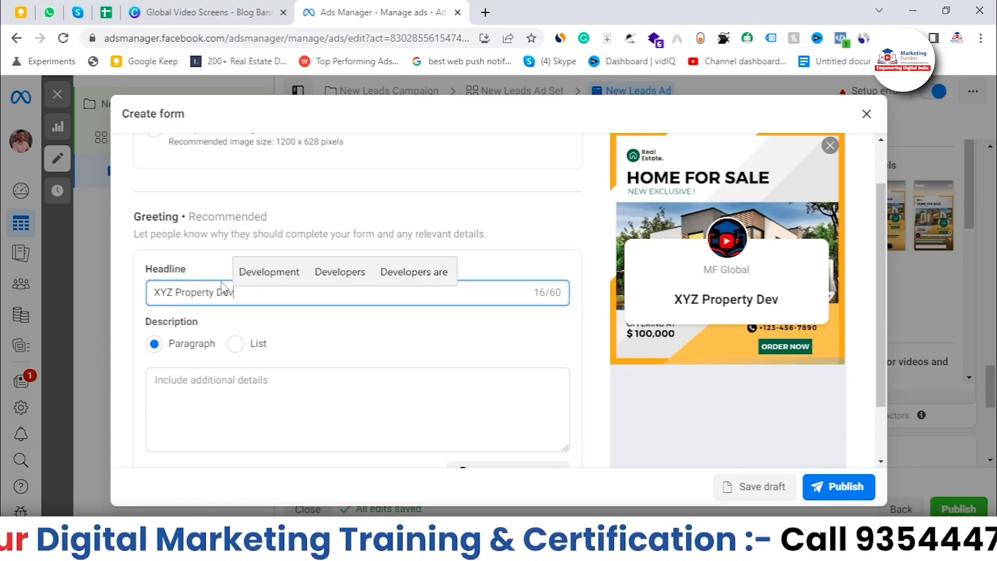
pyautogui.write('elo')
pyautogui.press('Up')
pyautogui.press('Right')
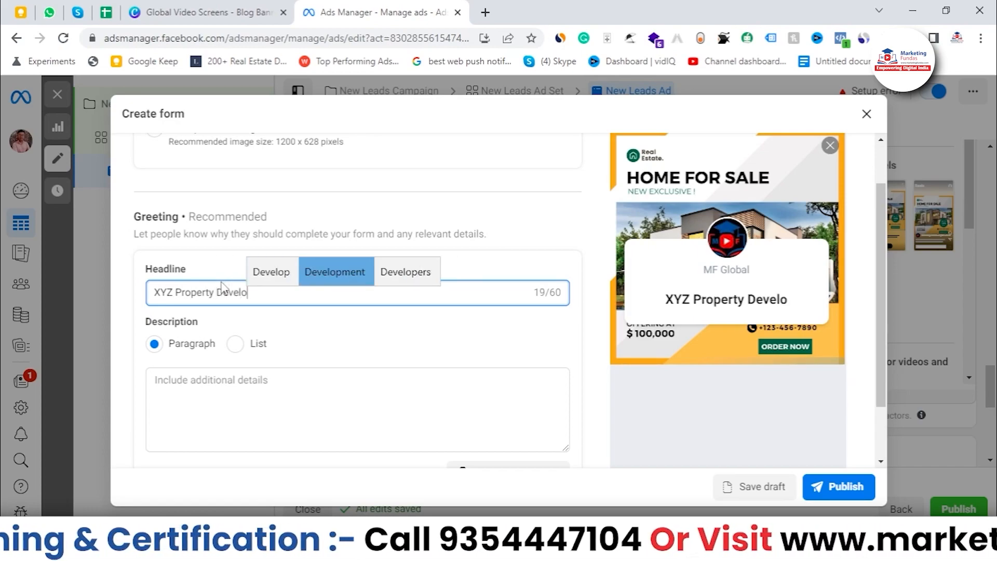
pyautogui.press('Return')
# Switch the greeting description to a list and enter "5 Amenities" as the first item.
pyautogui.scroll(-2, 414, 366)
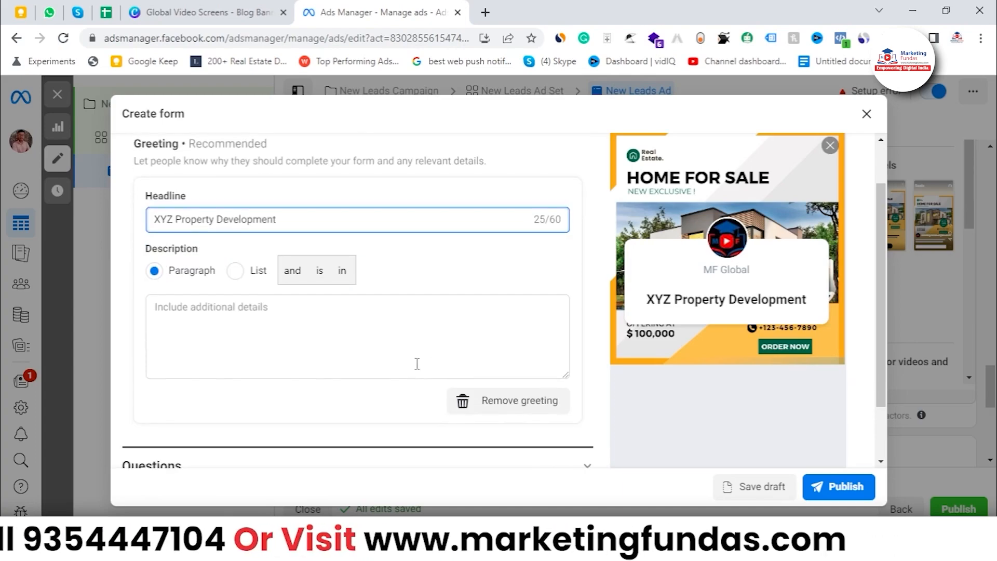
pyautogui.click(287, 250)
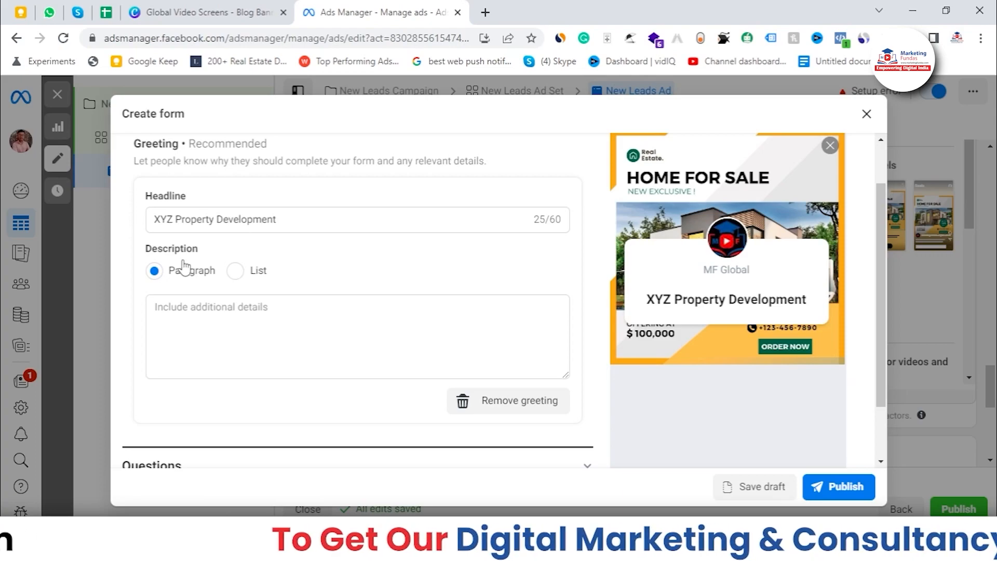
pyautogui.click(235, 270)
pyautogui.click(190, 275)
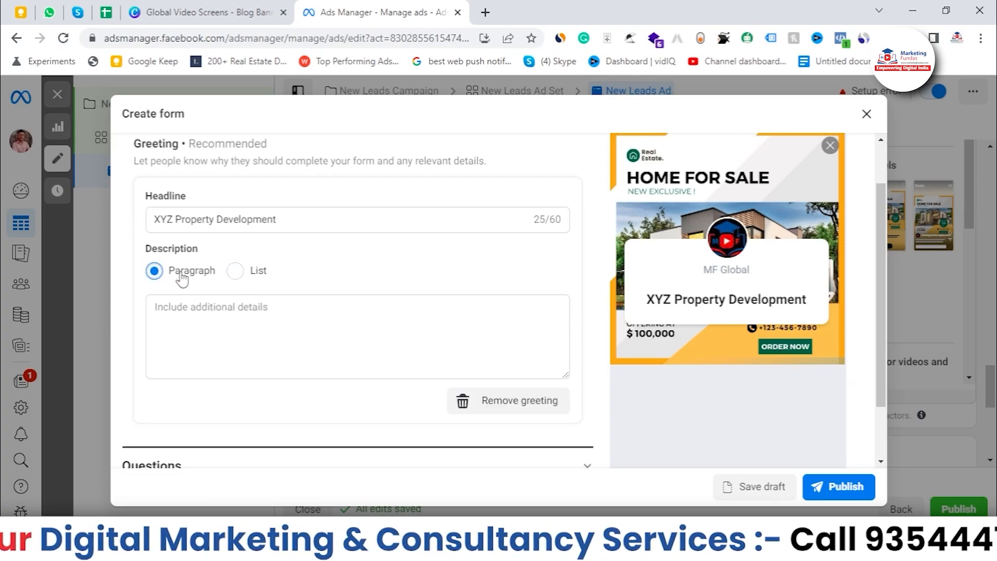
pyautogui.click(236, 277)
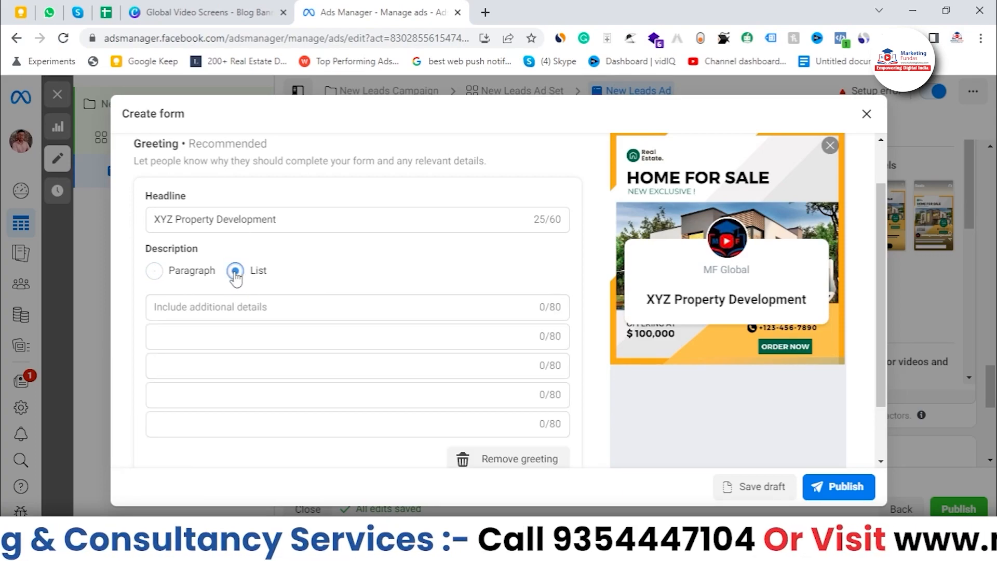
pyautogui.click(240, 306)
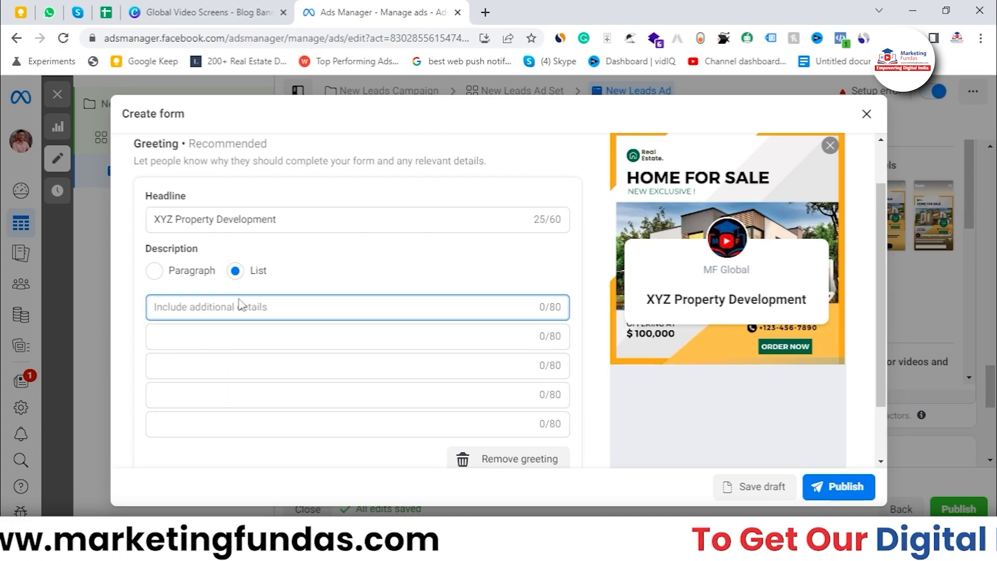
pyautogui.write('**')
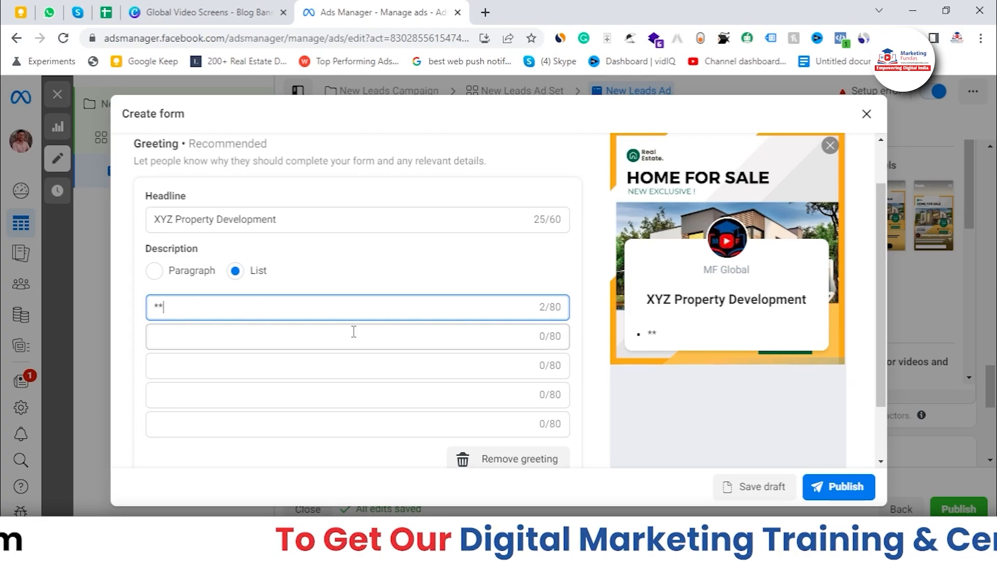
pyautogui.press('BackSpace')
pyautogui.press('BackSpace')
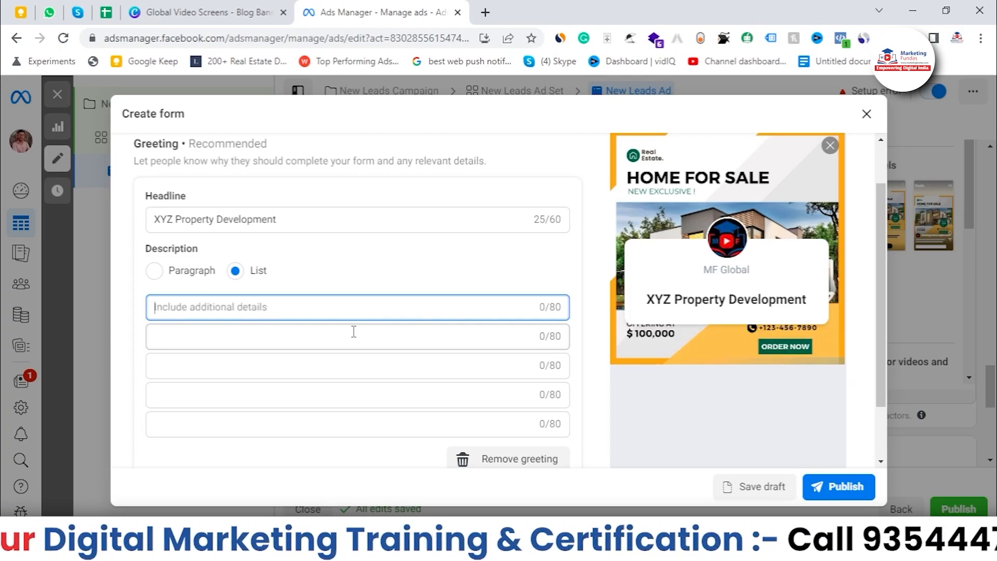
pyautogui.write('5')
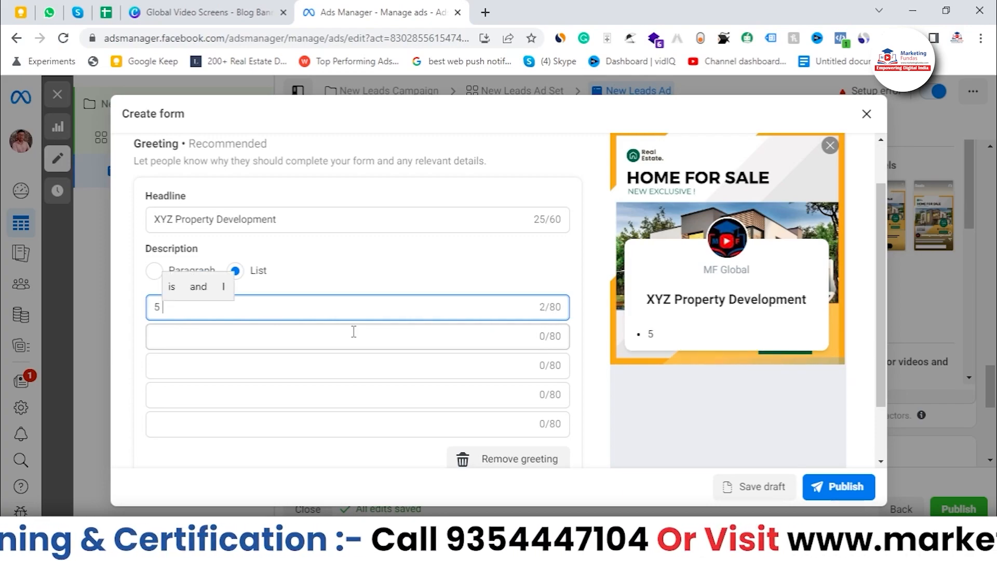
pyautogui.press('BackSpace')
pyautogui.press('BackSpace')
pyautogui.write('5 Ame')
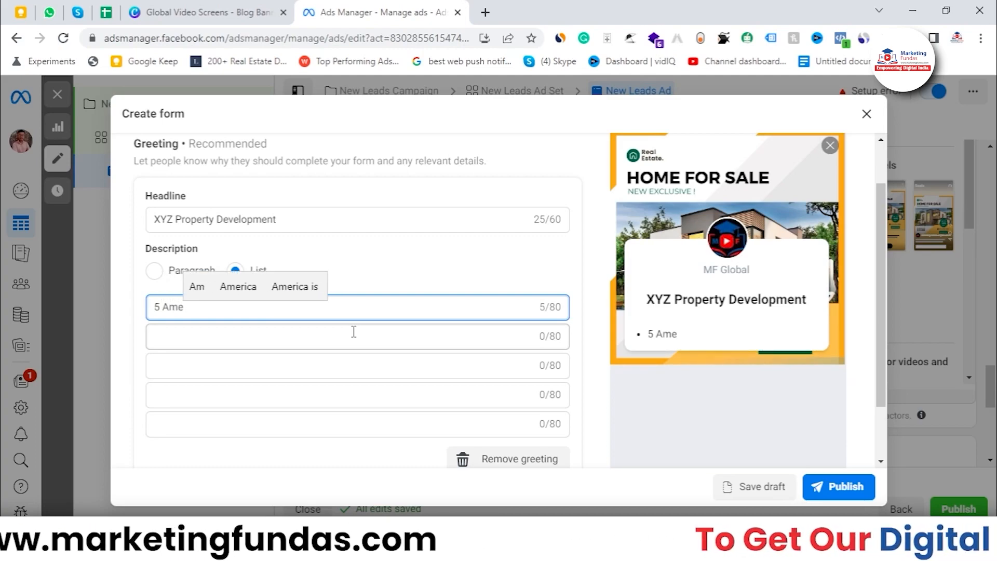
pyautogui.write('nities')
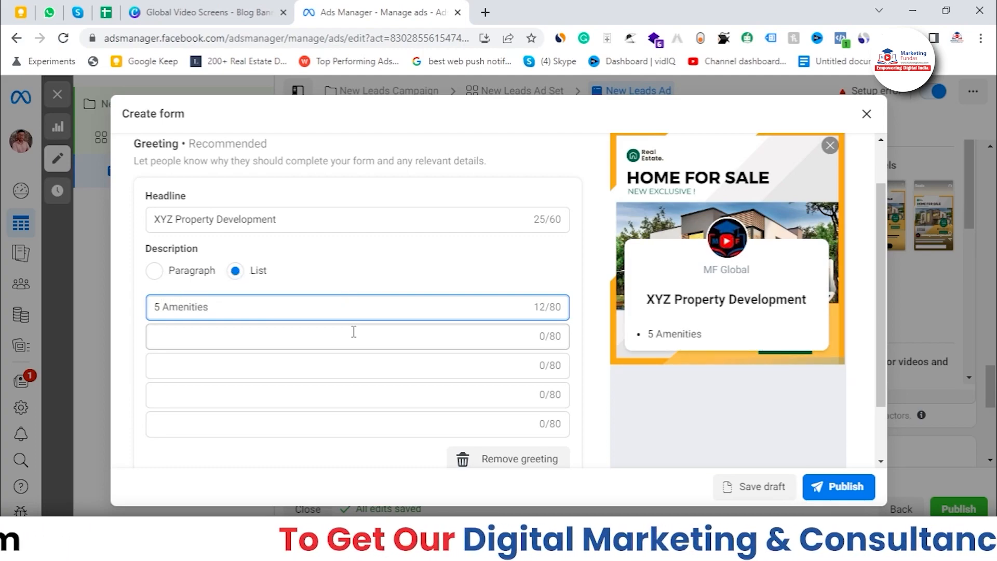
# Add "Extra discount", "Get Best Quality" and "Best Pricing" as further items in the greeting description list.
pyautogui.click(310, 342)
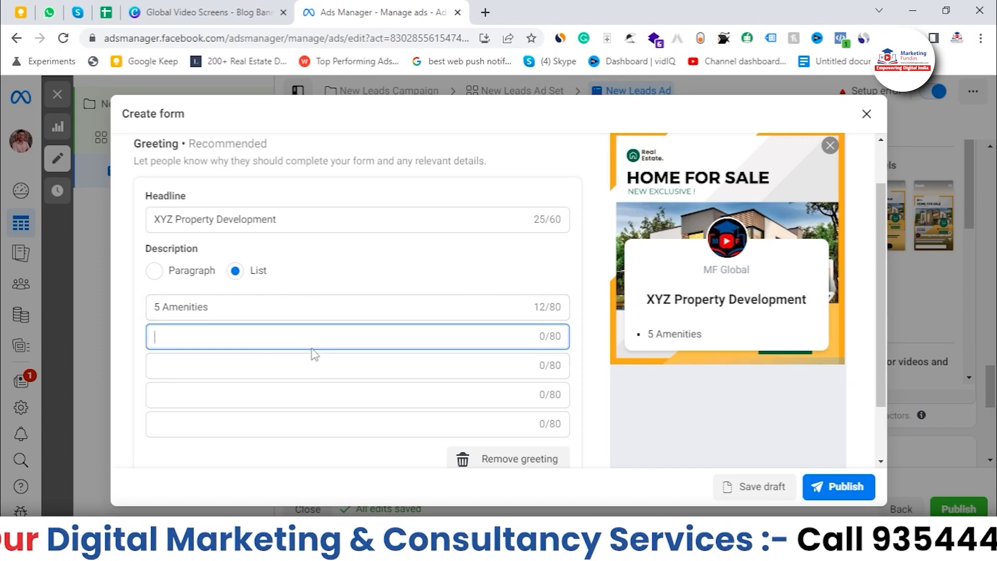
pyautogui.write('Extra ')
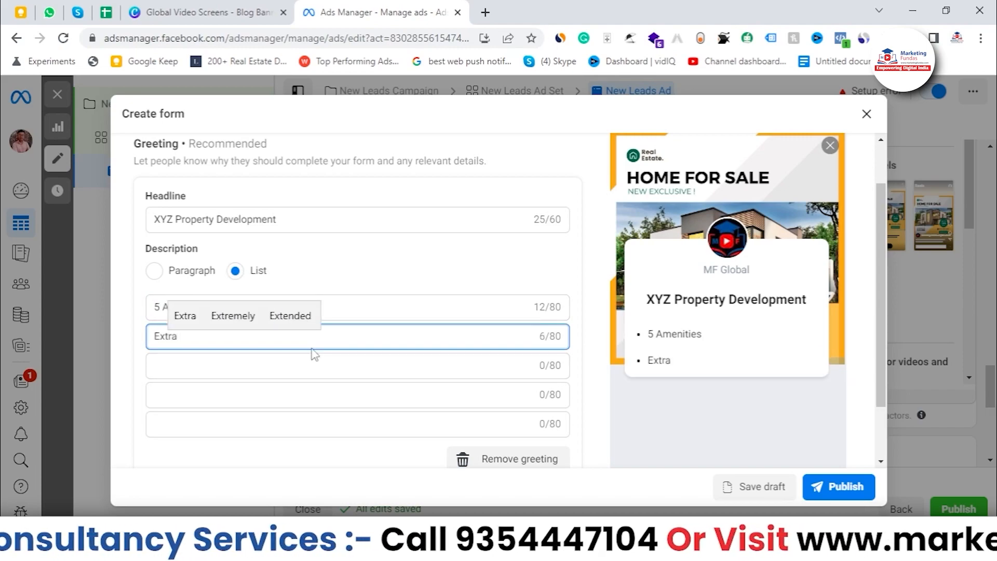
pyautogui.write('discount')
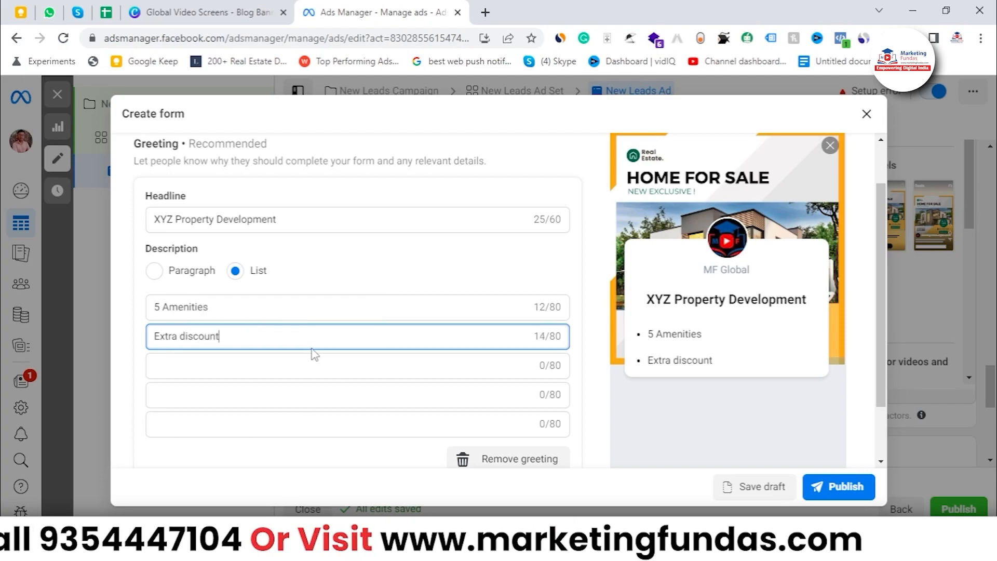
pyautogui.press('Tab')
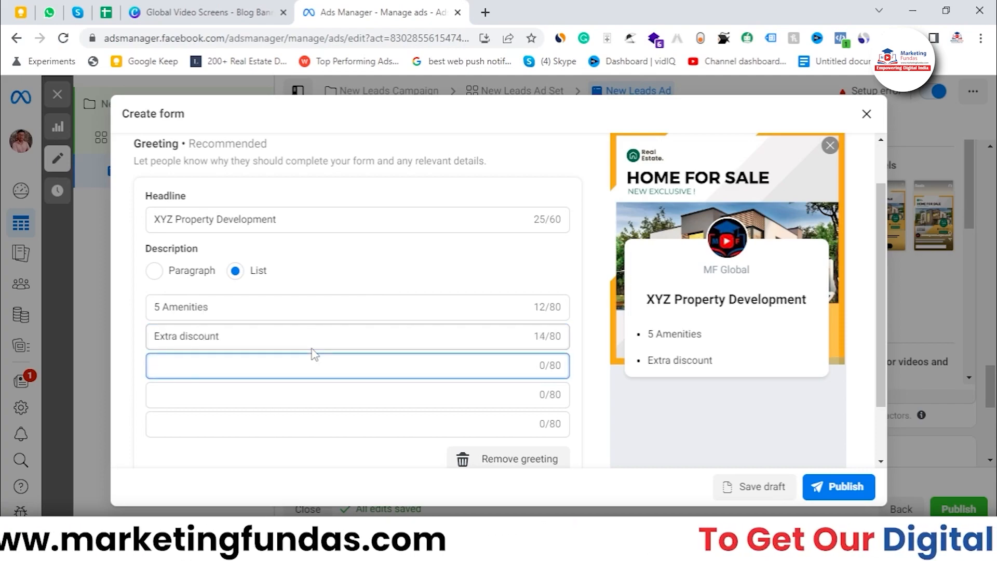
pyautogui.write('Get ')
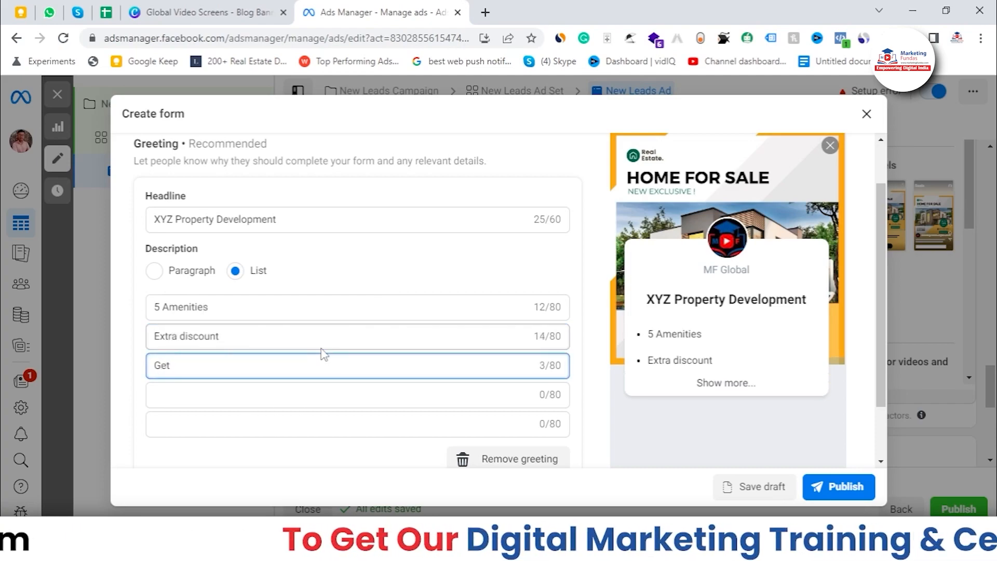
pyautogui.write('Best ')
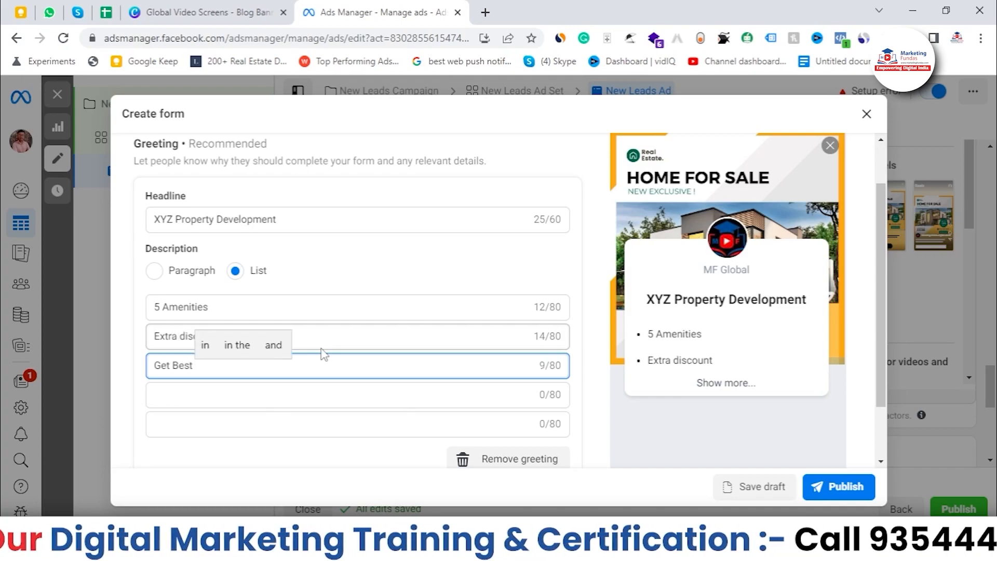
pyautogui.write('Quality')
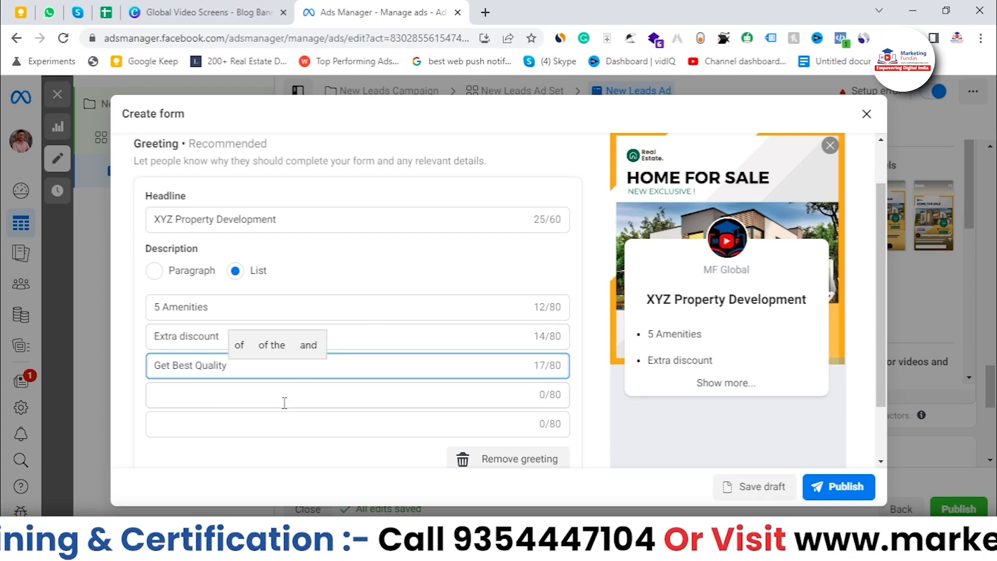
pyautogui.press('Tab')
pyautogui.write('B')
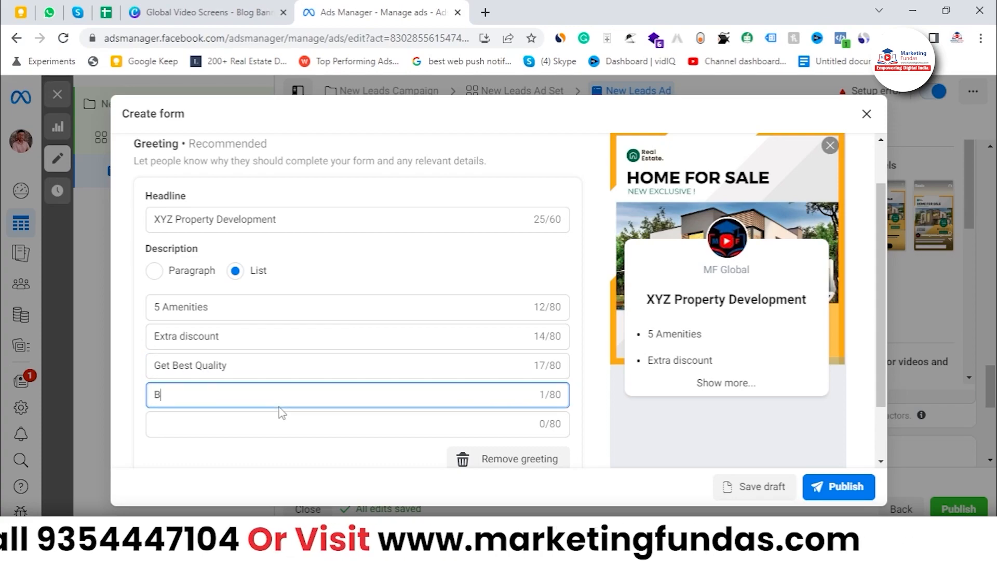
pyautogui.write('est Pric')
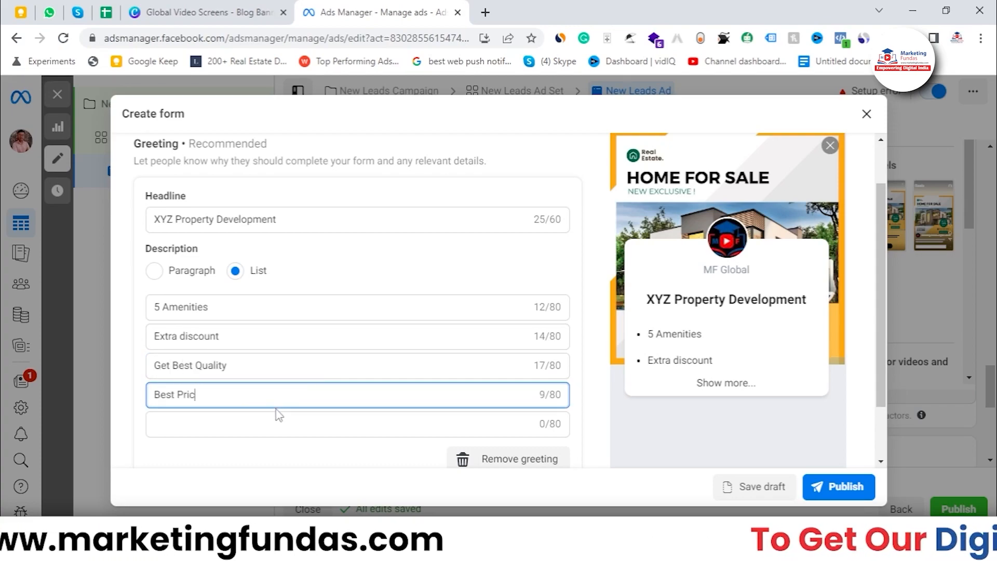
pyautogui.write('ing')
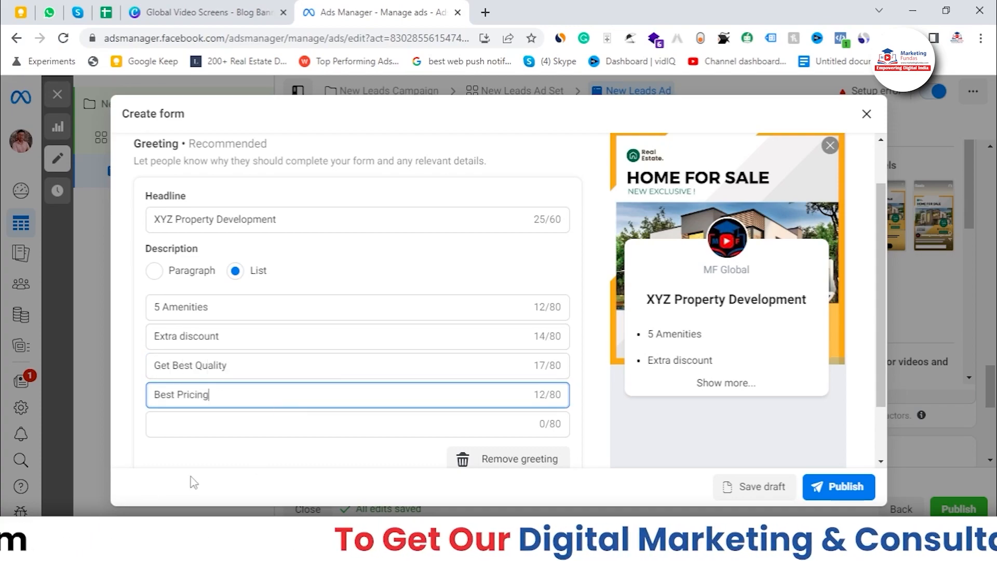
# Open the Questions section and review the available custom question types without adding one.
pyautogui.scroll(-4, 306, 337)
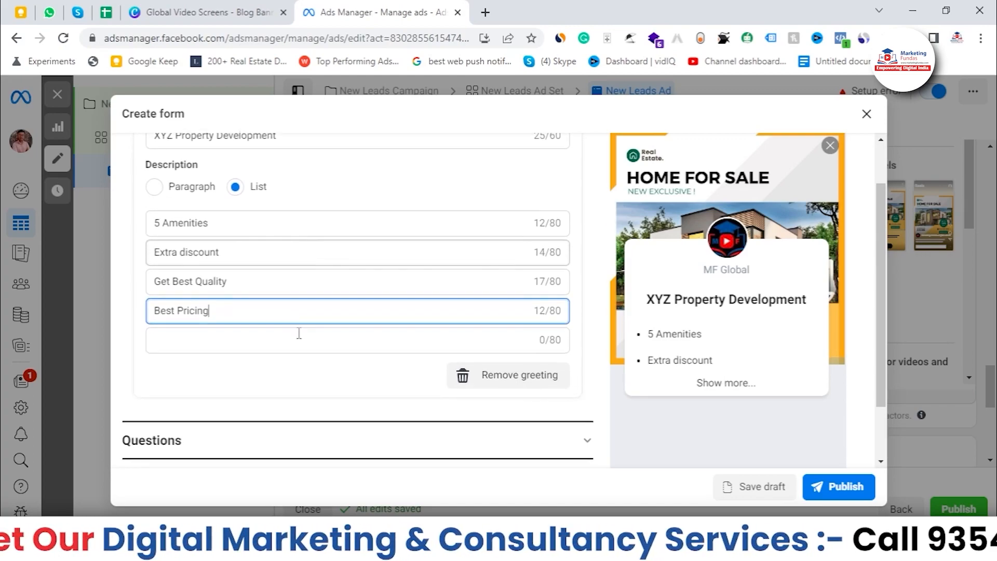
pyautogui.click(281, 335)
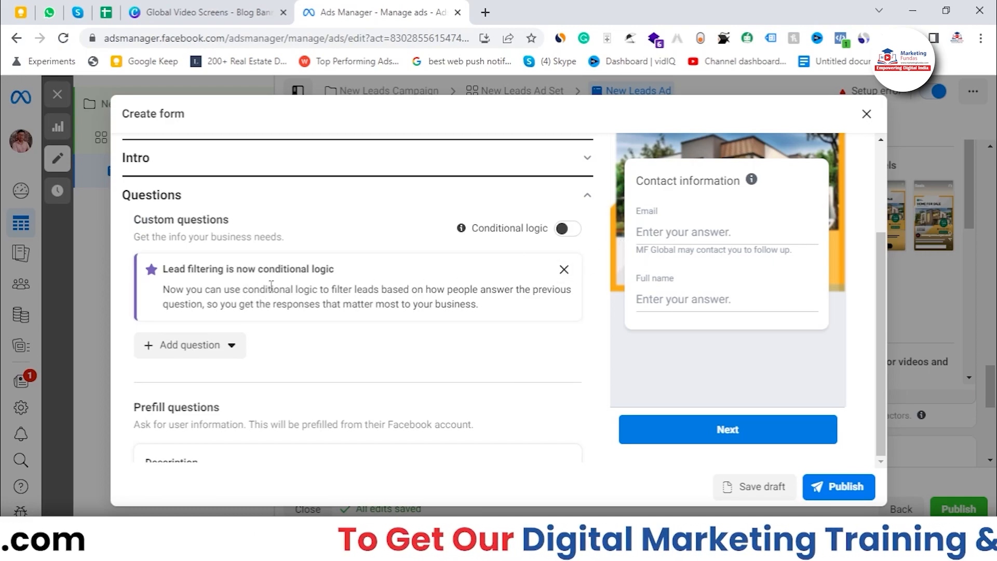
pyautogui.click(231, 347)
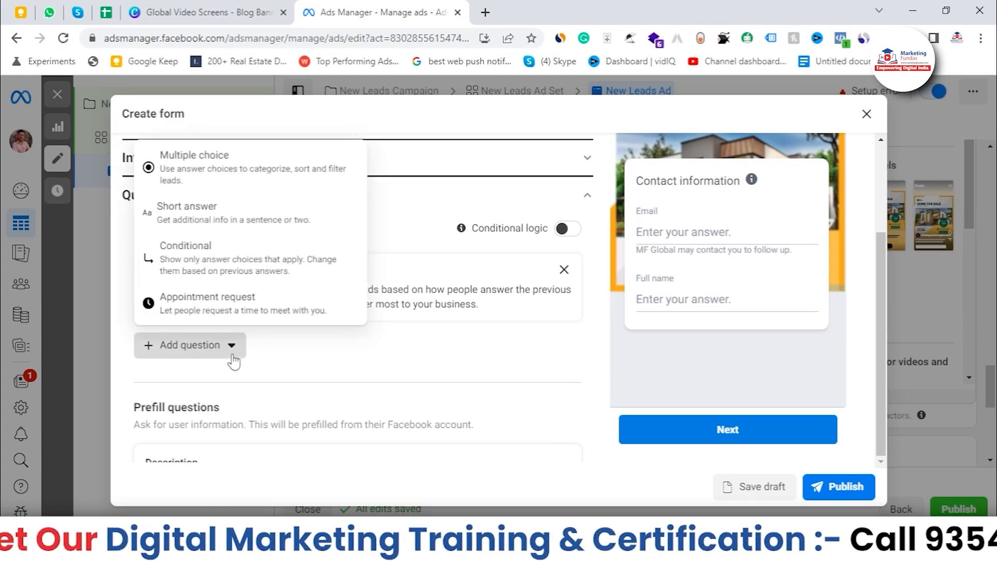
pyautogui.click(421, 365)
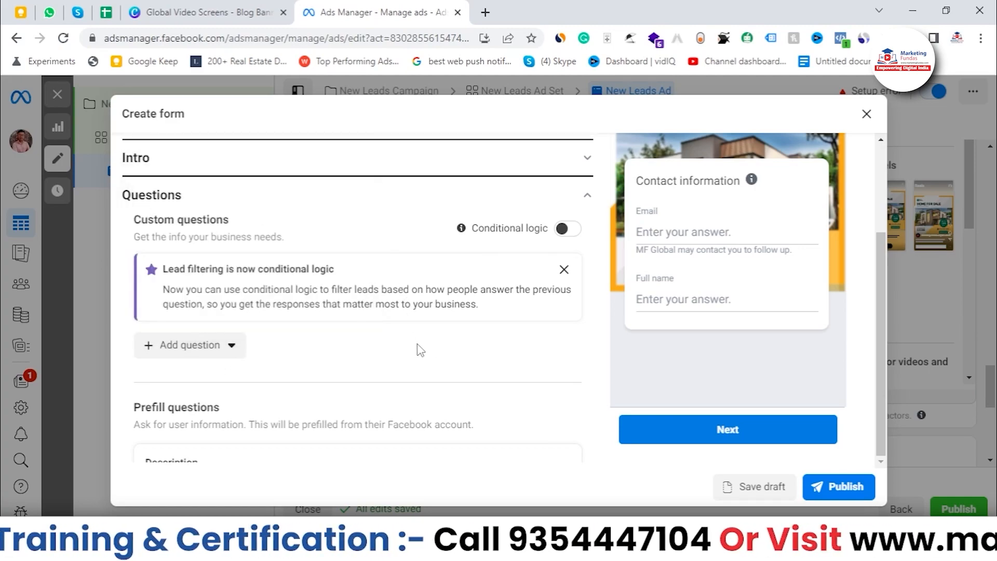
pyautogui.scroll(-2, 421, 353)
pyautogui.scroll(2, 417, 349)
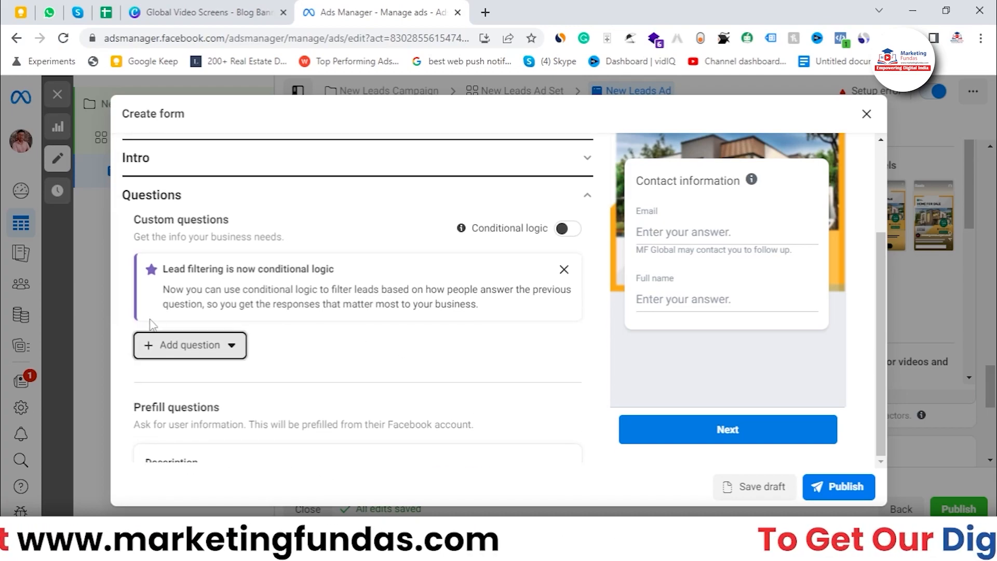
pyautogui.click(211, 354)
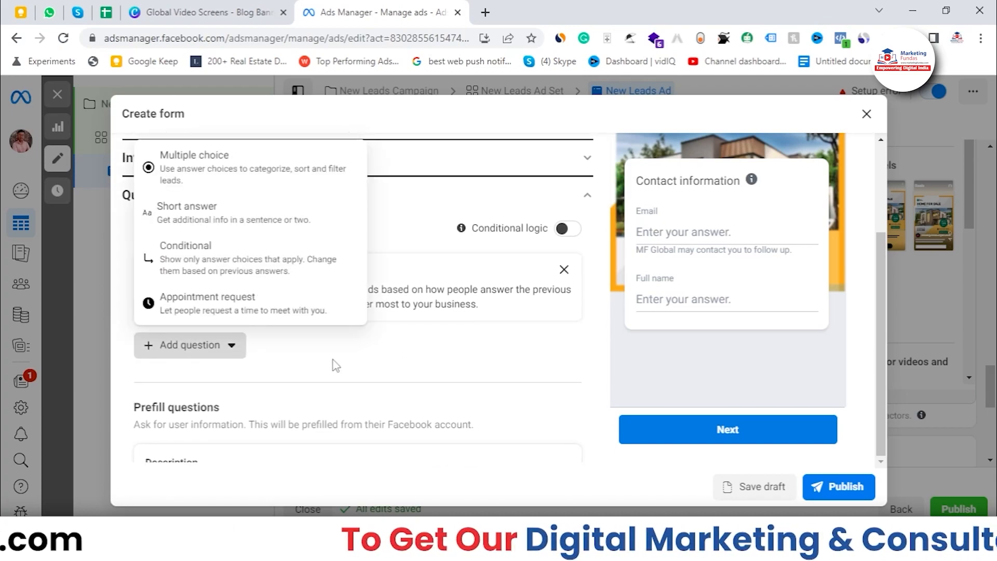
pyautogui.click(342, 351)
pyautogui.scroll(-2, 344, 351)
pyautogui.scroll(-4, 343, 350)
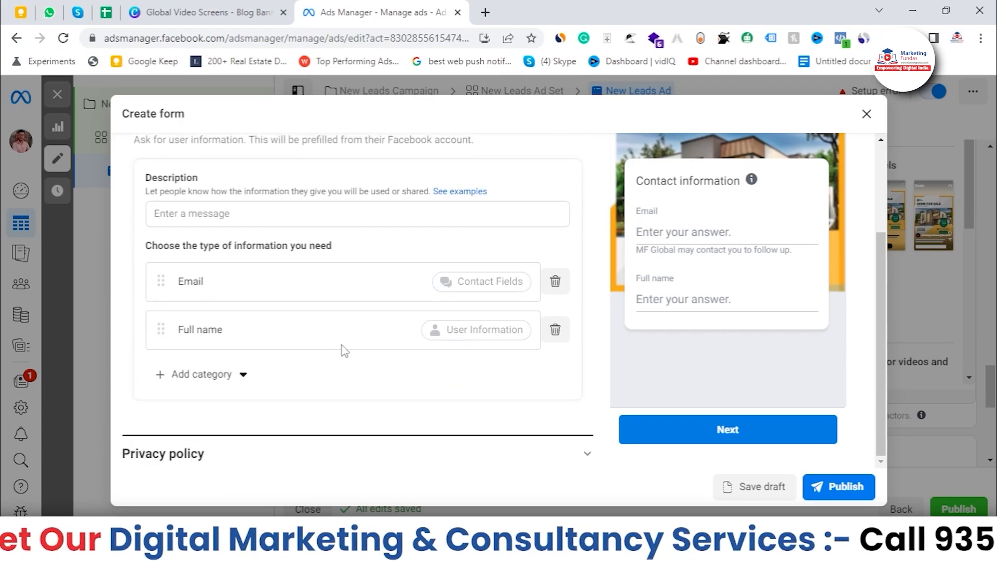
# Reorder the prefill questions so Full name comes before Email.
pyautogui.scroll(2, 168, 311)
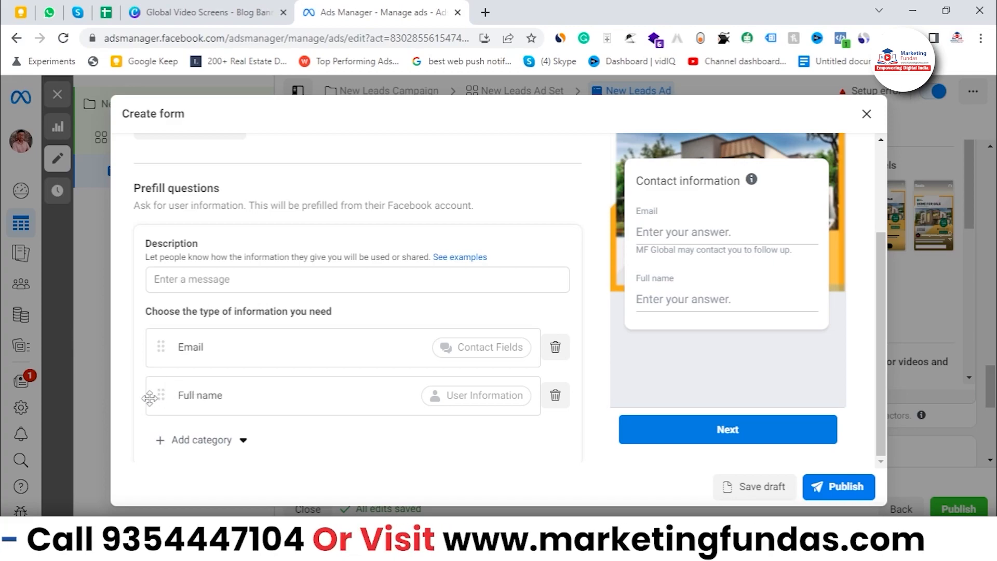
pyautogui.moveTo(158, 403); pyautogui.dragTo(164, 345)
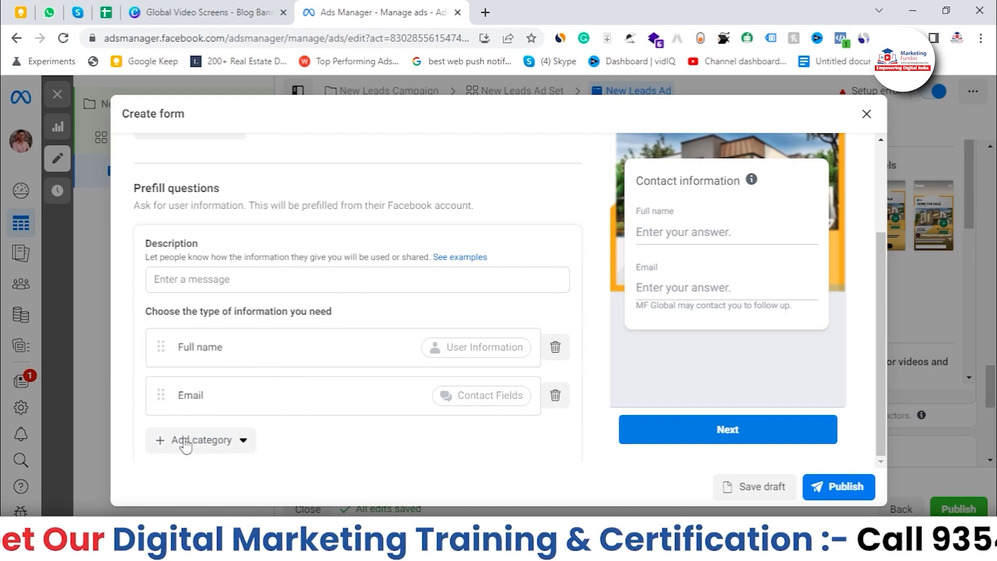
# Add a Phone number prefill question from contact fields and place it between Full name and Email.
pyautogui.scroll(-2, 201, 438)
pyautogui.click(221, 368)
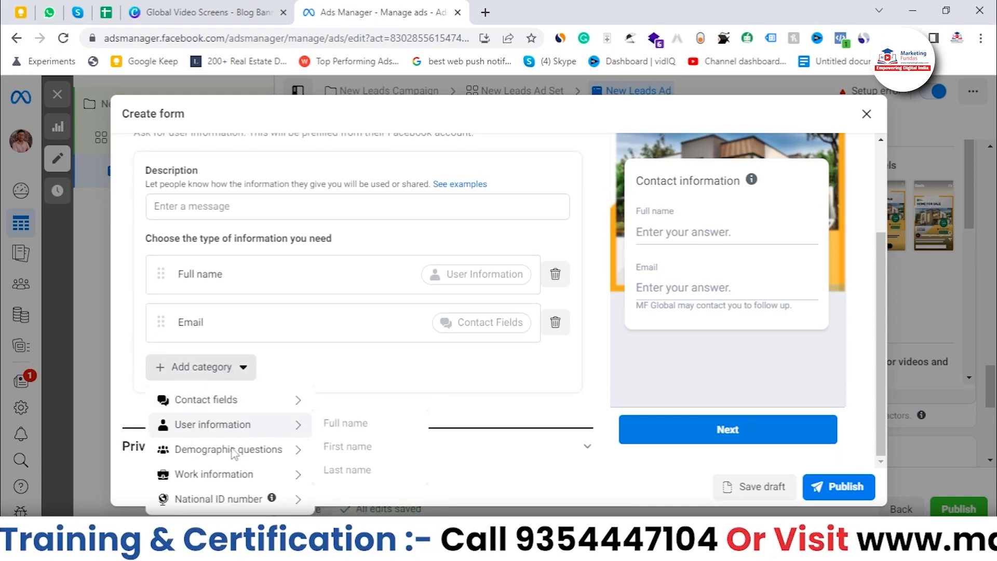
pyautogui.moveTo(246, 411)
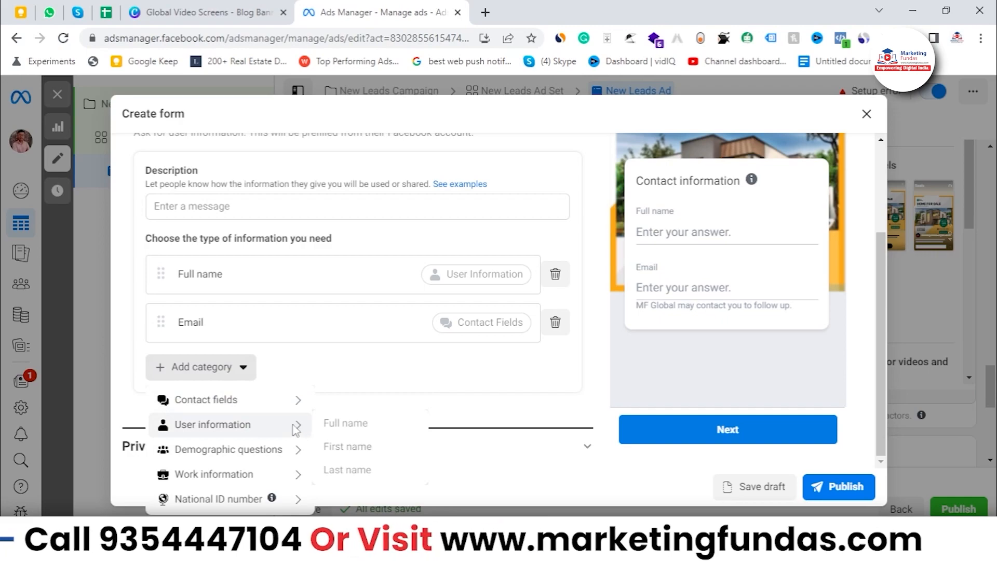
pyautogui.moveTo(296, 400)
pyautogui.scroll(-2, 345, 414)
pyautogui.scroll(2, 355, 427)
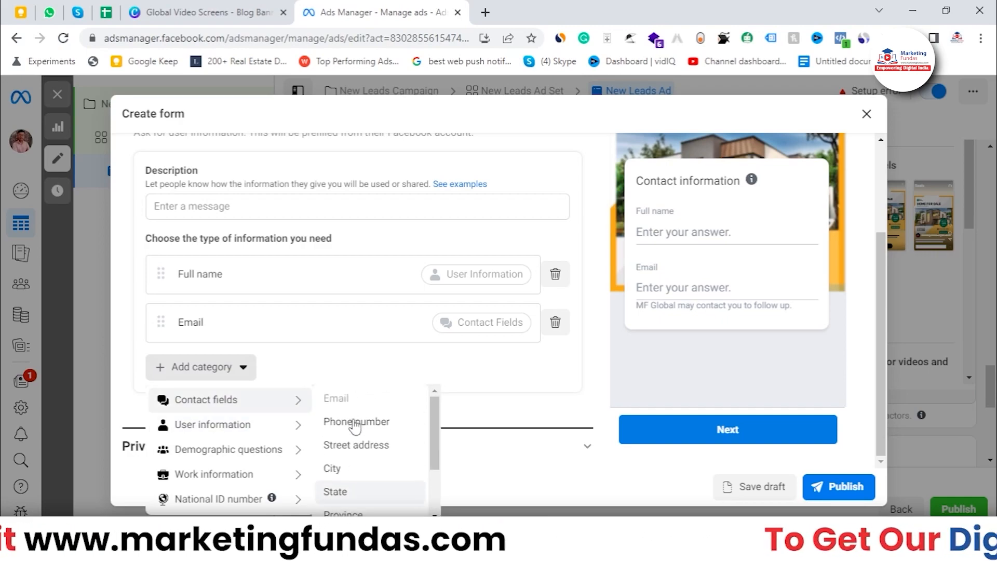
pyautogui.click(357, 421)
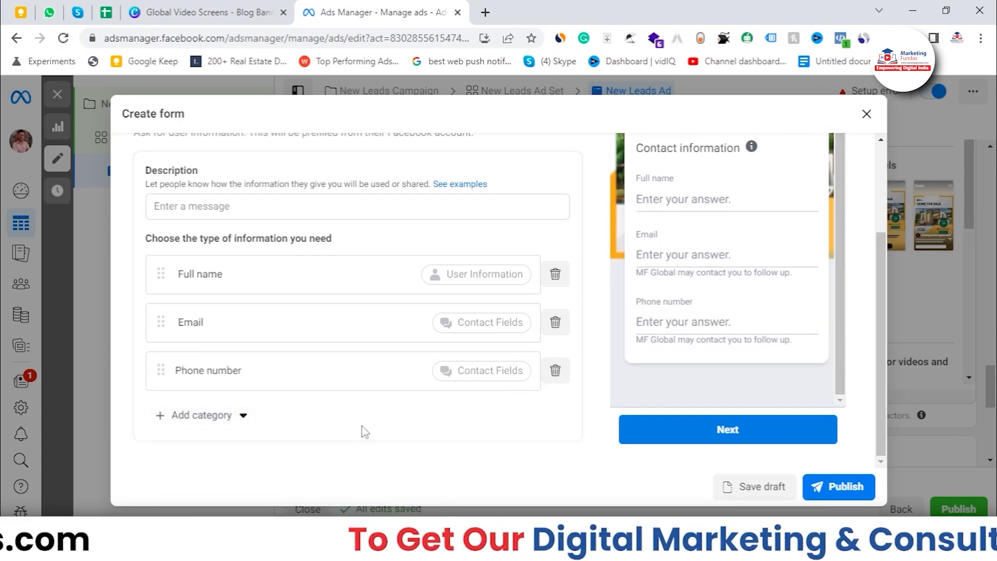
pyautogui.moveTo(840, 357); pyautogui.dragTo(840, 339)
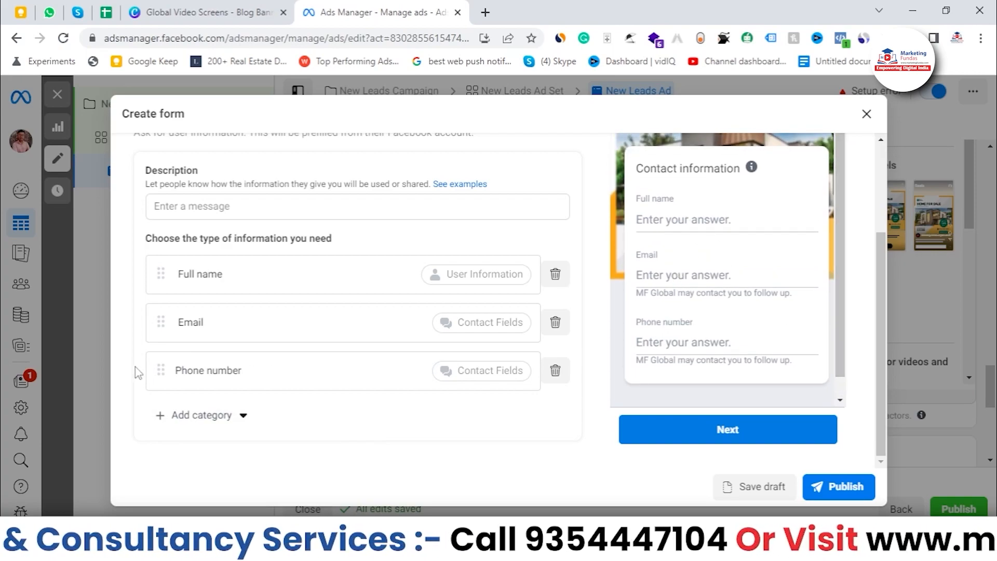
pyautogui.moveTo(161, 369); pyautogui.dragTo(157, 310)
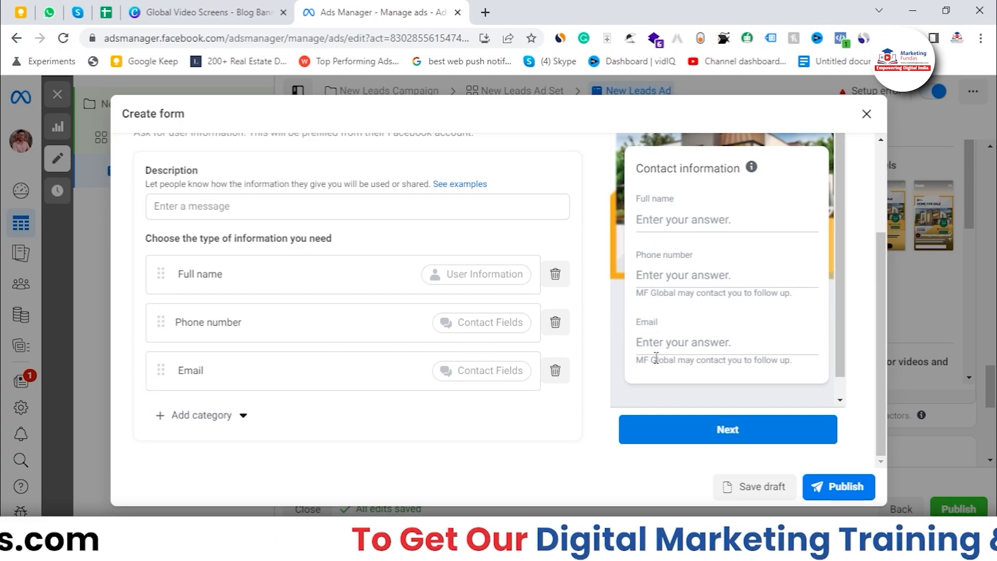
# Open the form's Privacy policy section.
pyautogui.scroll(-3, 440, 339)
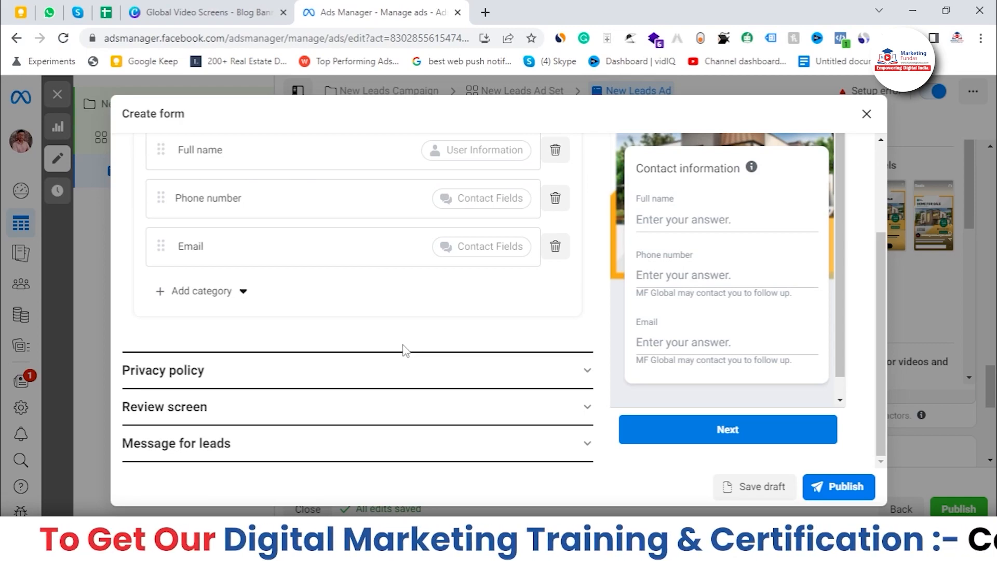
pyautogui.click(413, 382)
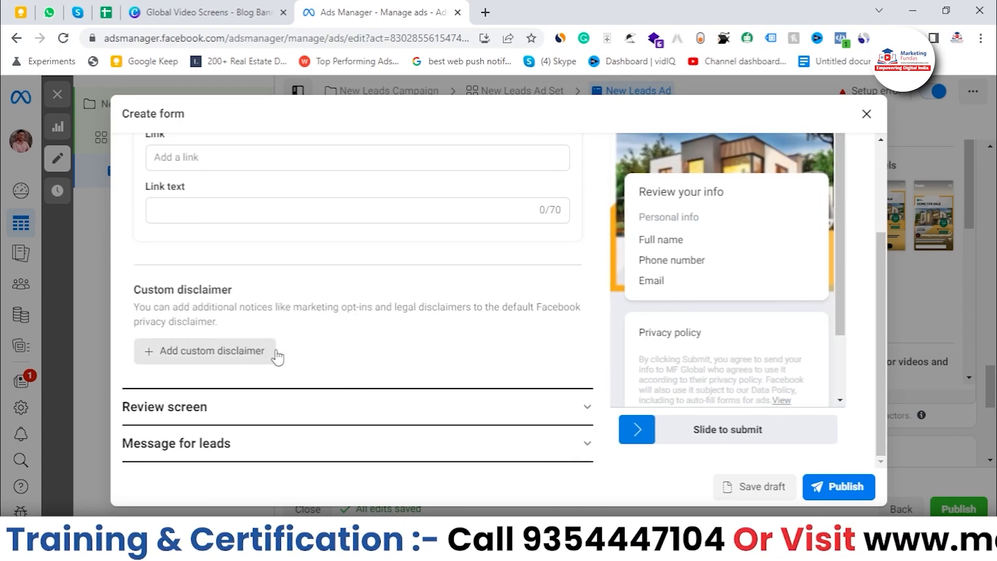